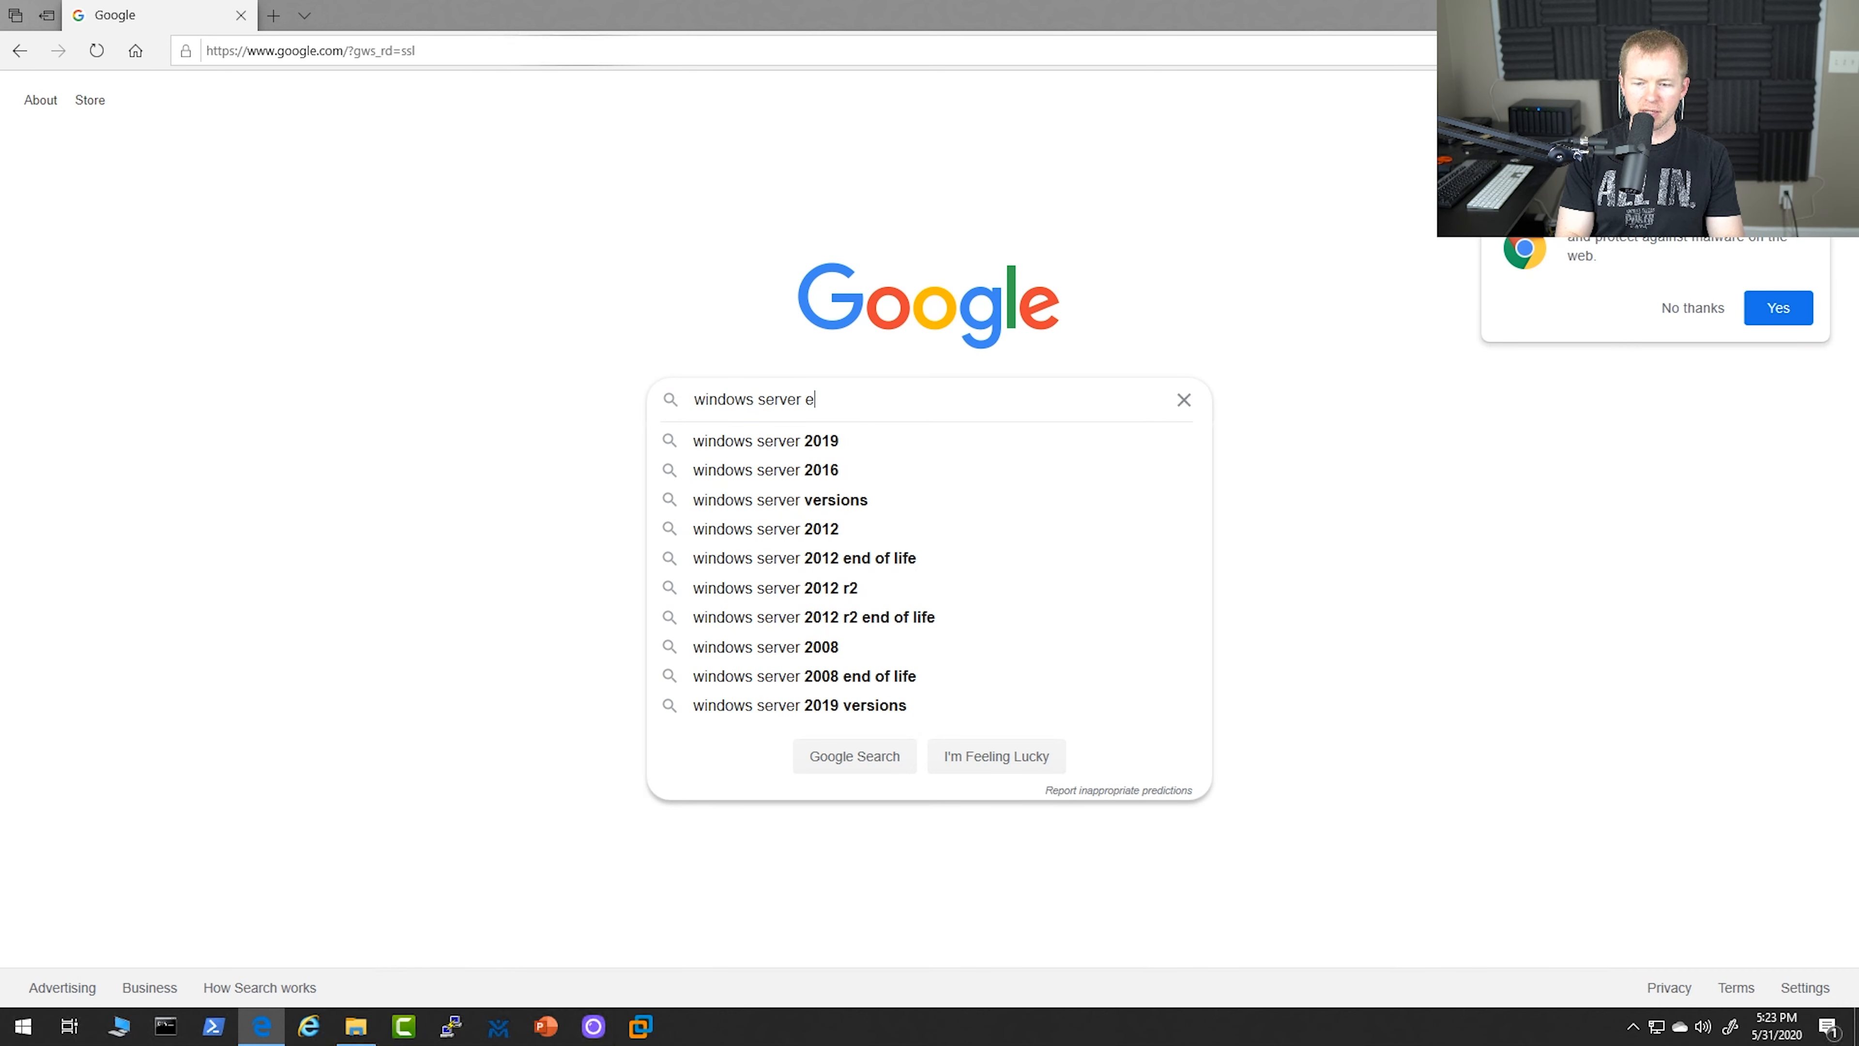
Search the web for "windows server evaluation version" and open Microsoft's Windows Server Trials page
text(evaluation version)
key(Return)
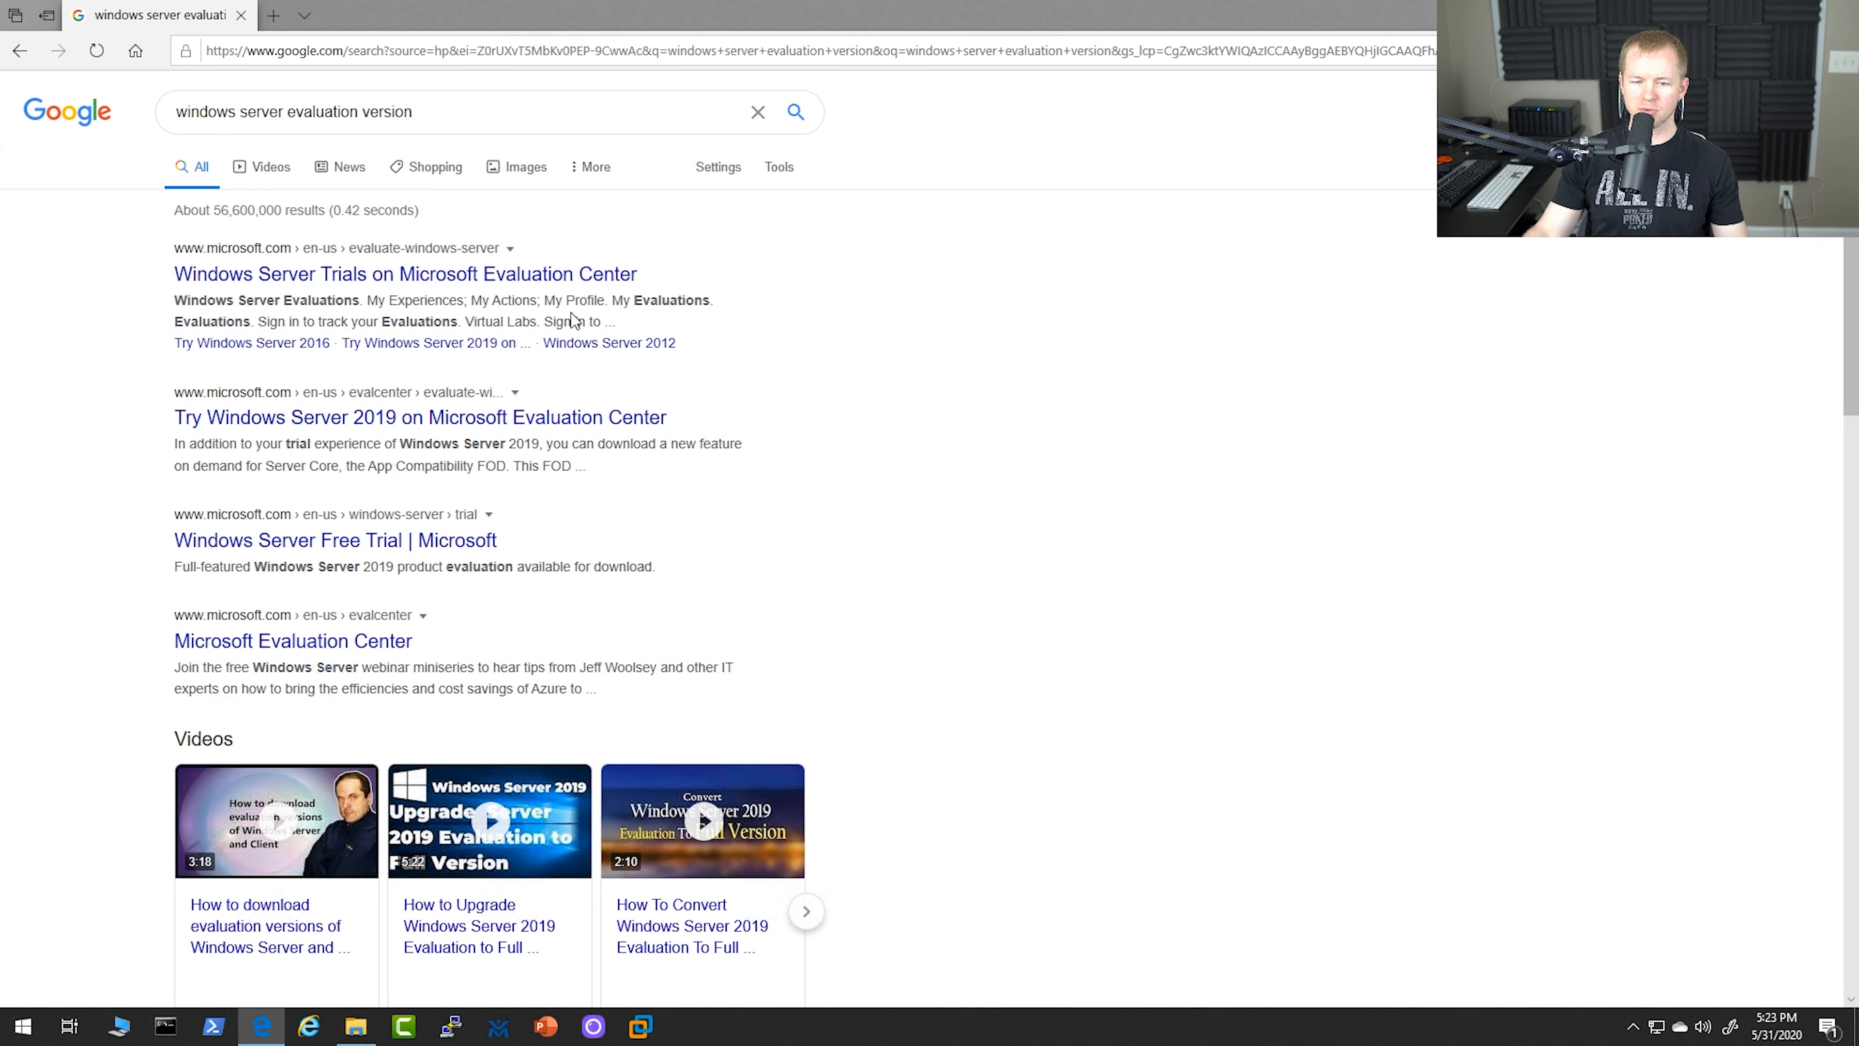
click(376, 276)
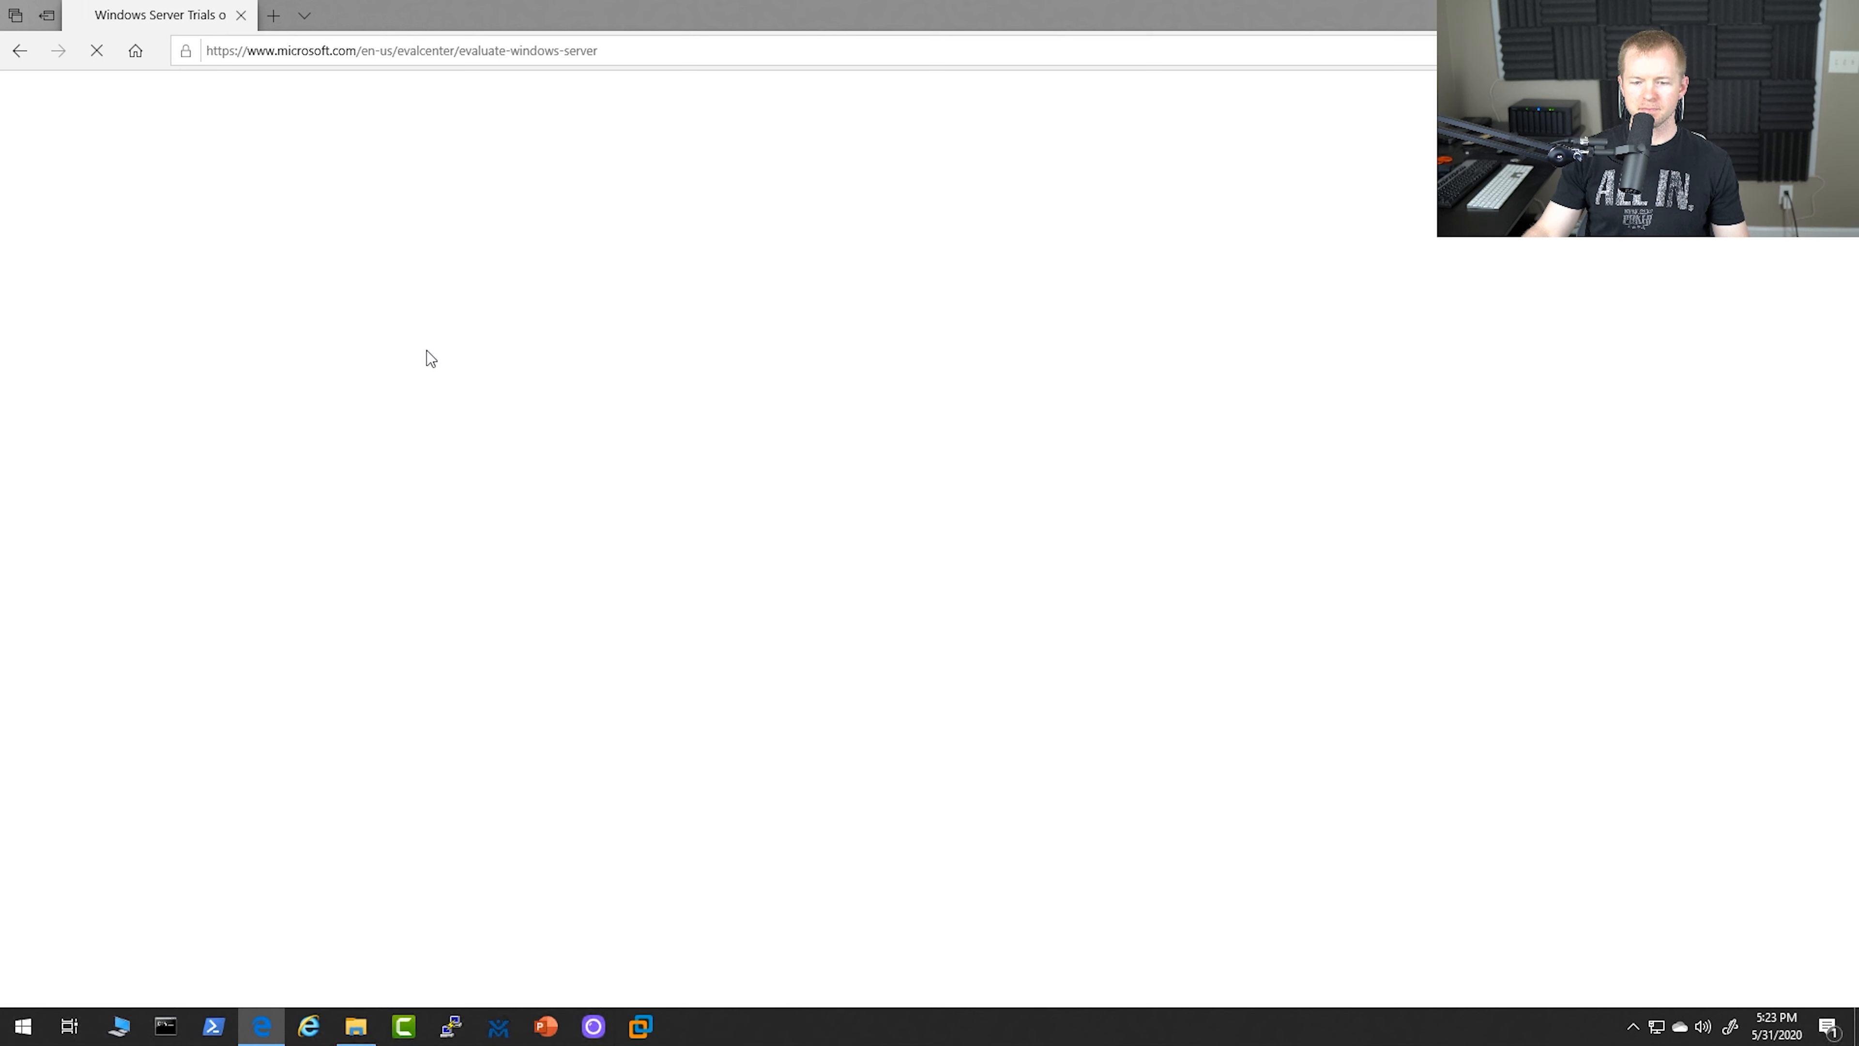
Choose the ISO file type for the Windows Server 2019 evaluation and continue to its download
scroll(253, 466, down, 4)
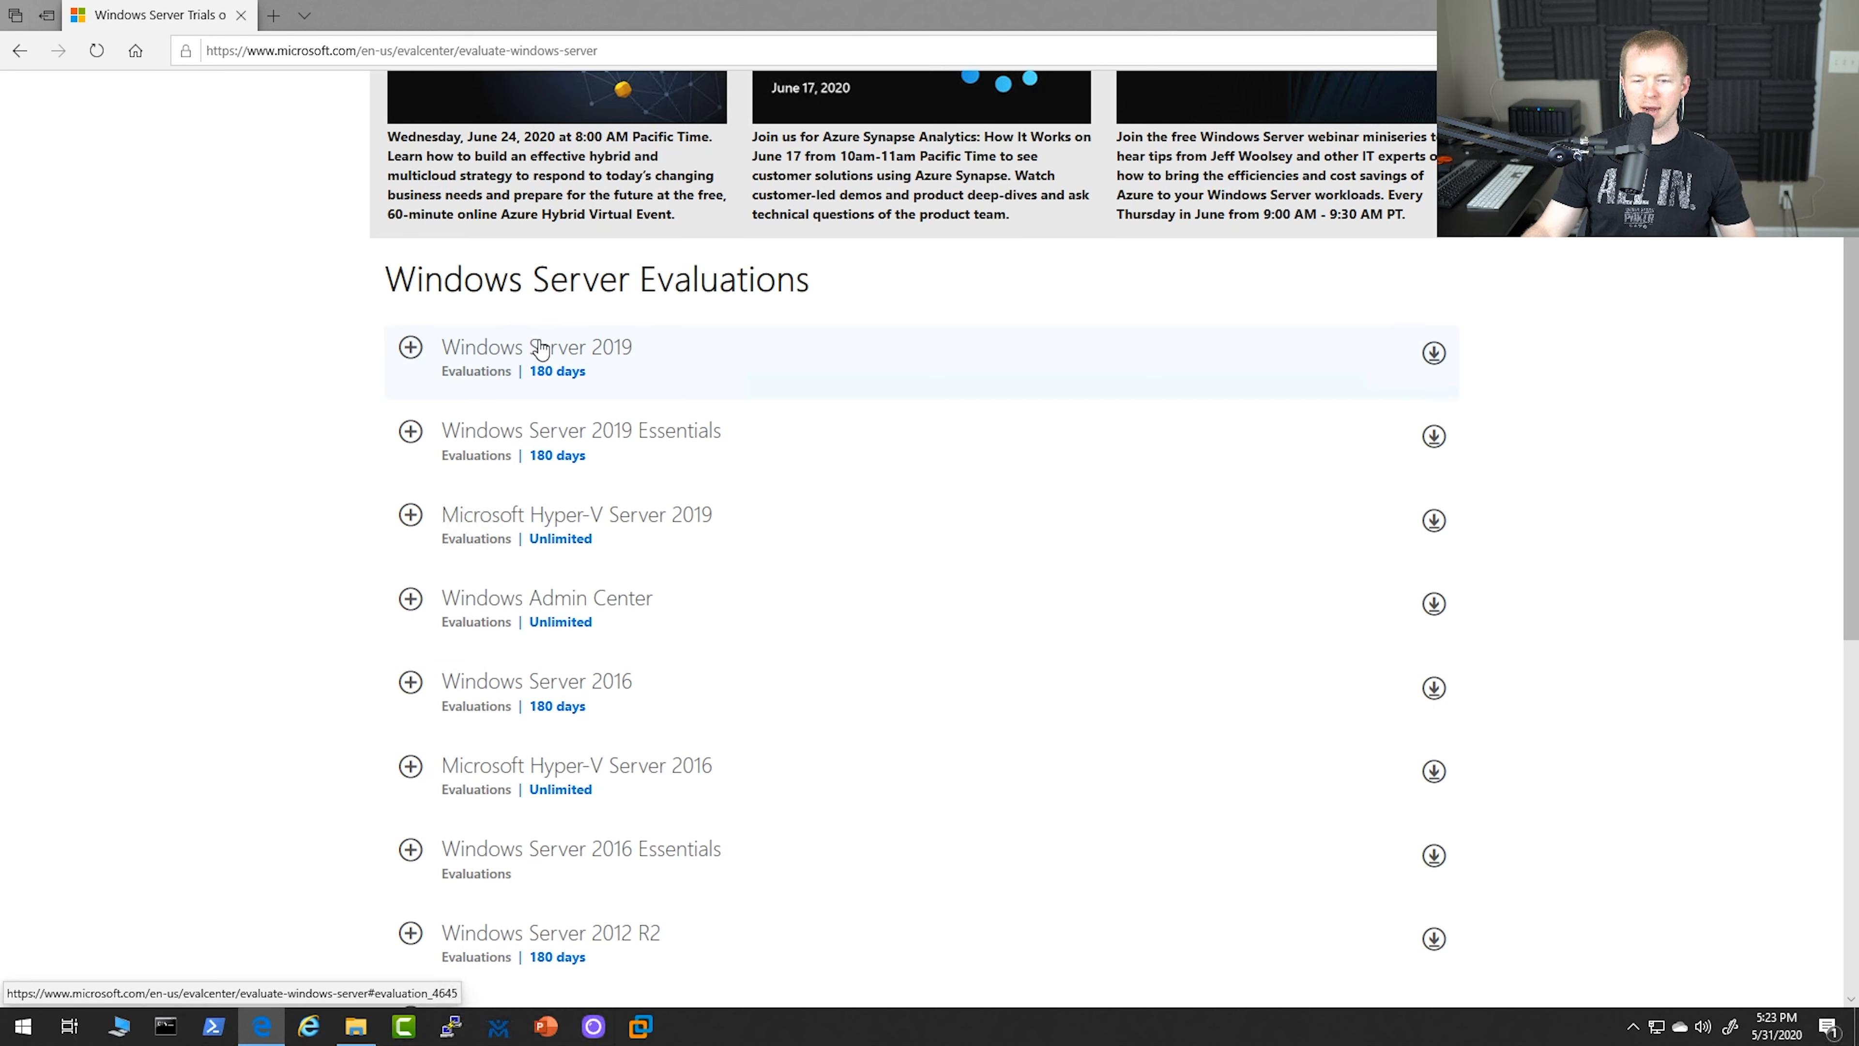
click(410, 350)
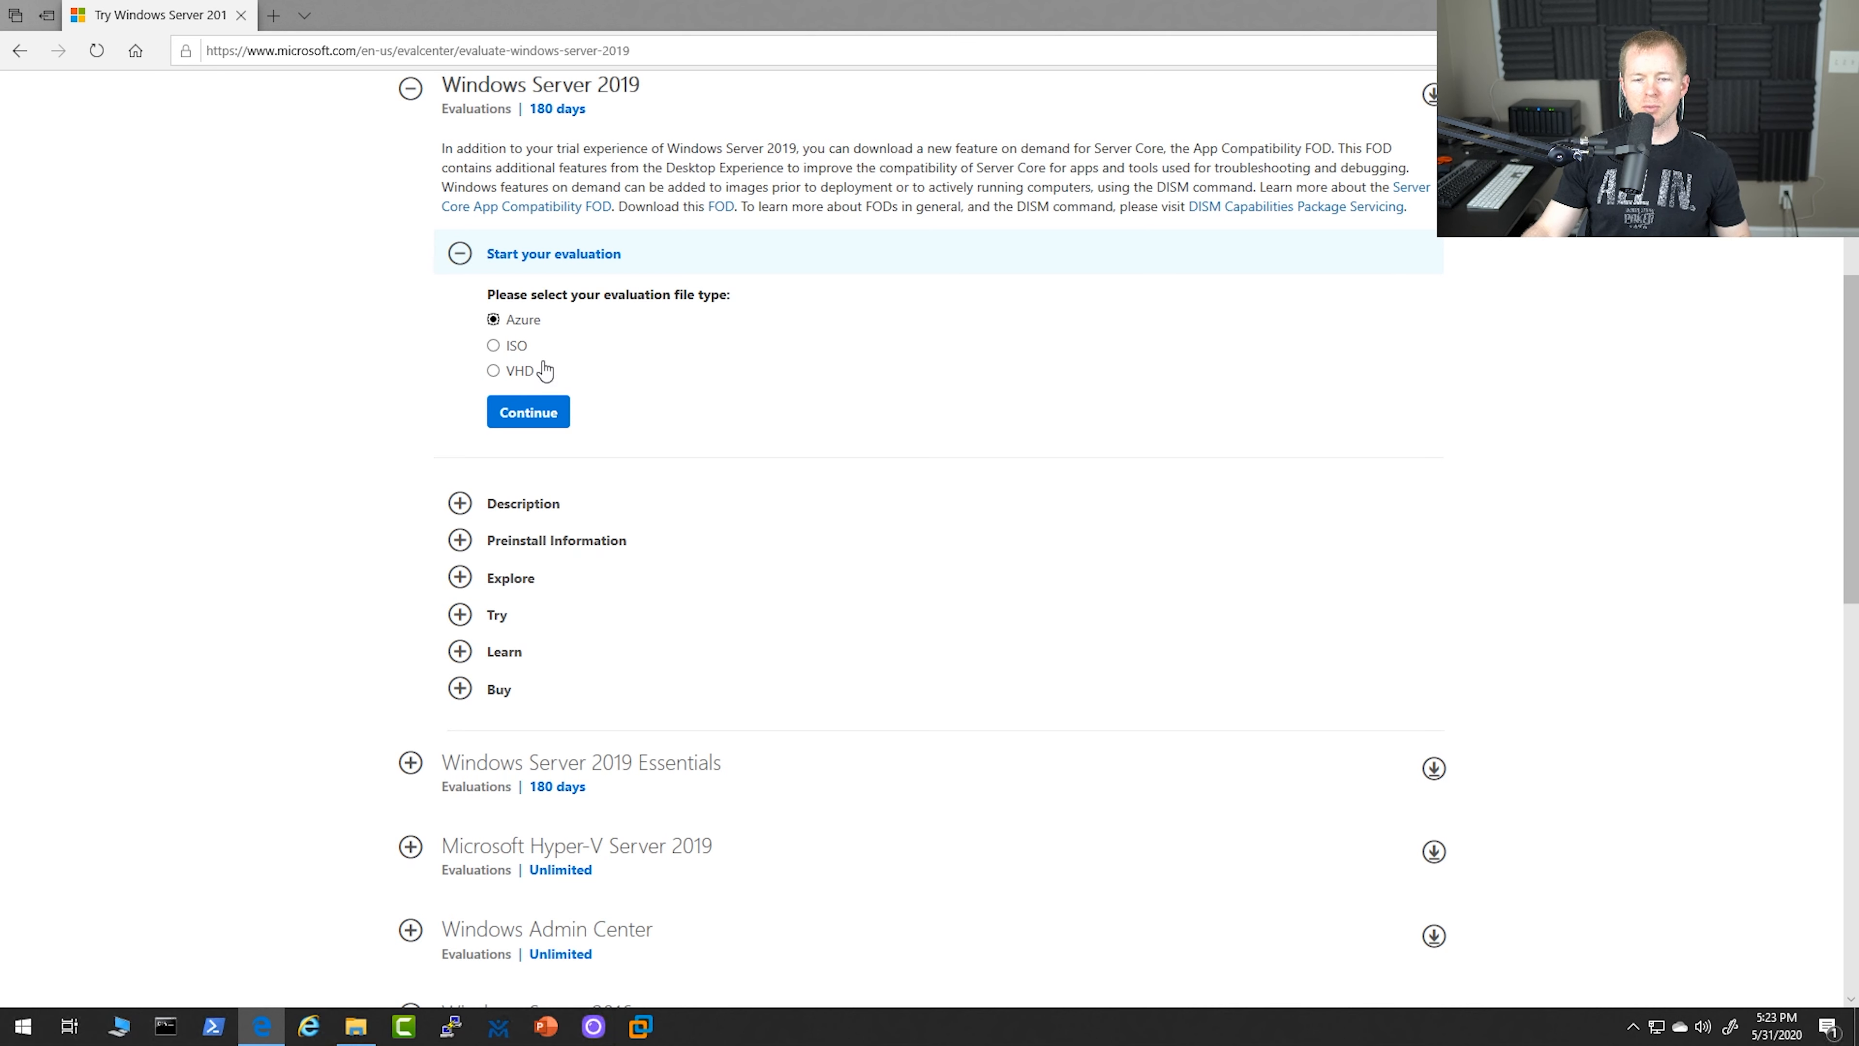
click(516, 346)
click(531, 414)
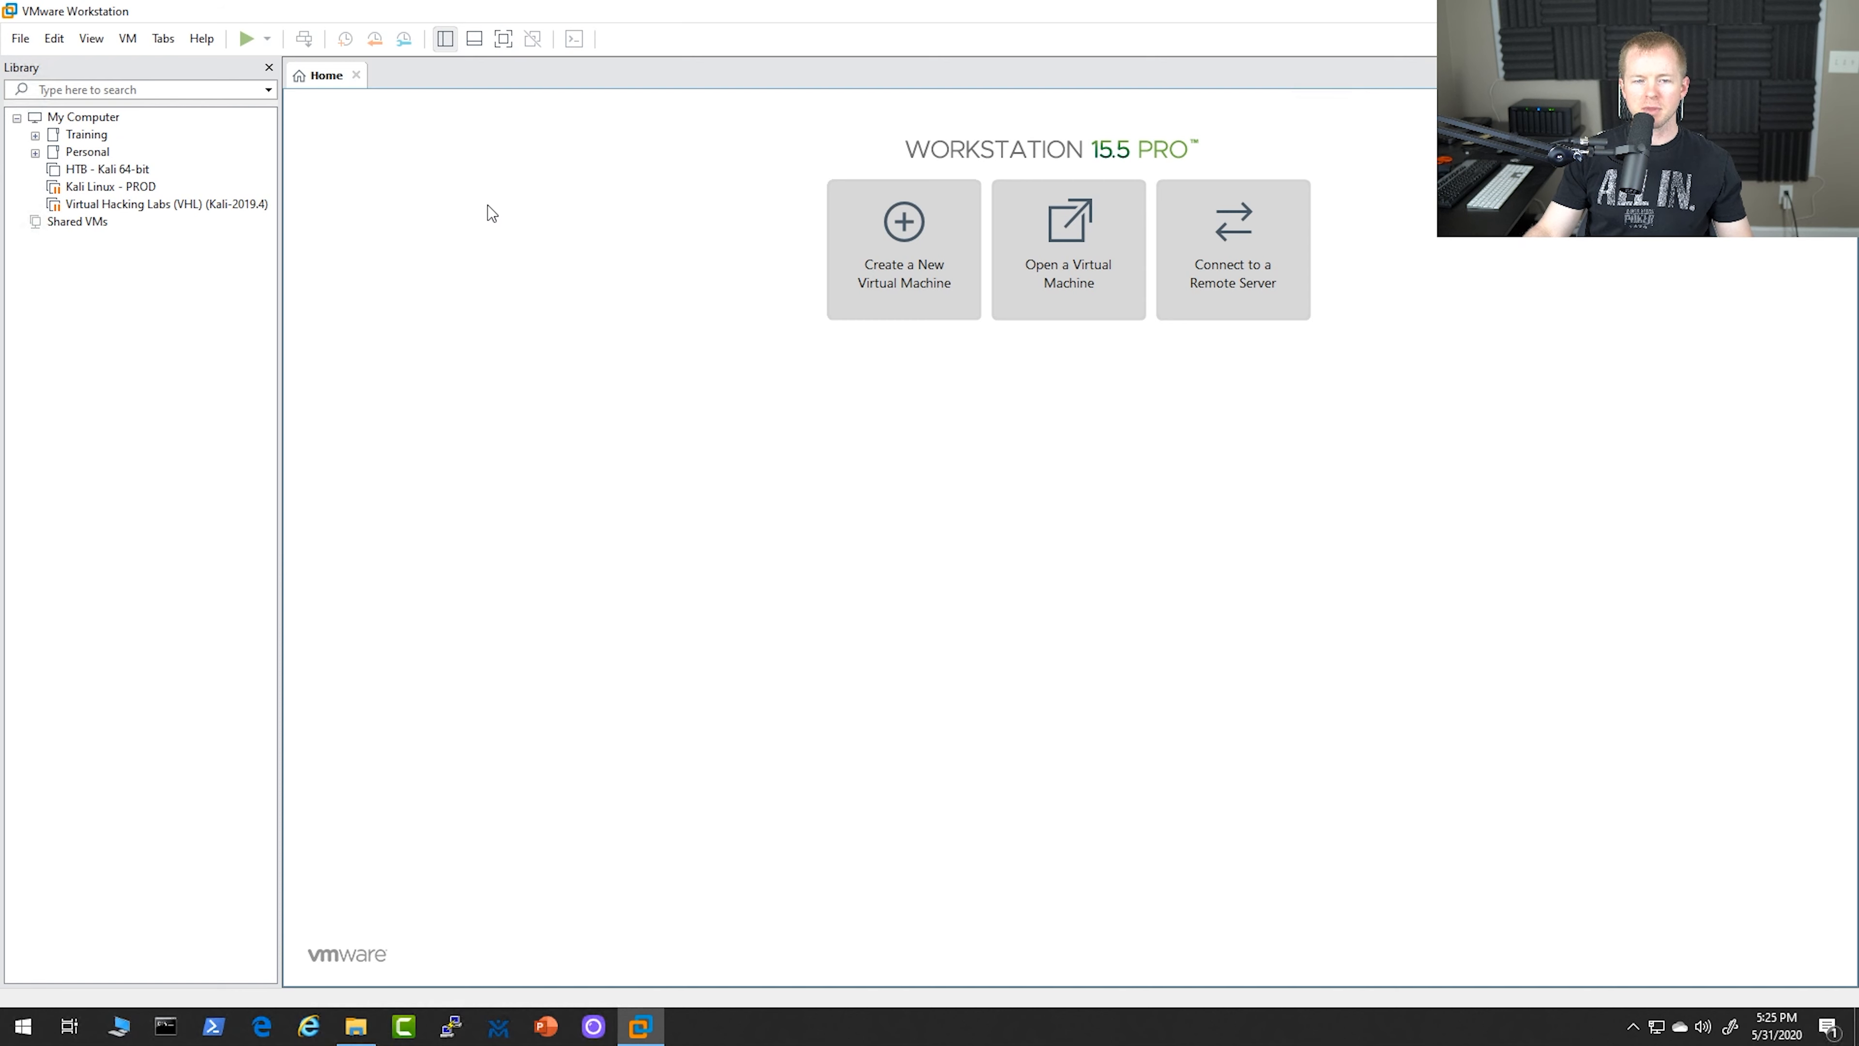
Start creating a new virtual machine in VMware Workstation with the Typical configuration
click(21, 39)
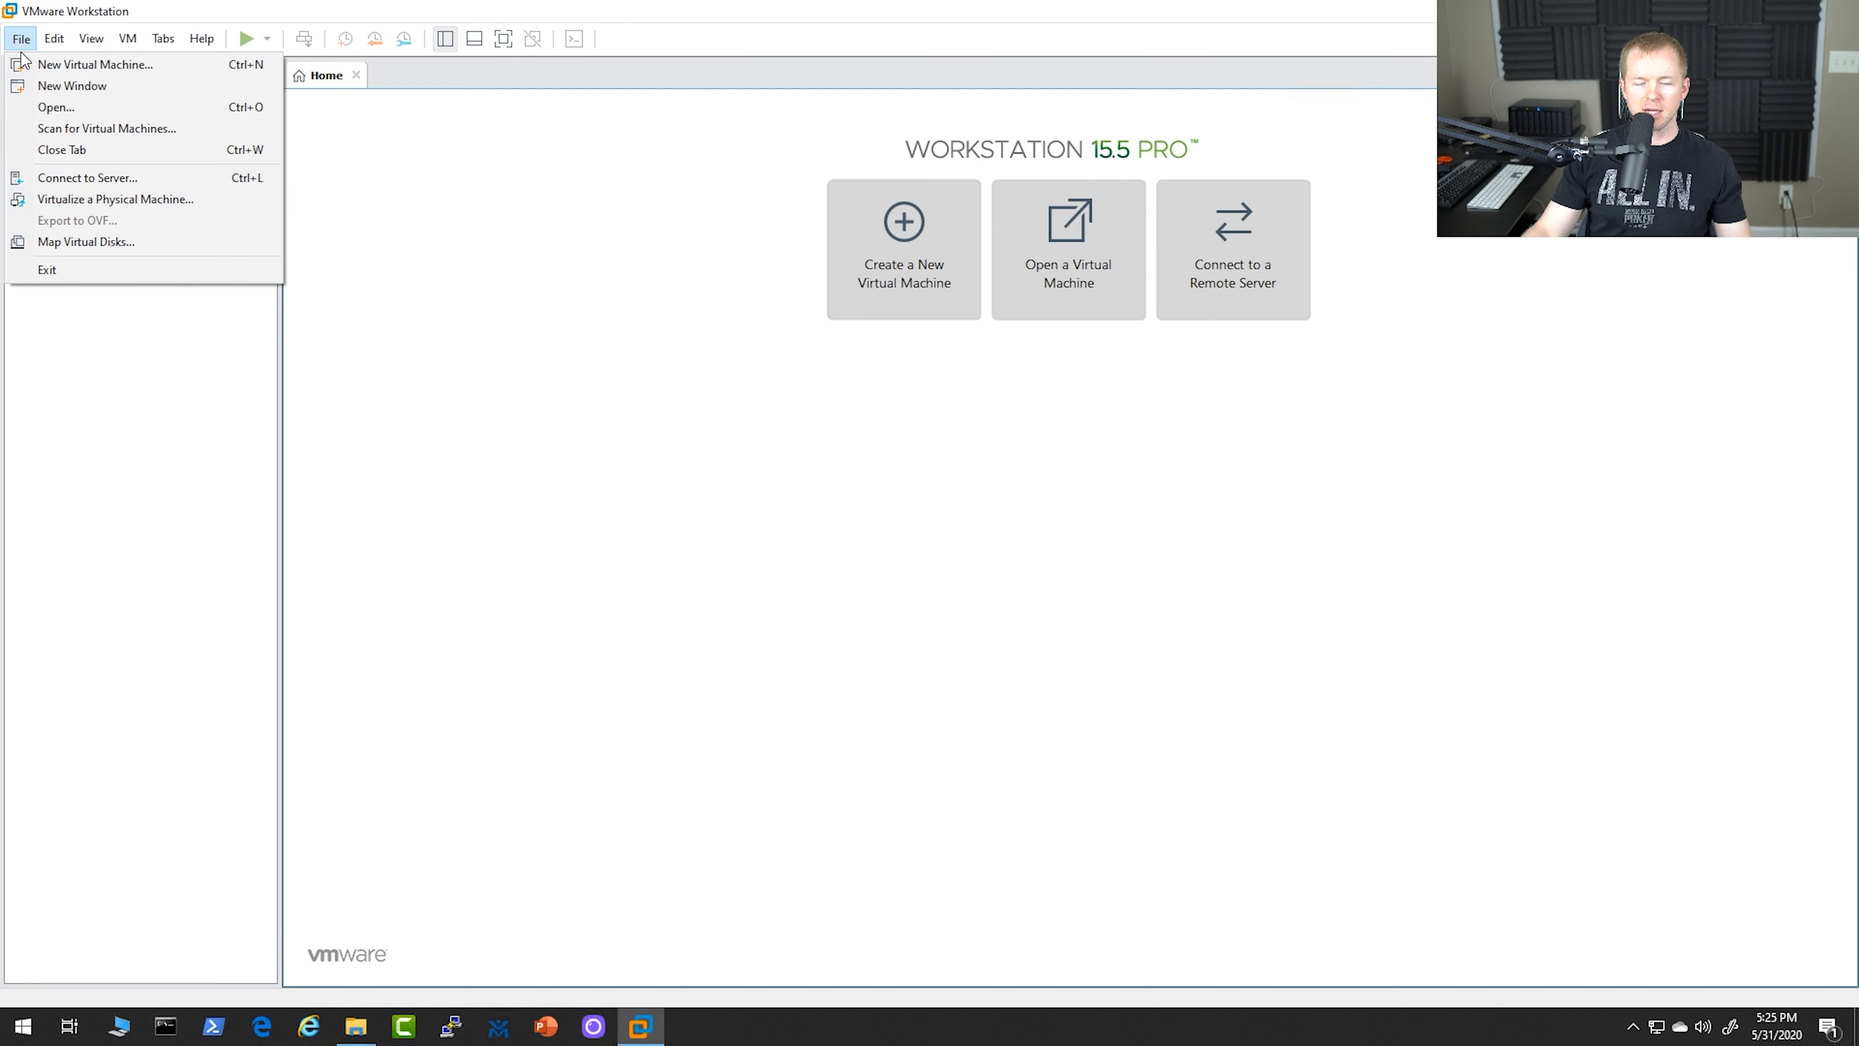
click(79, 65)
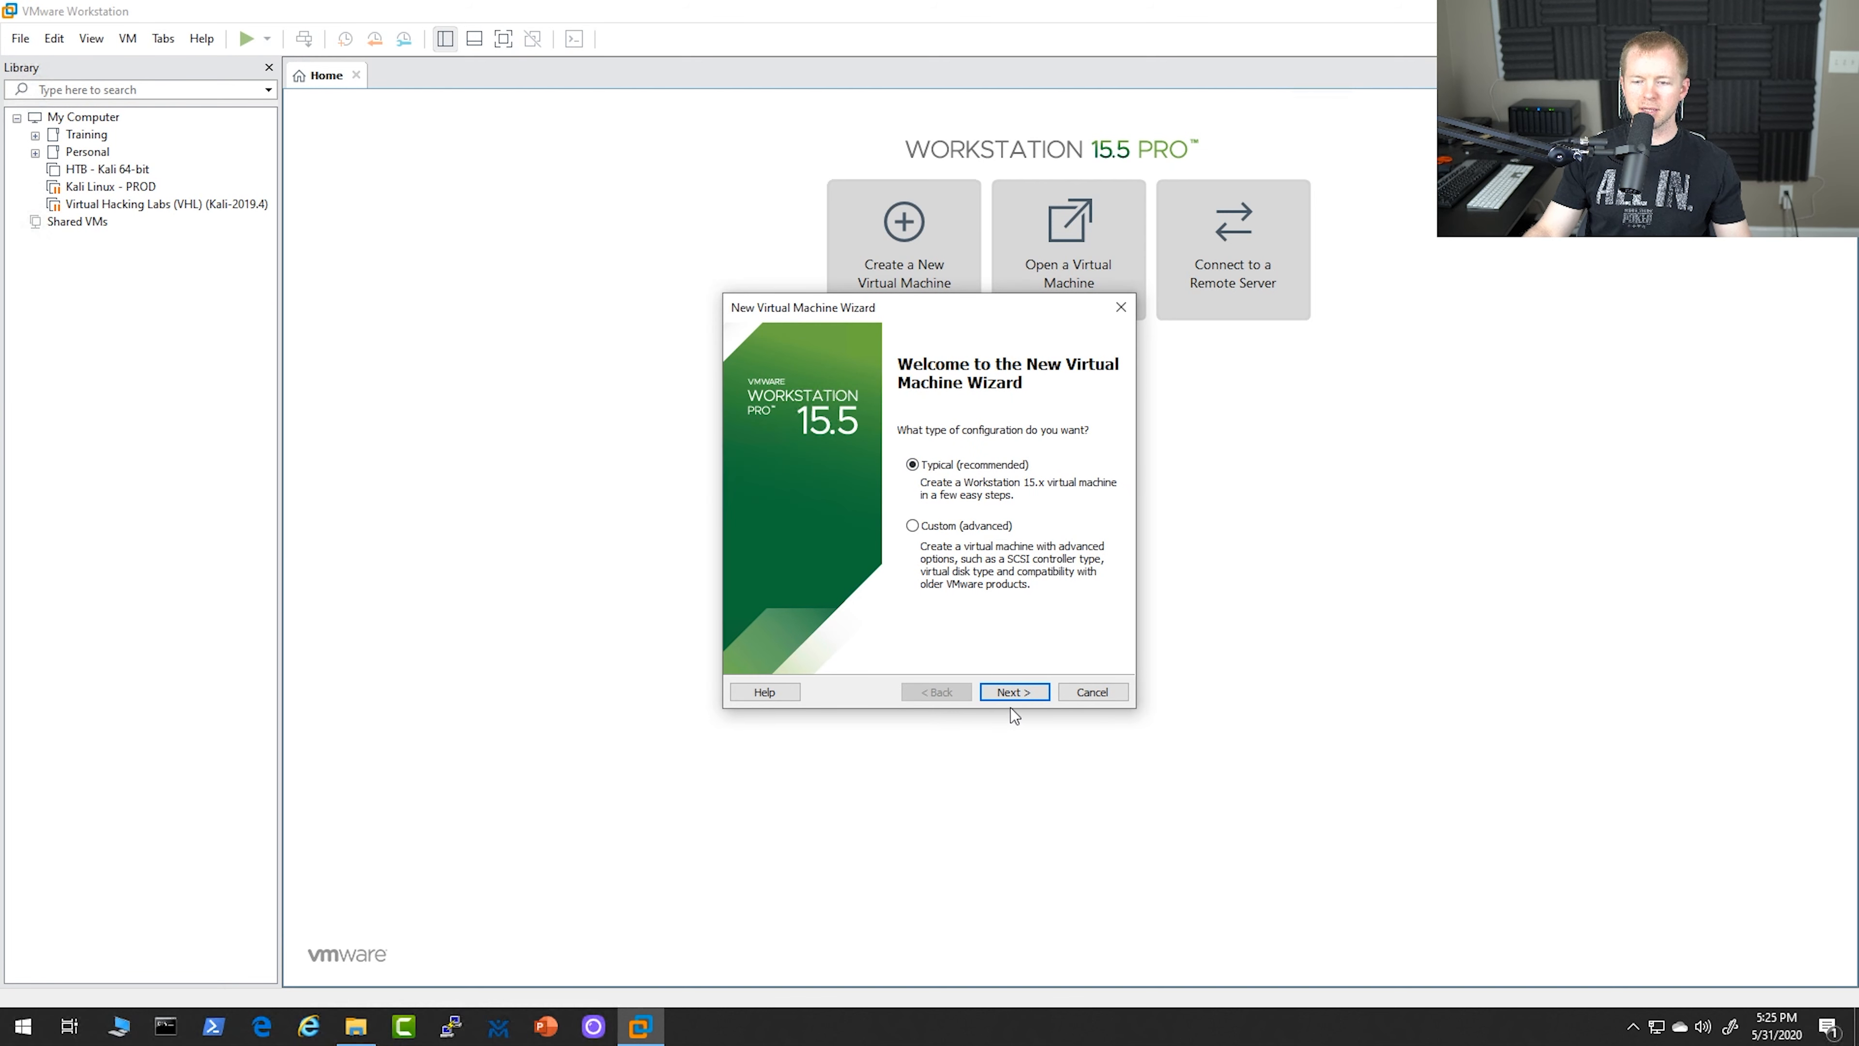
click(1017, 693)
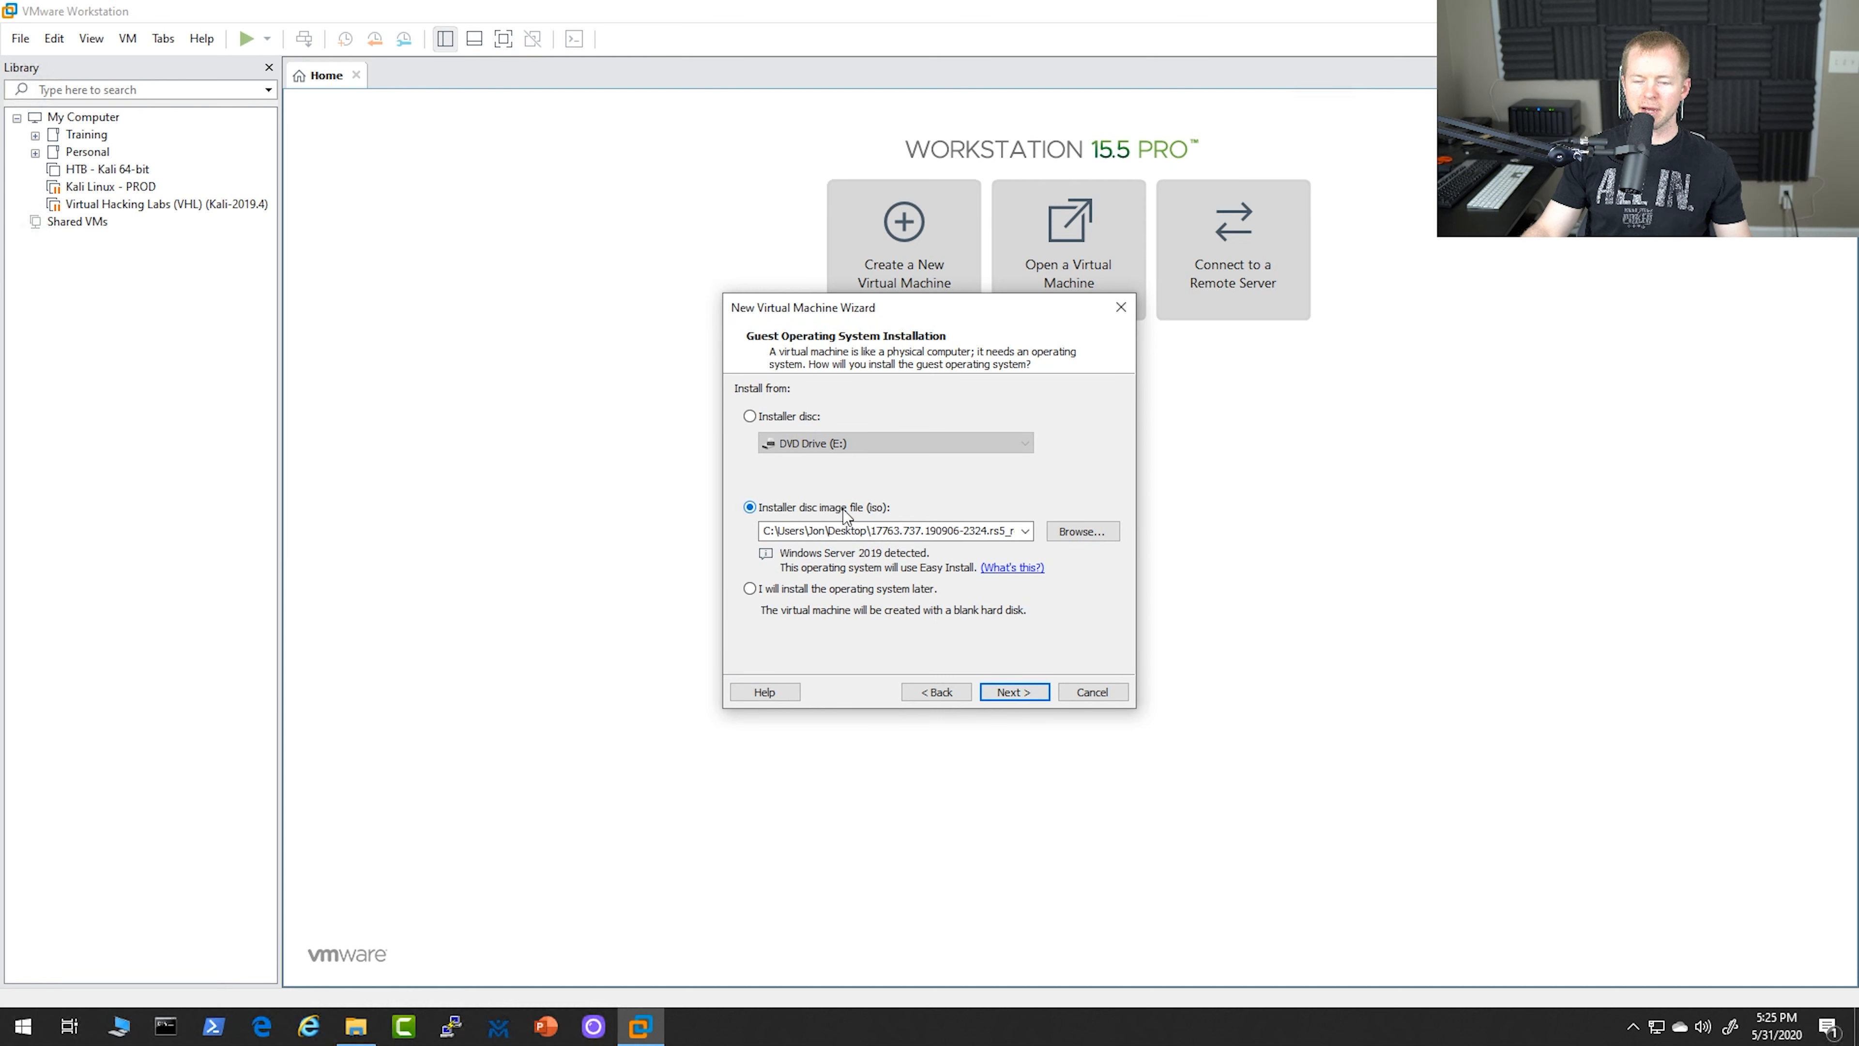
Use 17763.737.190906-2324.rs5_release_svc_refresh_SERVER_EVAL_x64FRE_en-us_1.iso from the Desktop as the installer disc image
click(1081, 531)
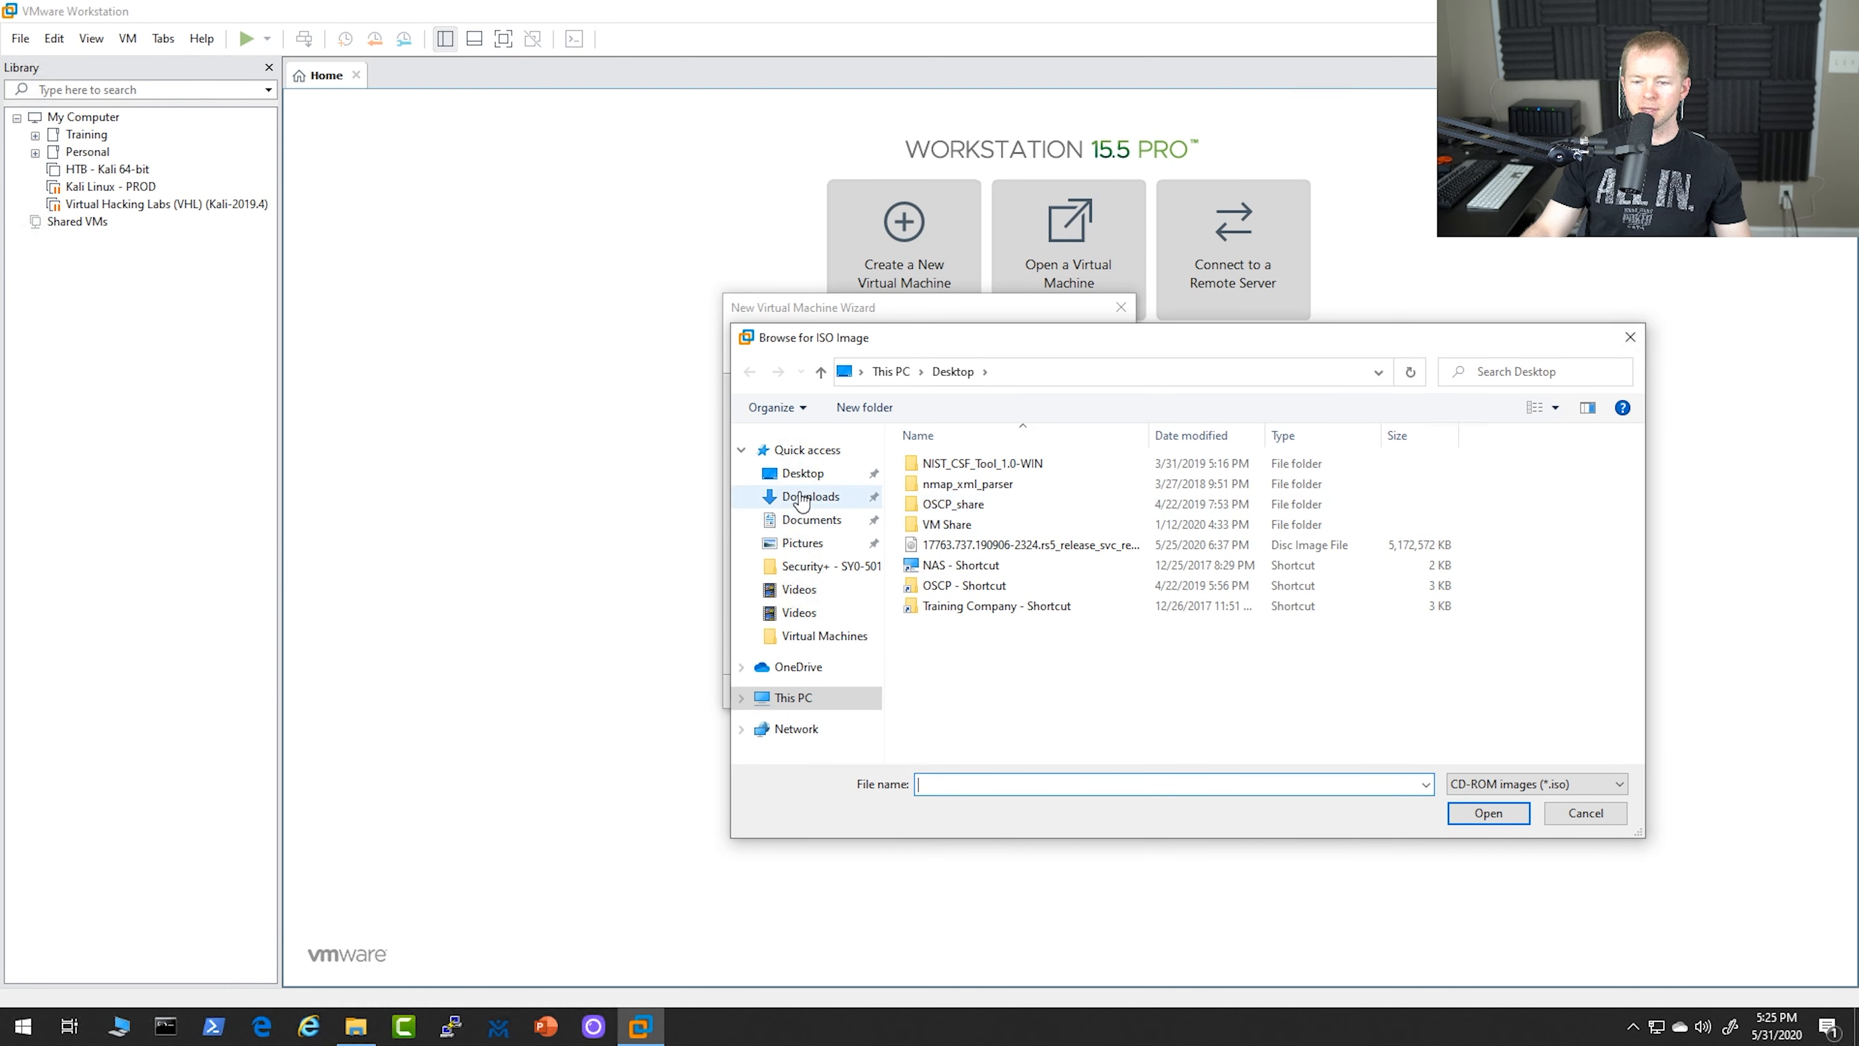
click(803, 473)
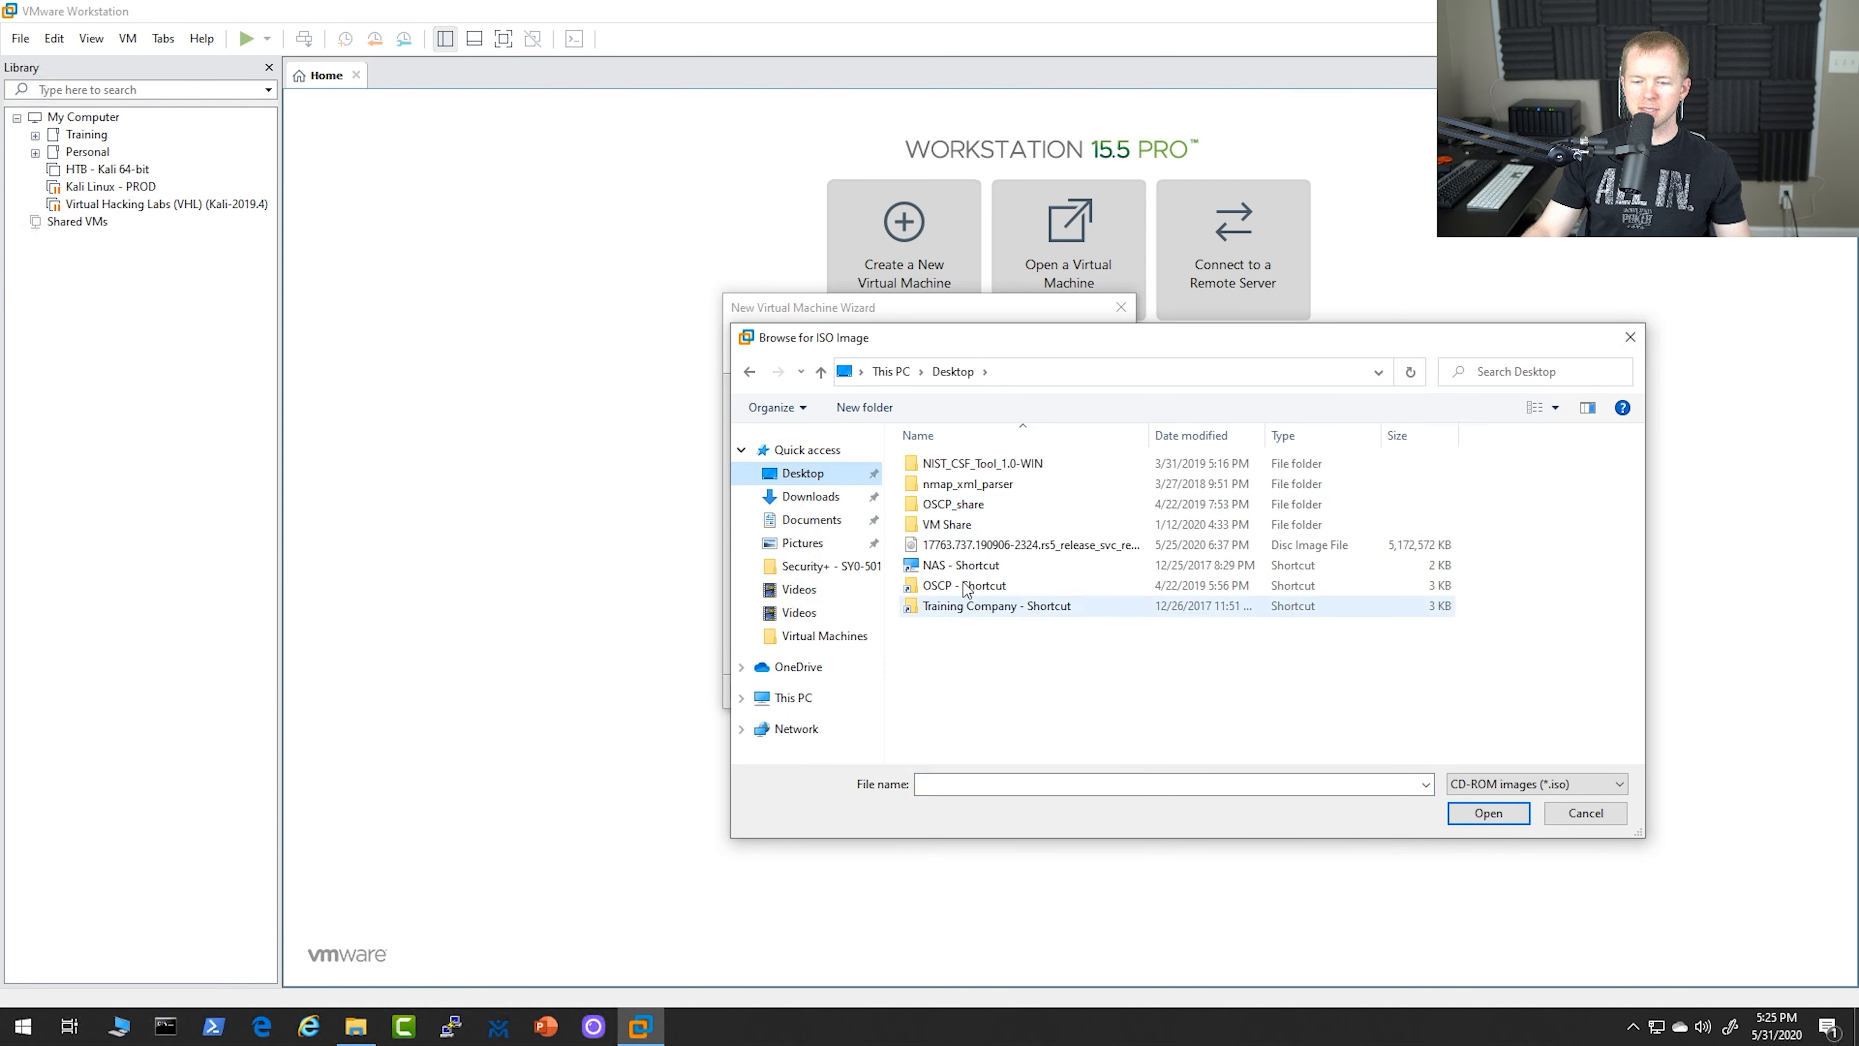
click(1025, 546)
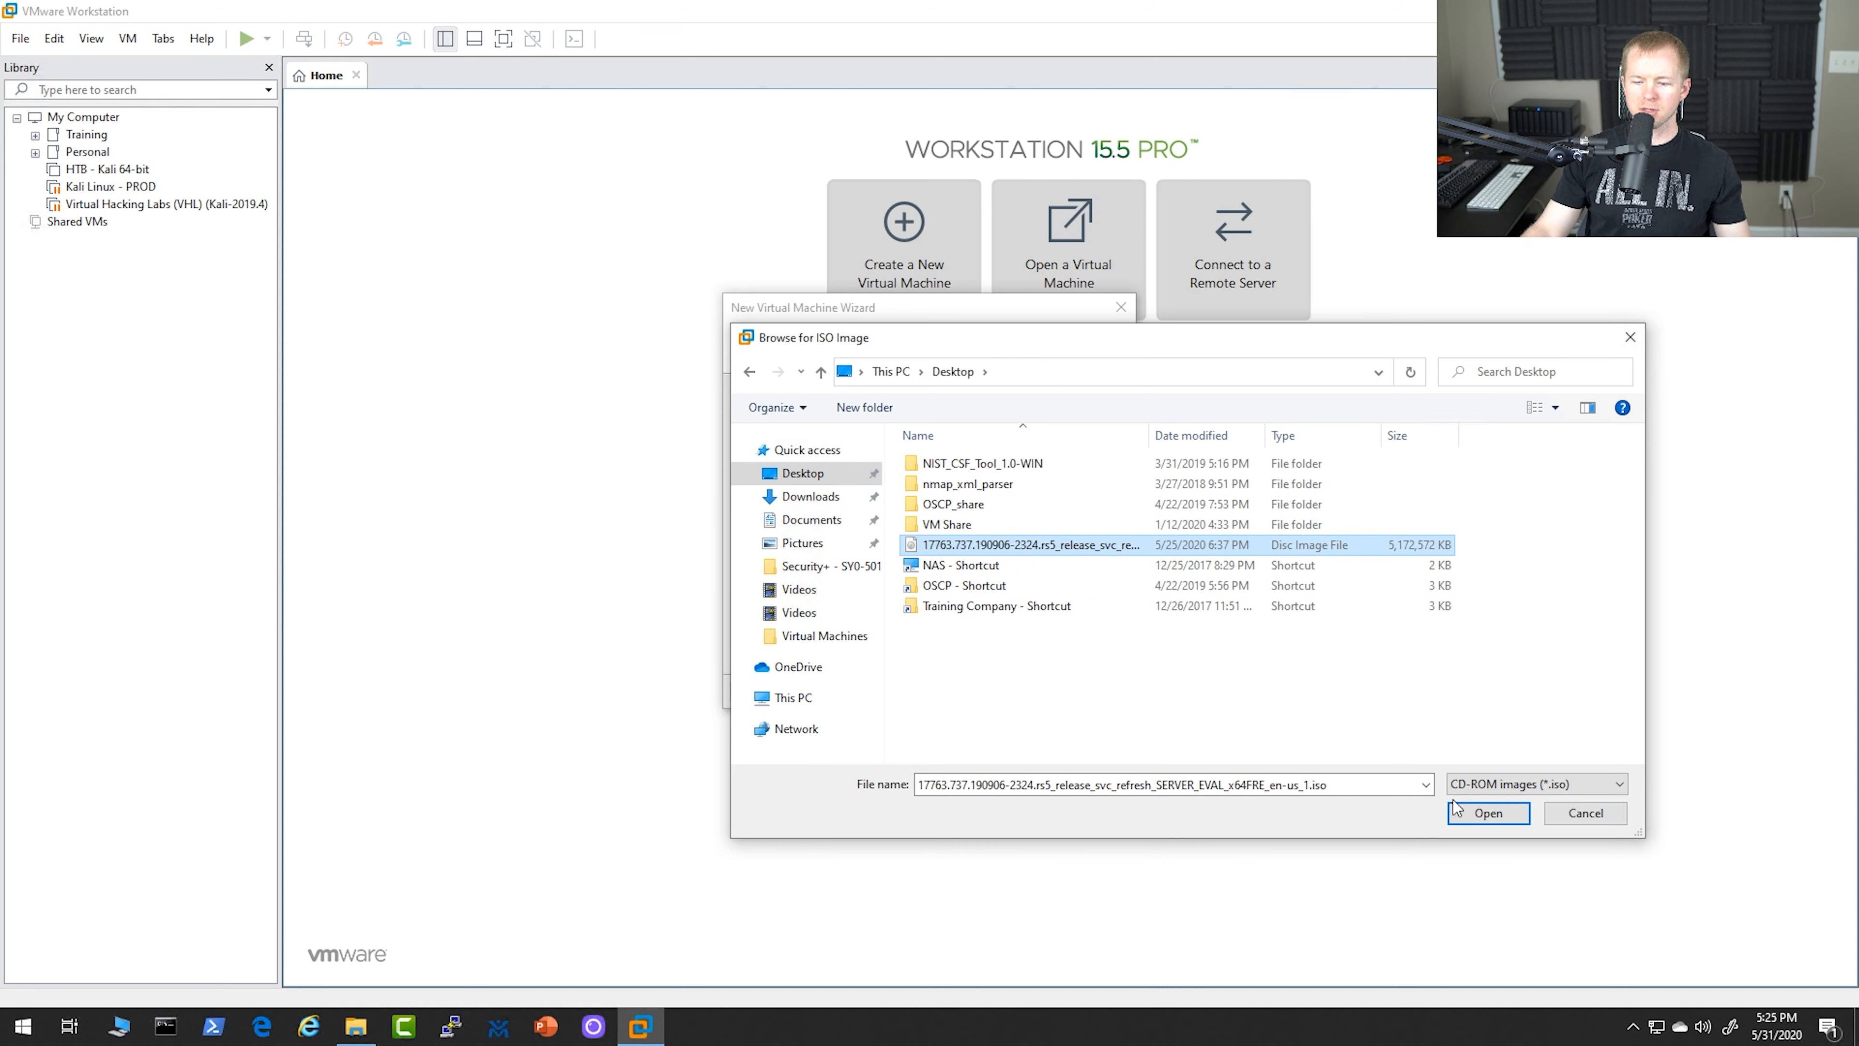
click(1489, 813)
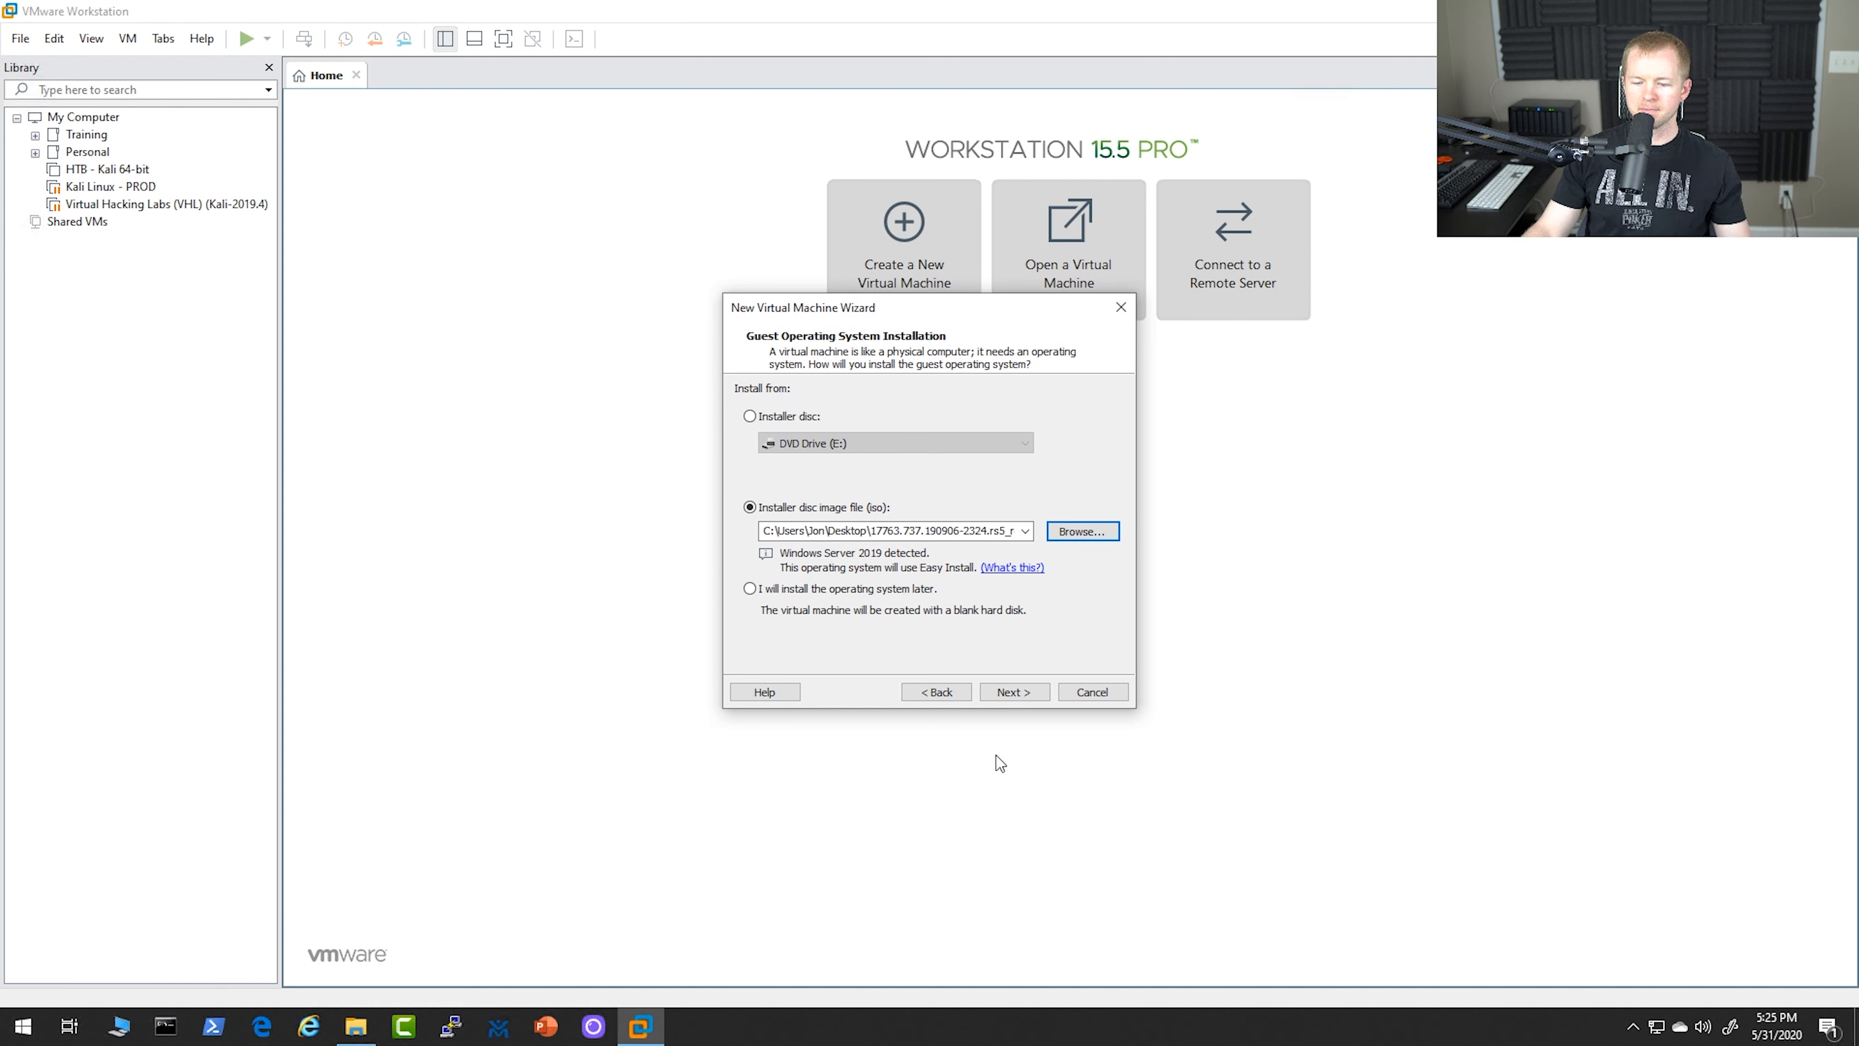
click(1024, 695)
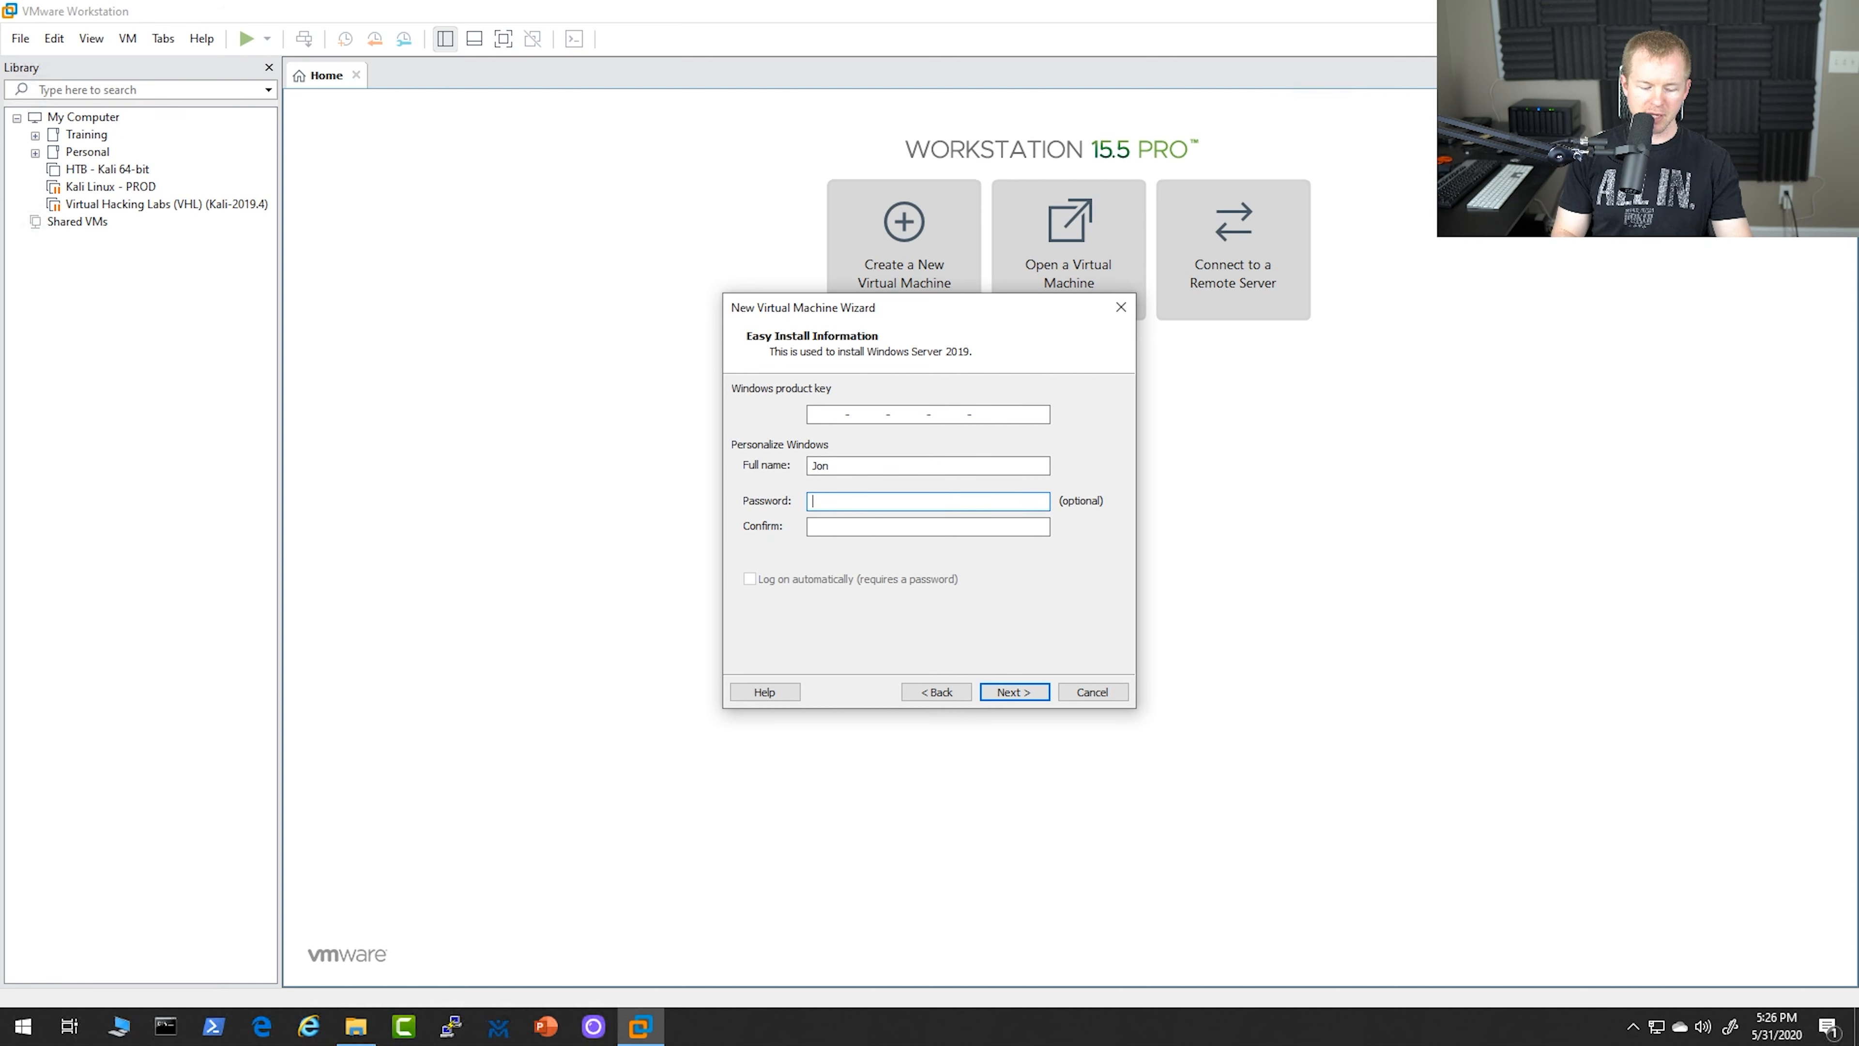
Enter the Windows account password for Easy Install and continue without a product key
text(password)
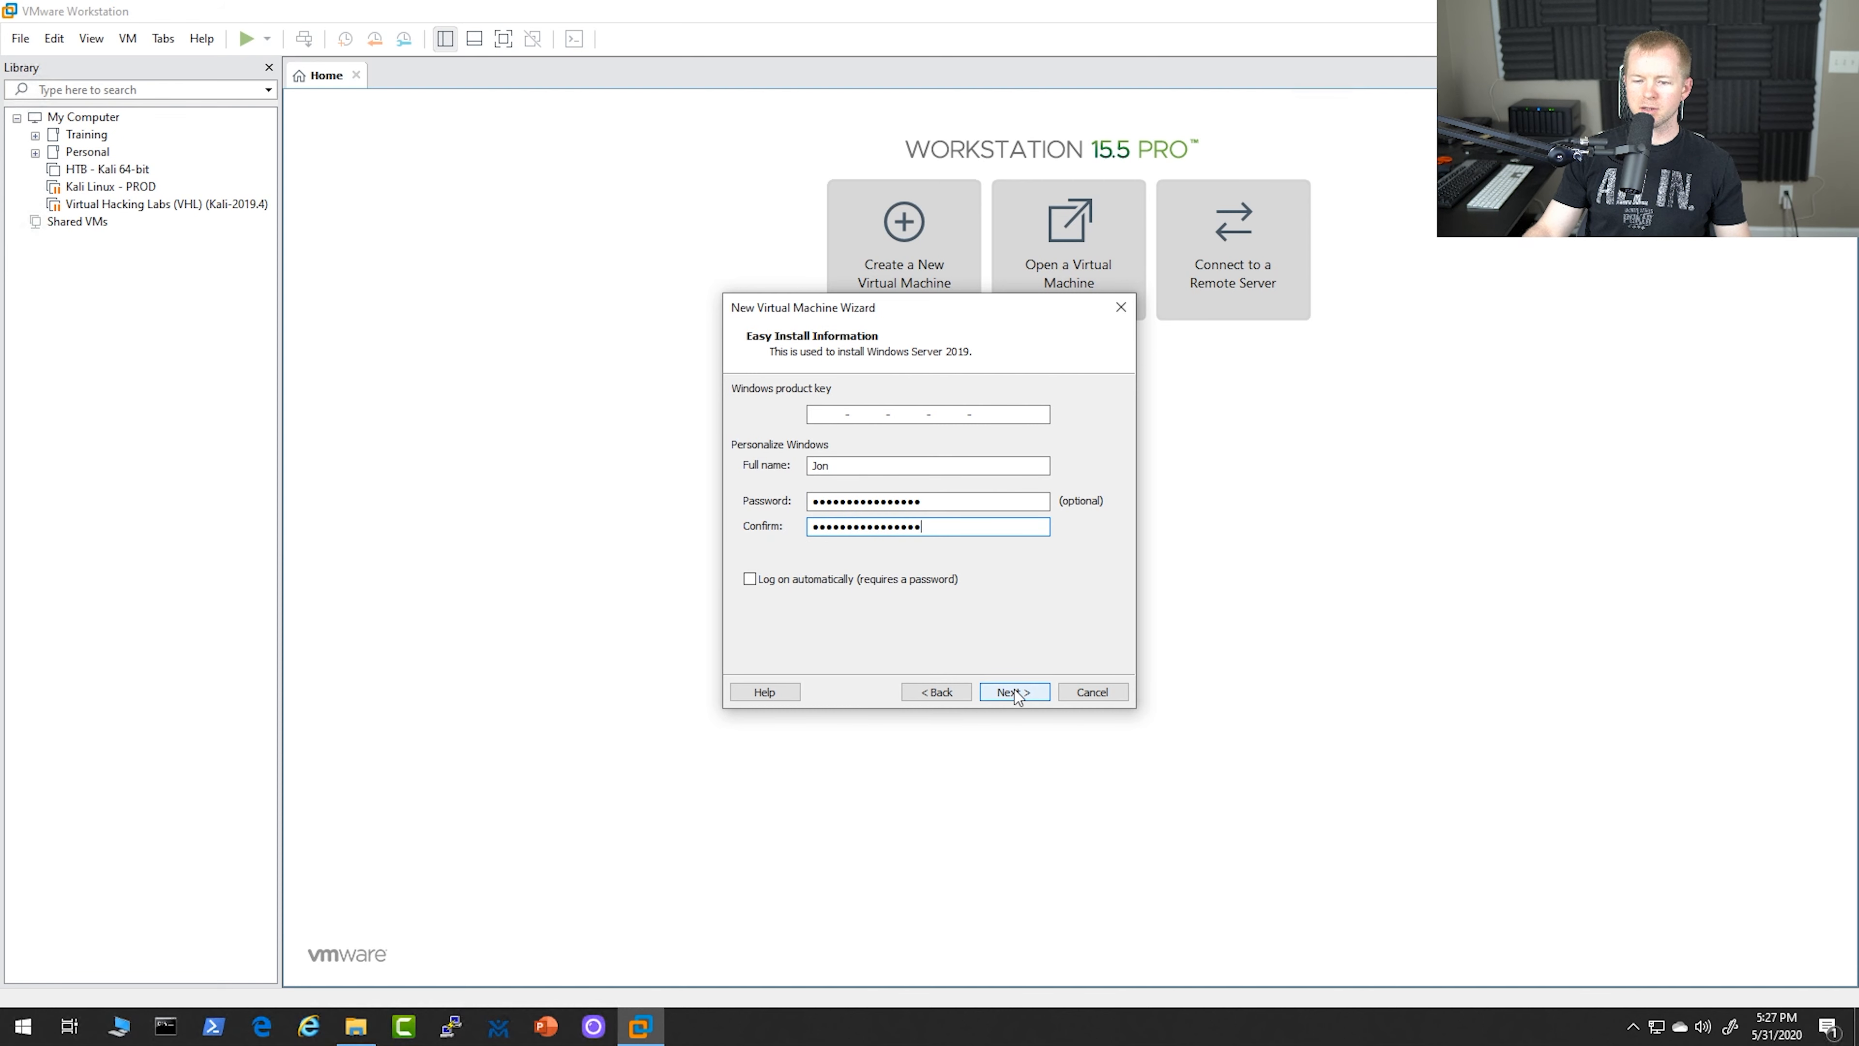
click(1014, 689)
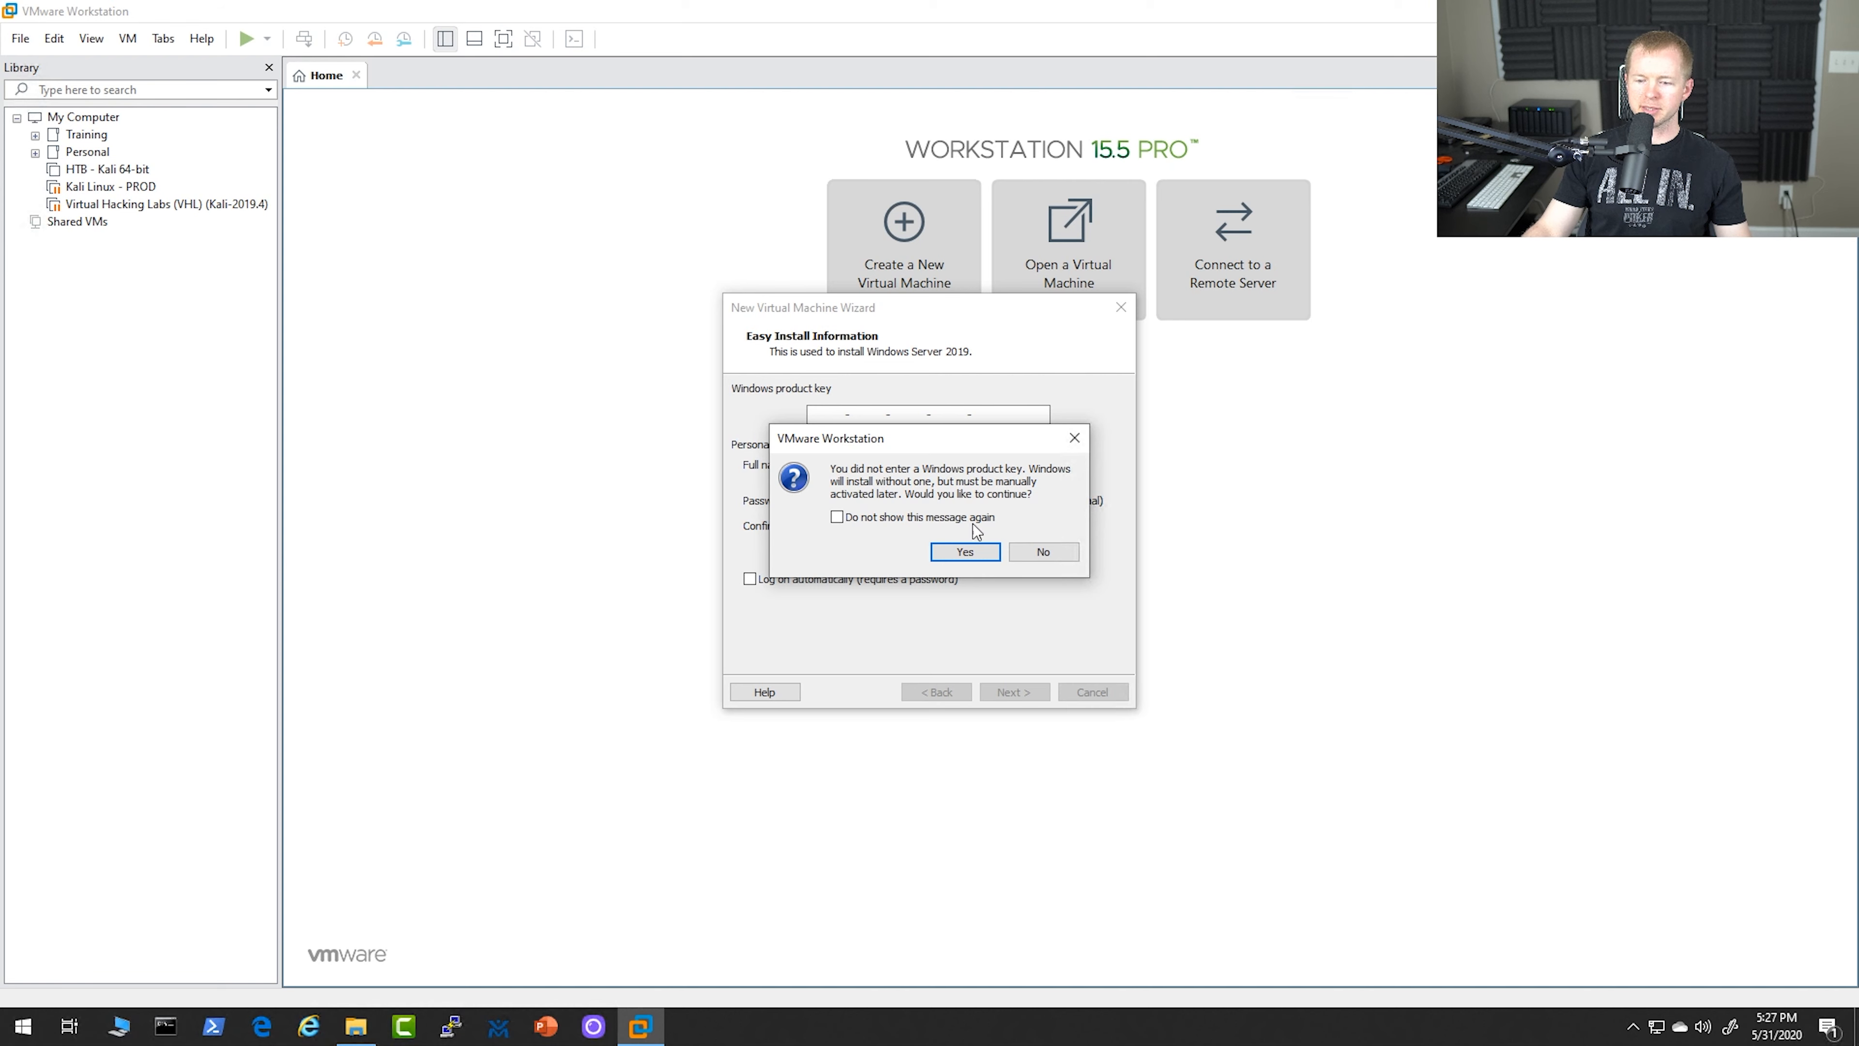
click(965, 551)
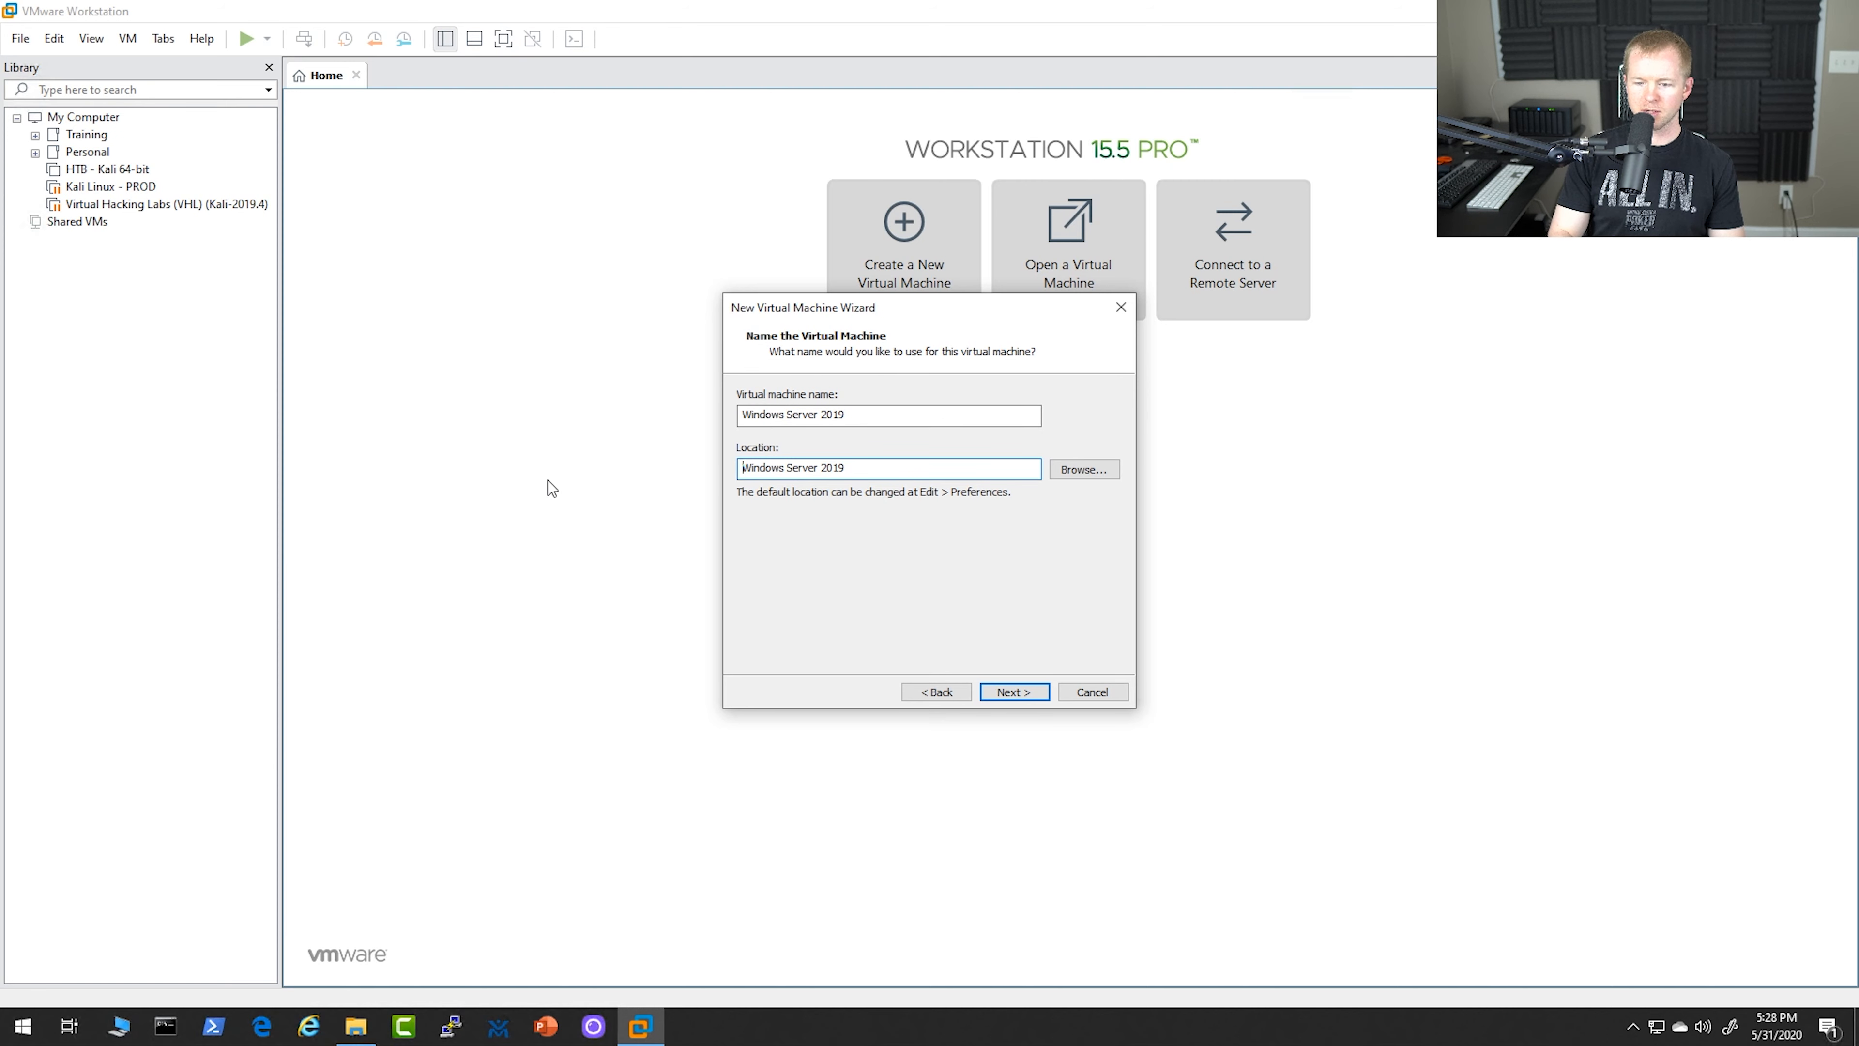
Set the virtual machine's location to D:\Virtual Machines\Training Company\Windows for Cyber Security\Windows Server 2019 and accept a 60 GB split disk
key(ctrl+v)
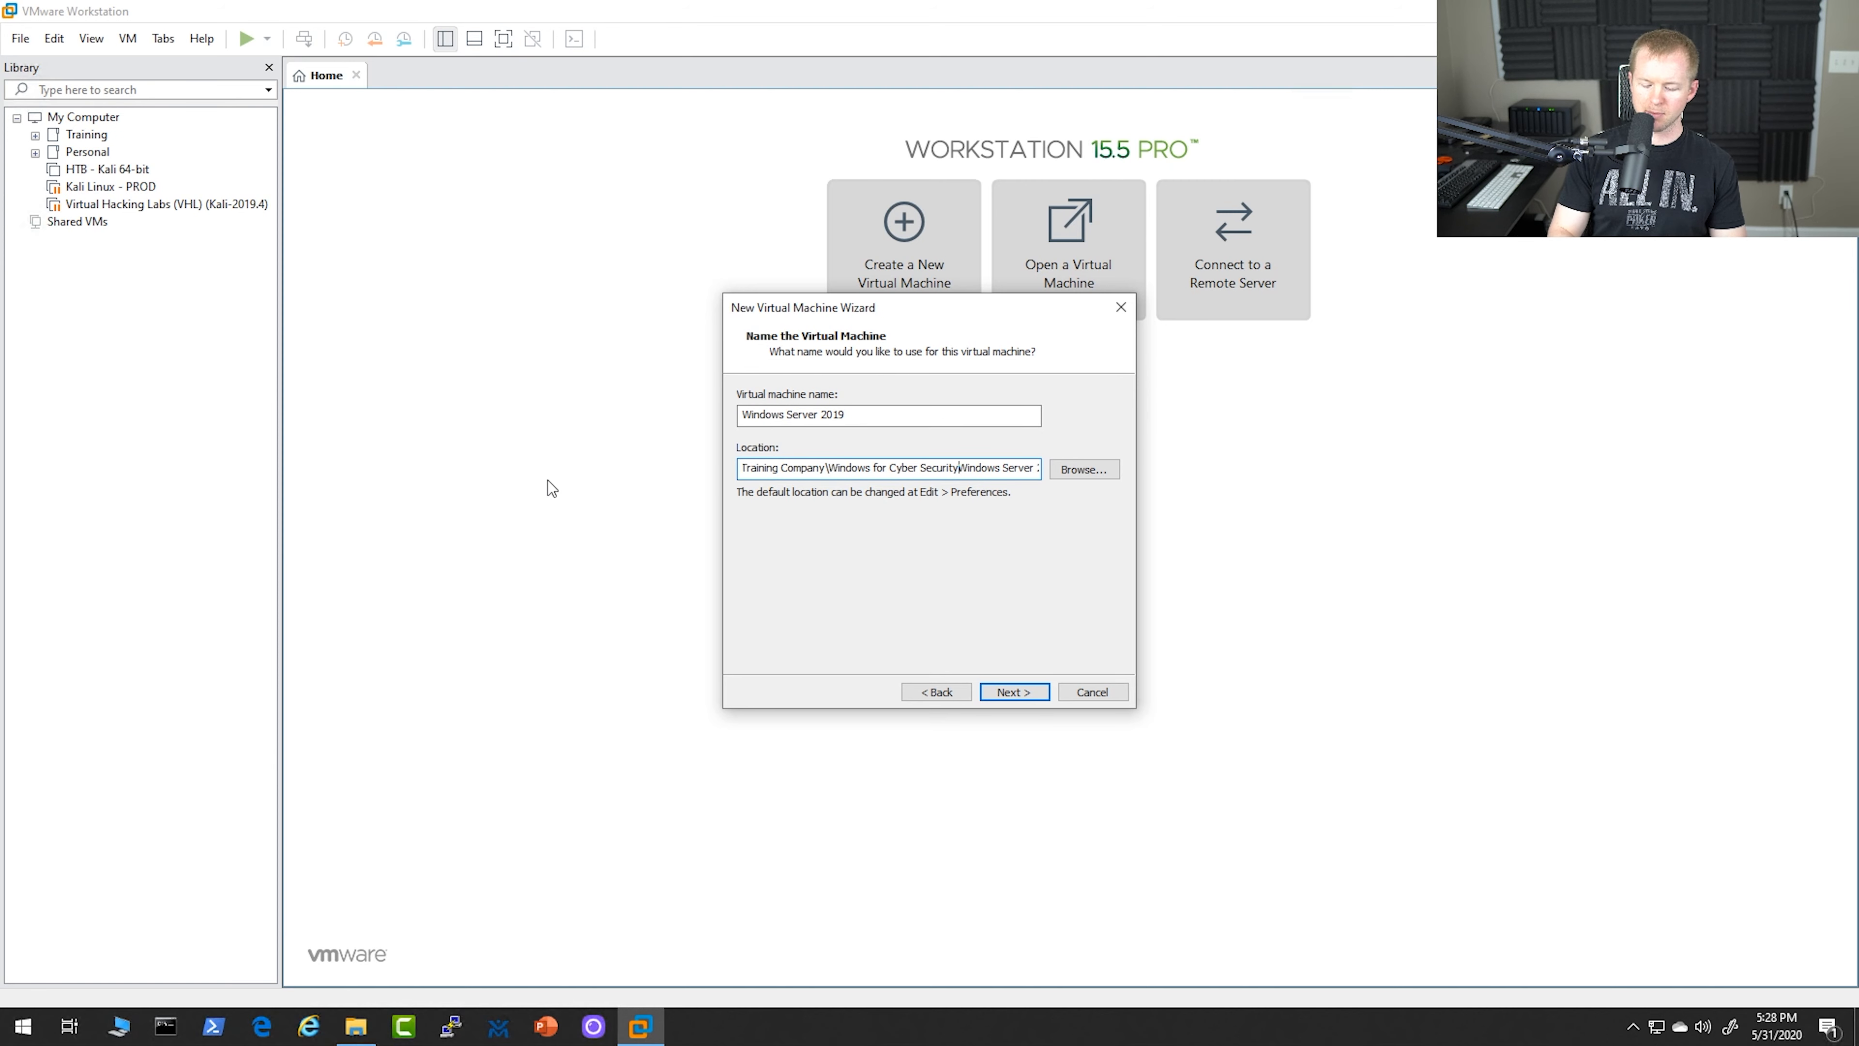
text(\)
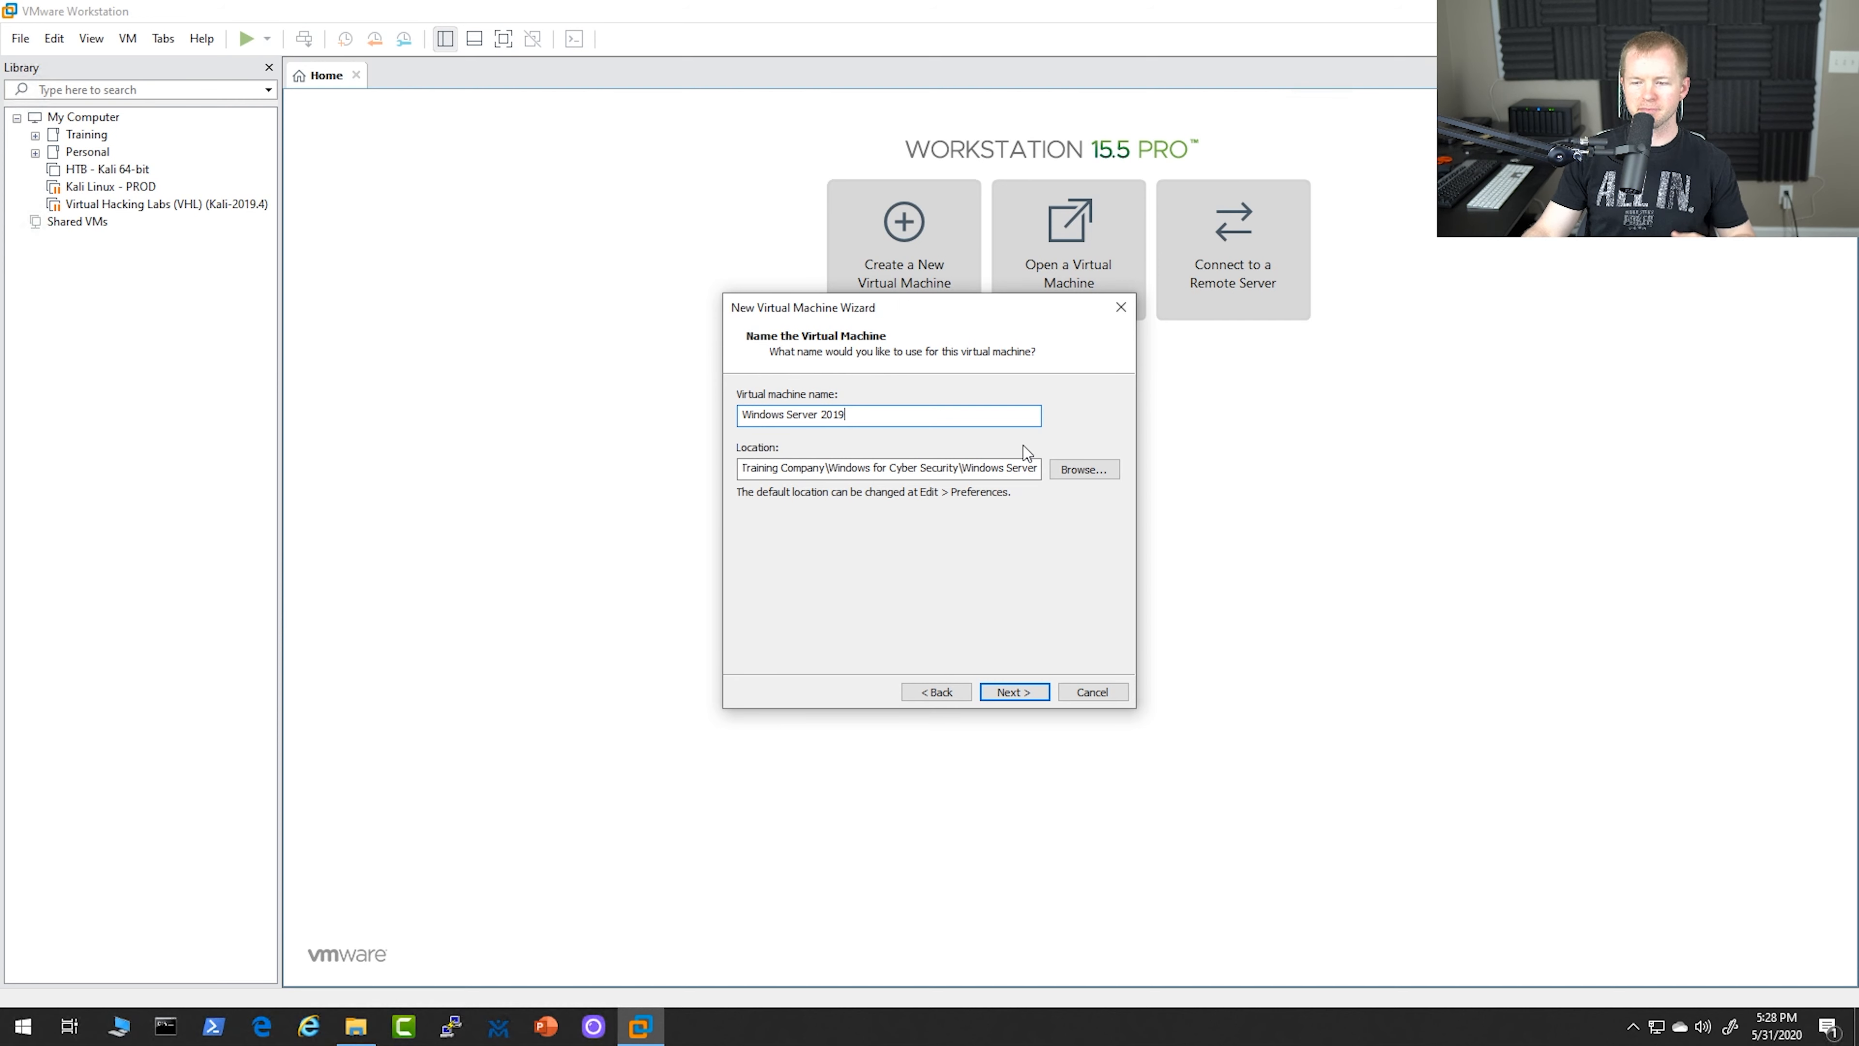
click(1021, 691)
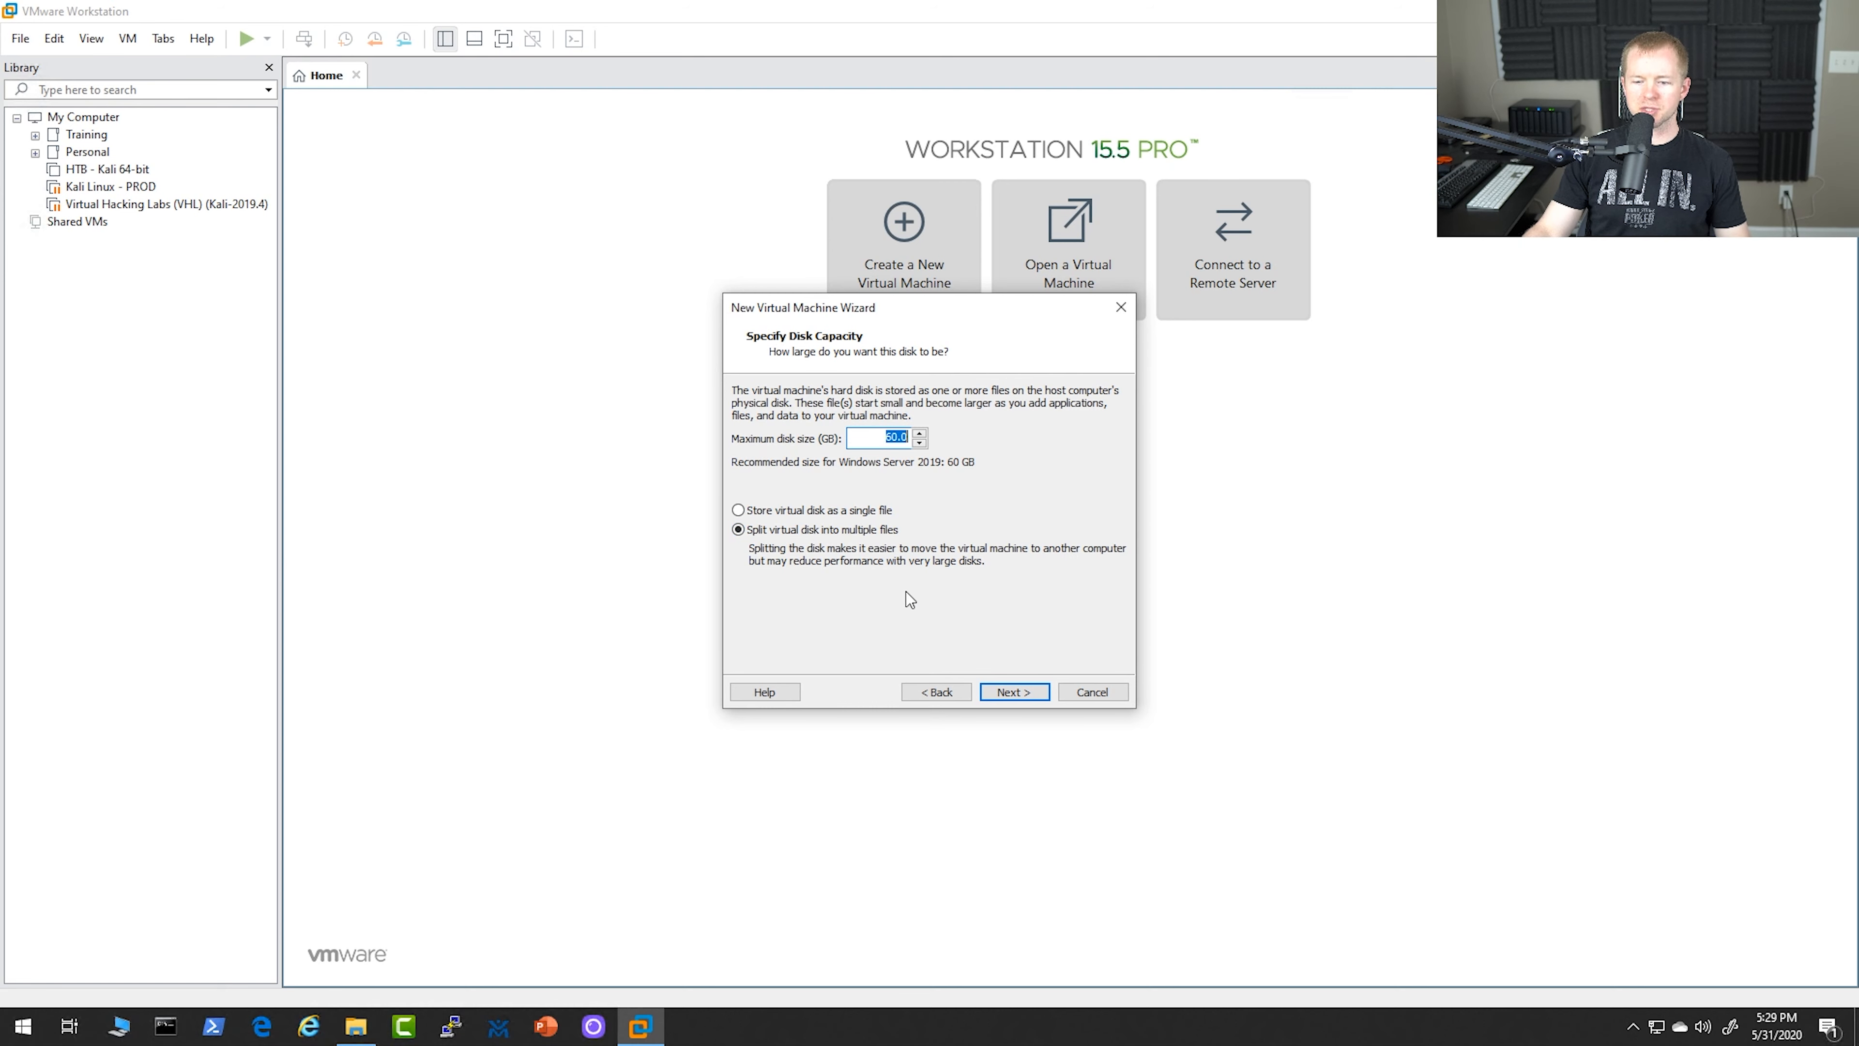
click(1014, 692)
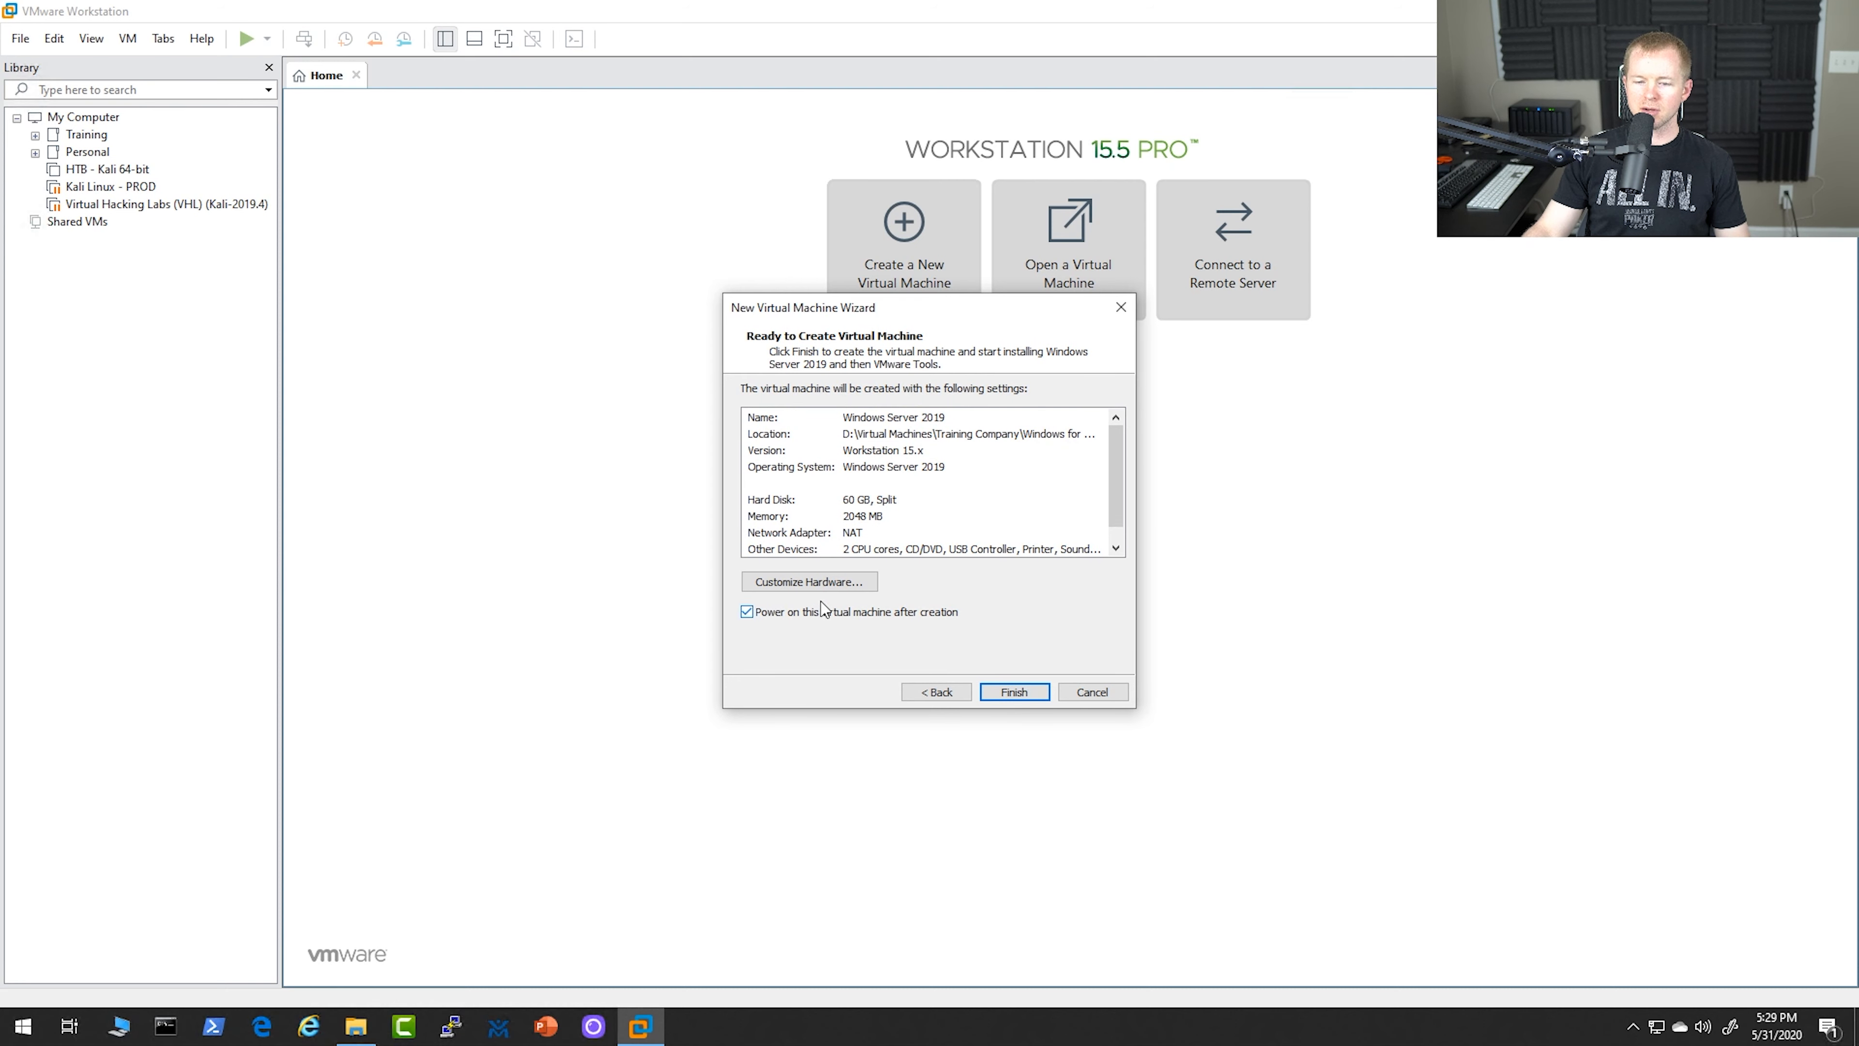
Set the virtual machine's memory to 4096 MB and finish creating it with power-on after creation enabled
click(805, 583)
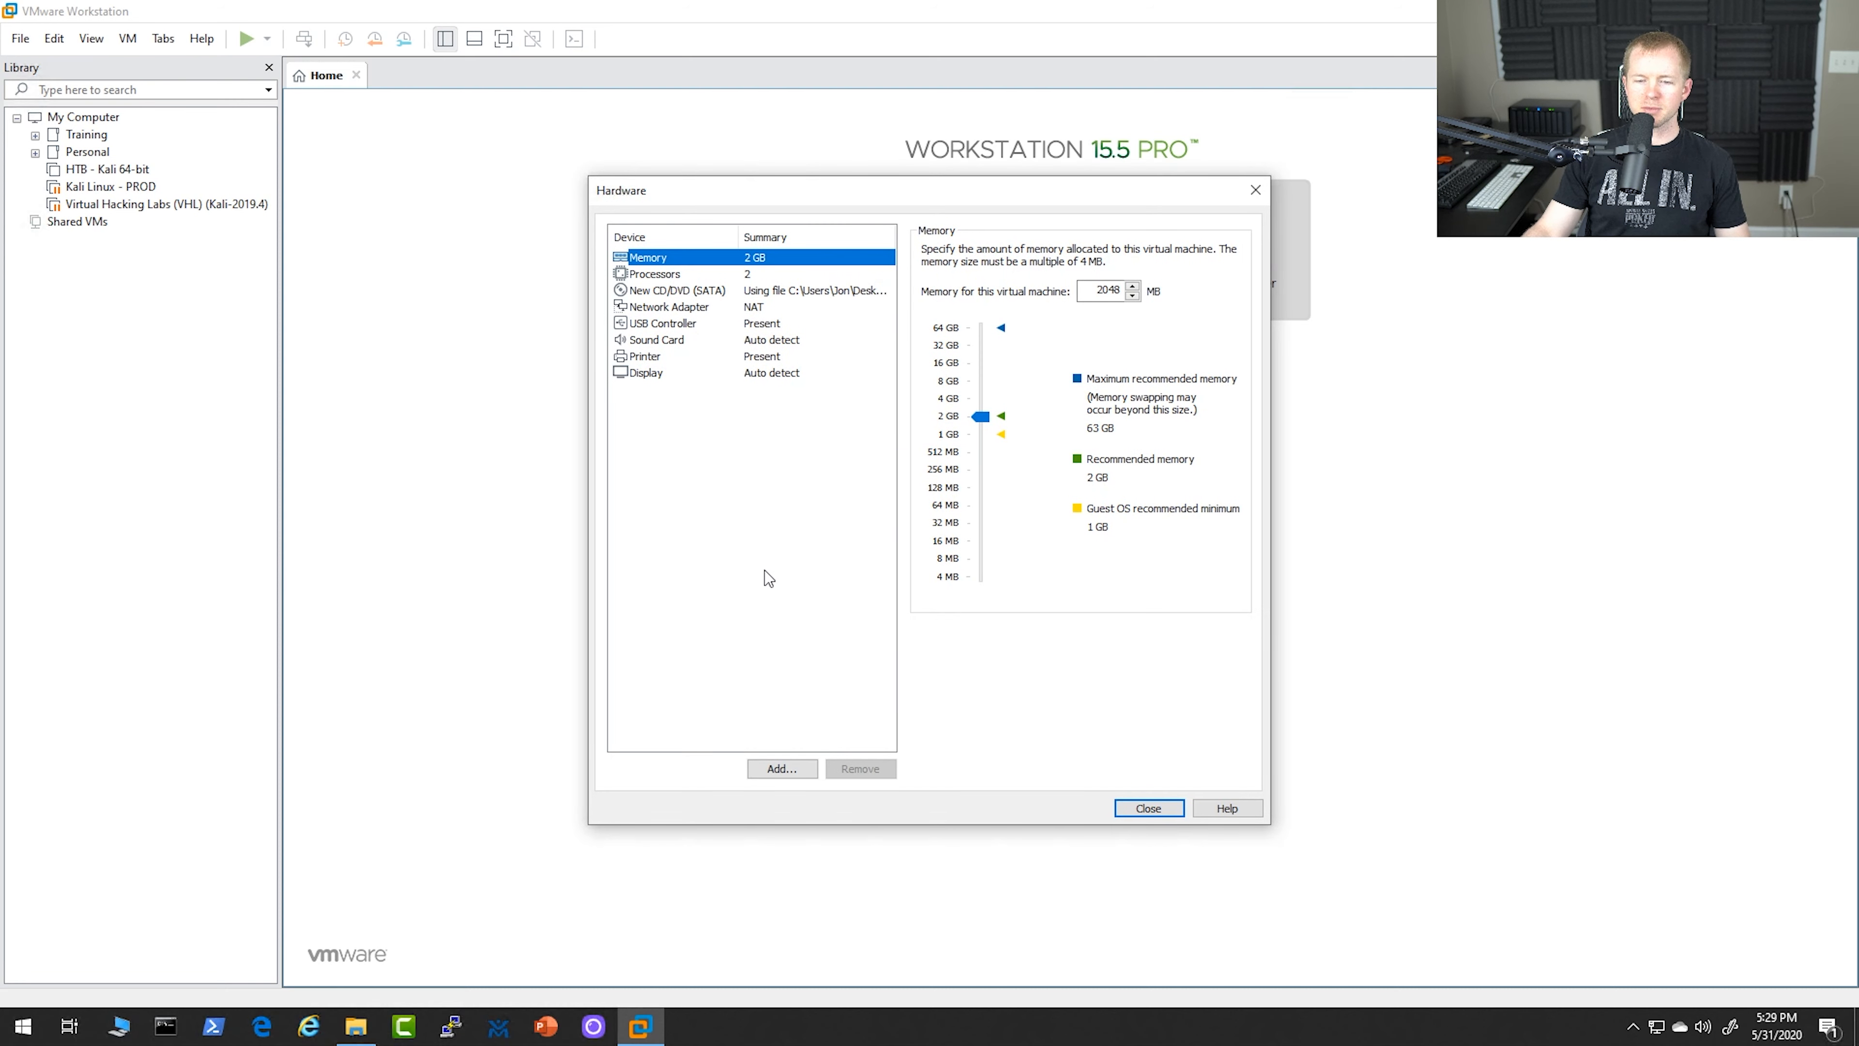
click(981, 419)
drag(983, 423, 982, 405)
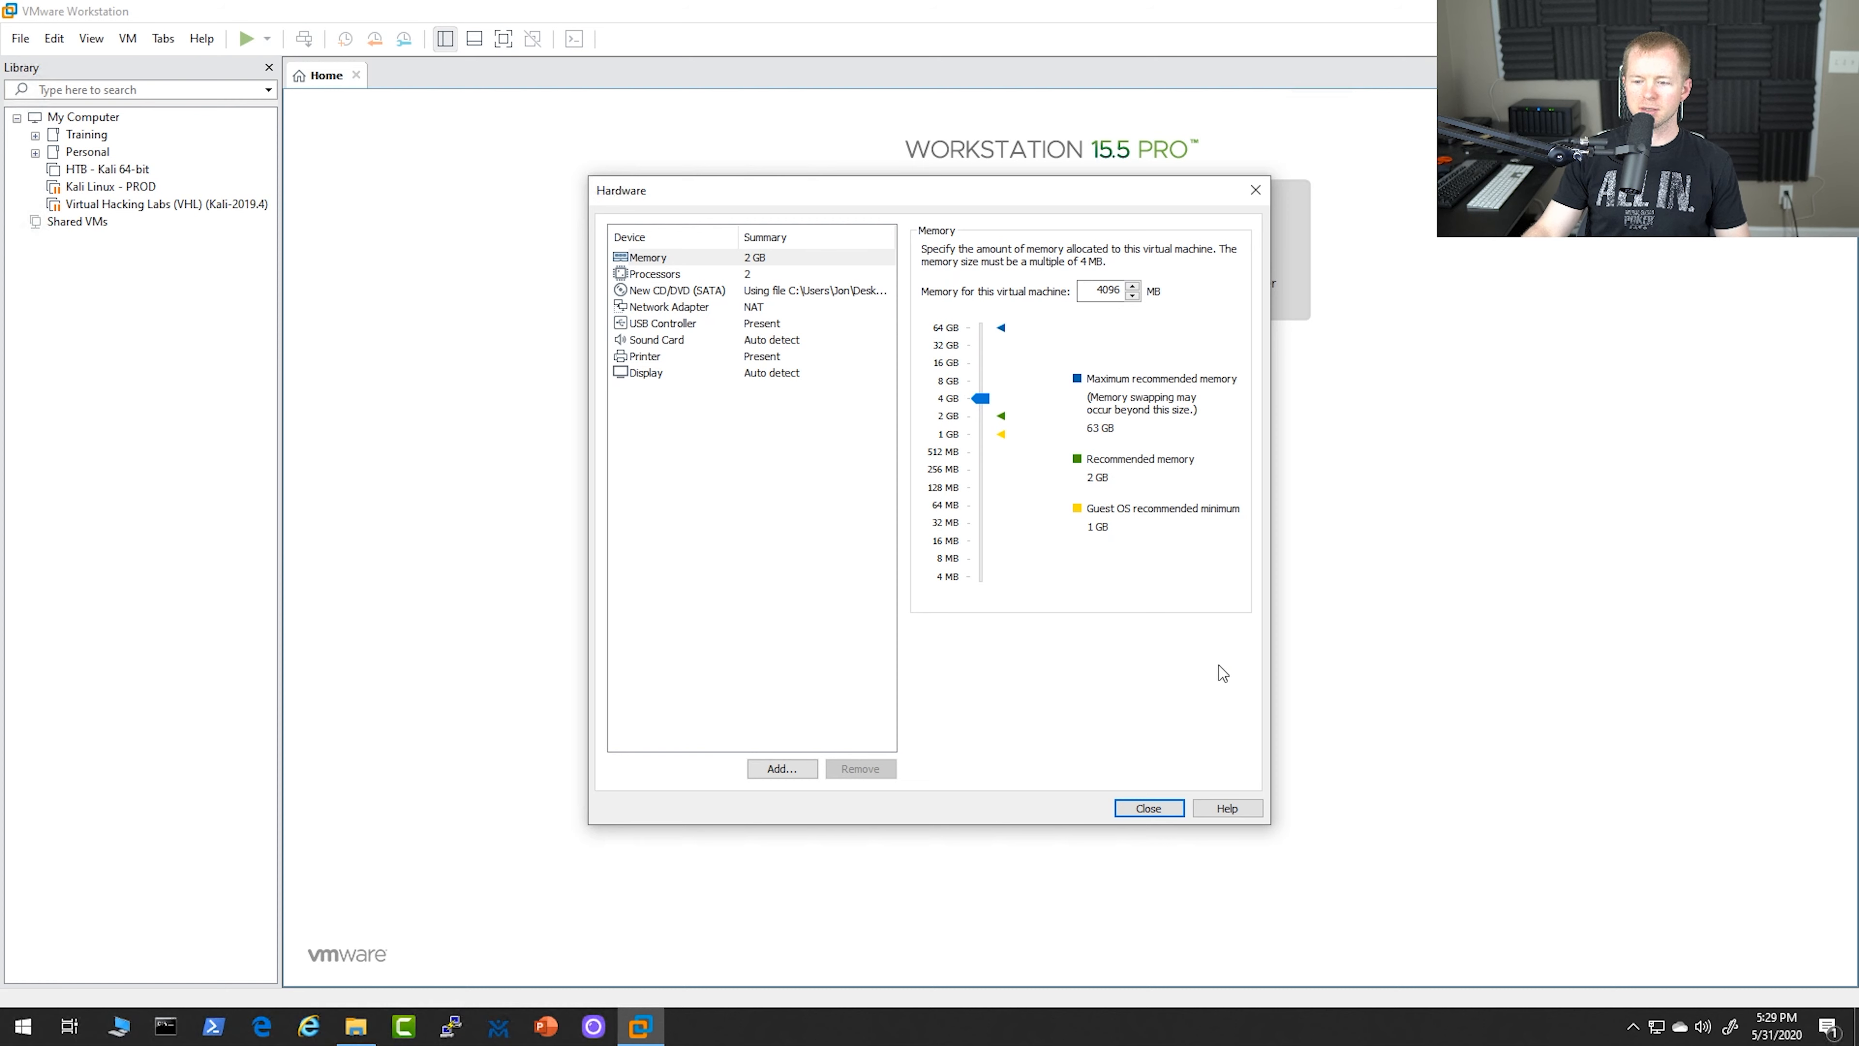
click(1148, 809)
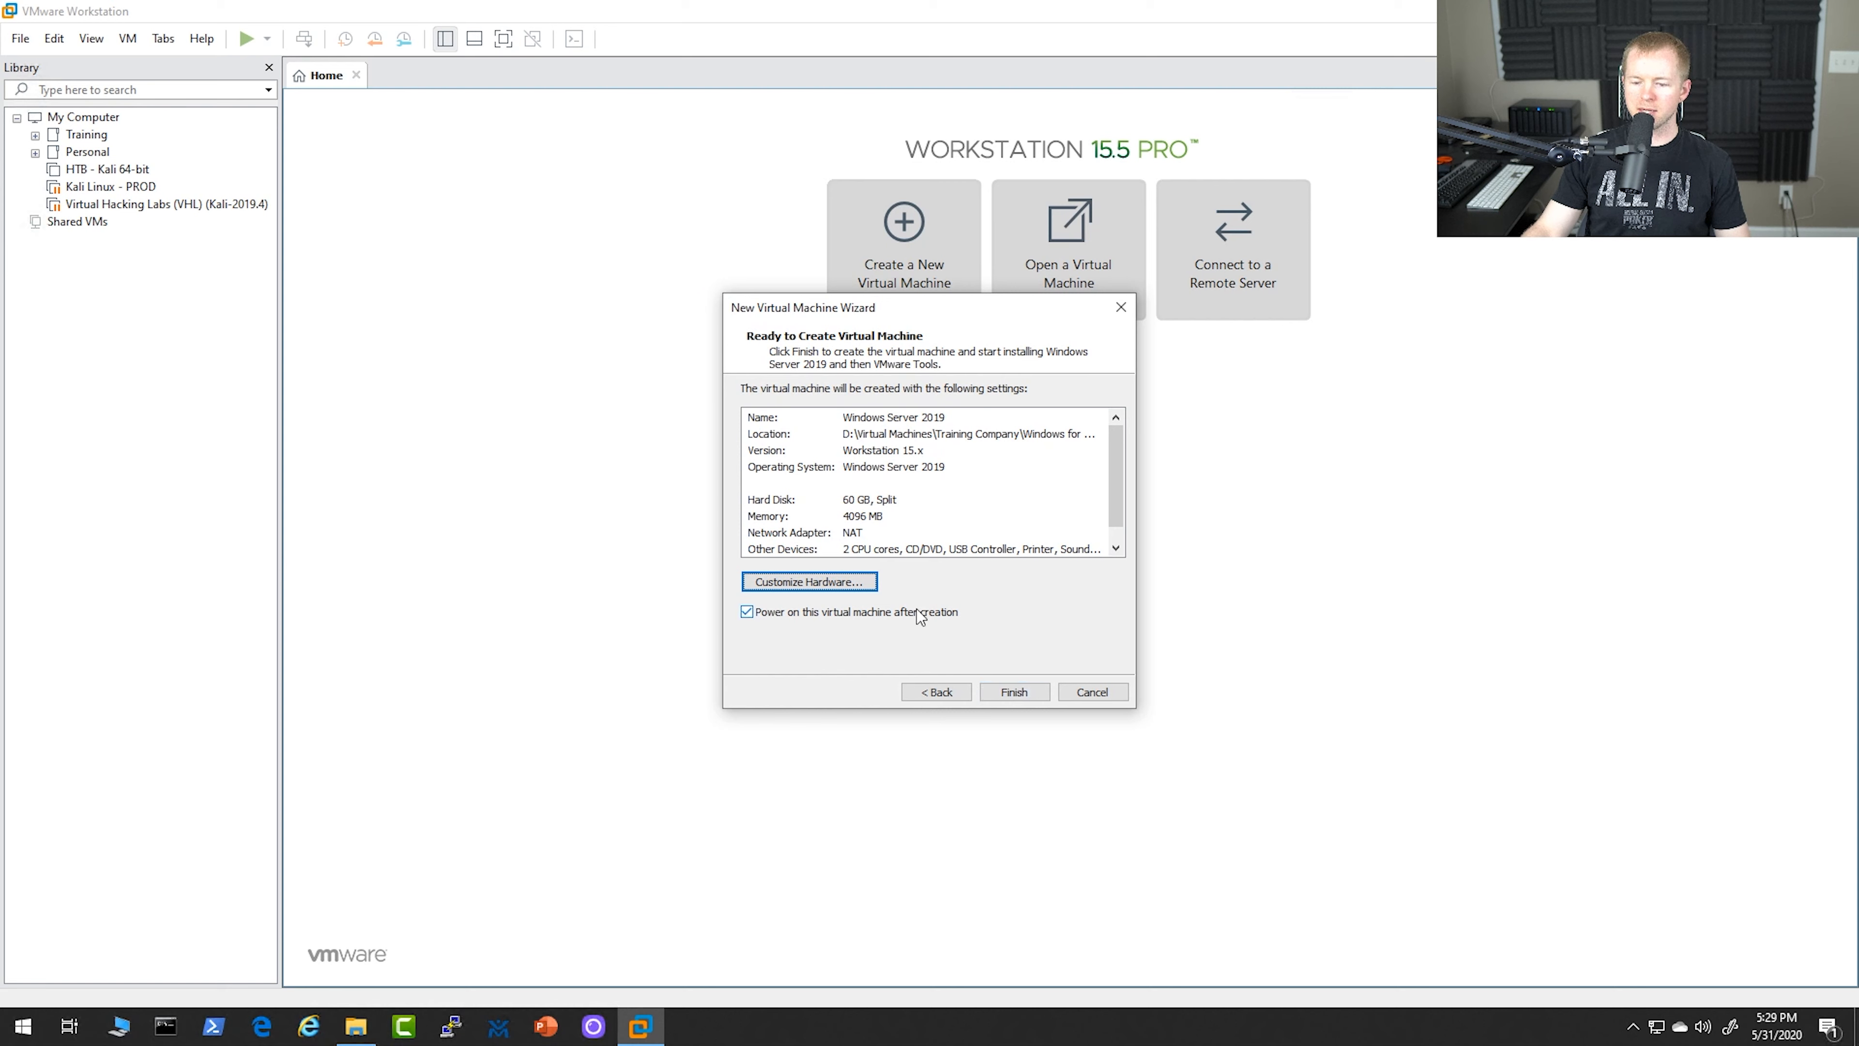
click(1014, 692)
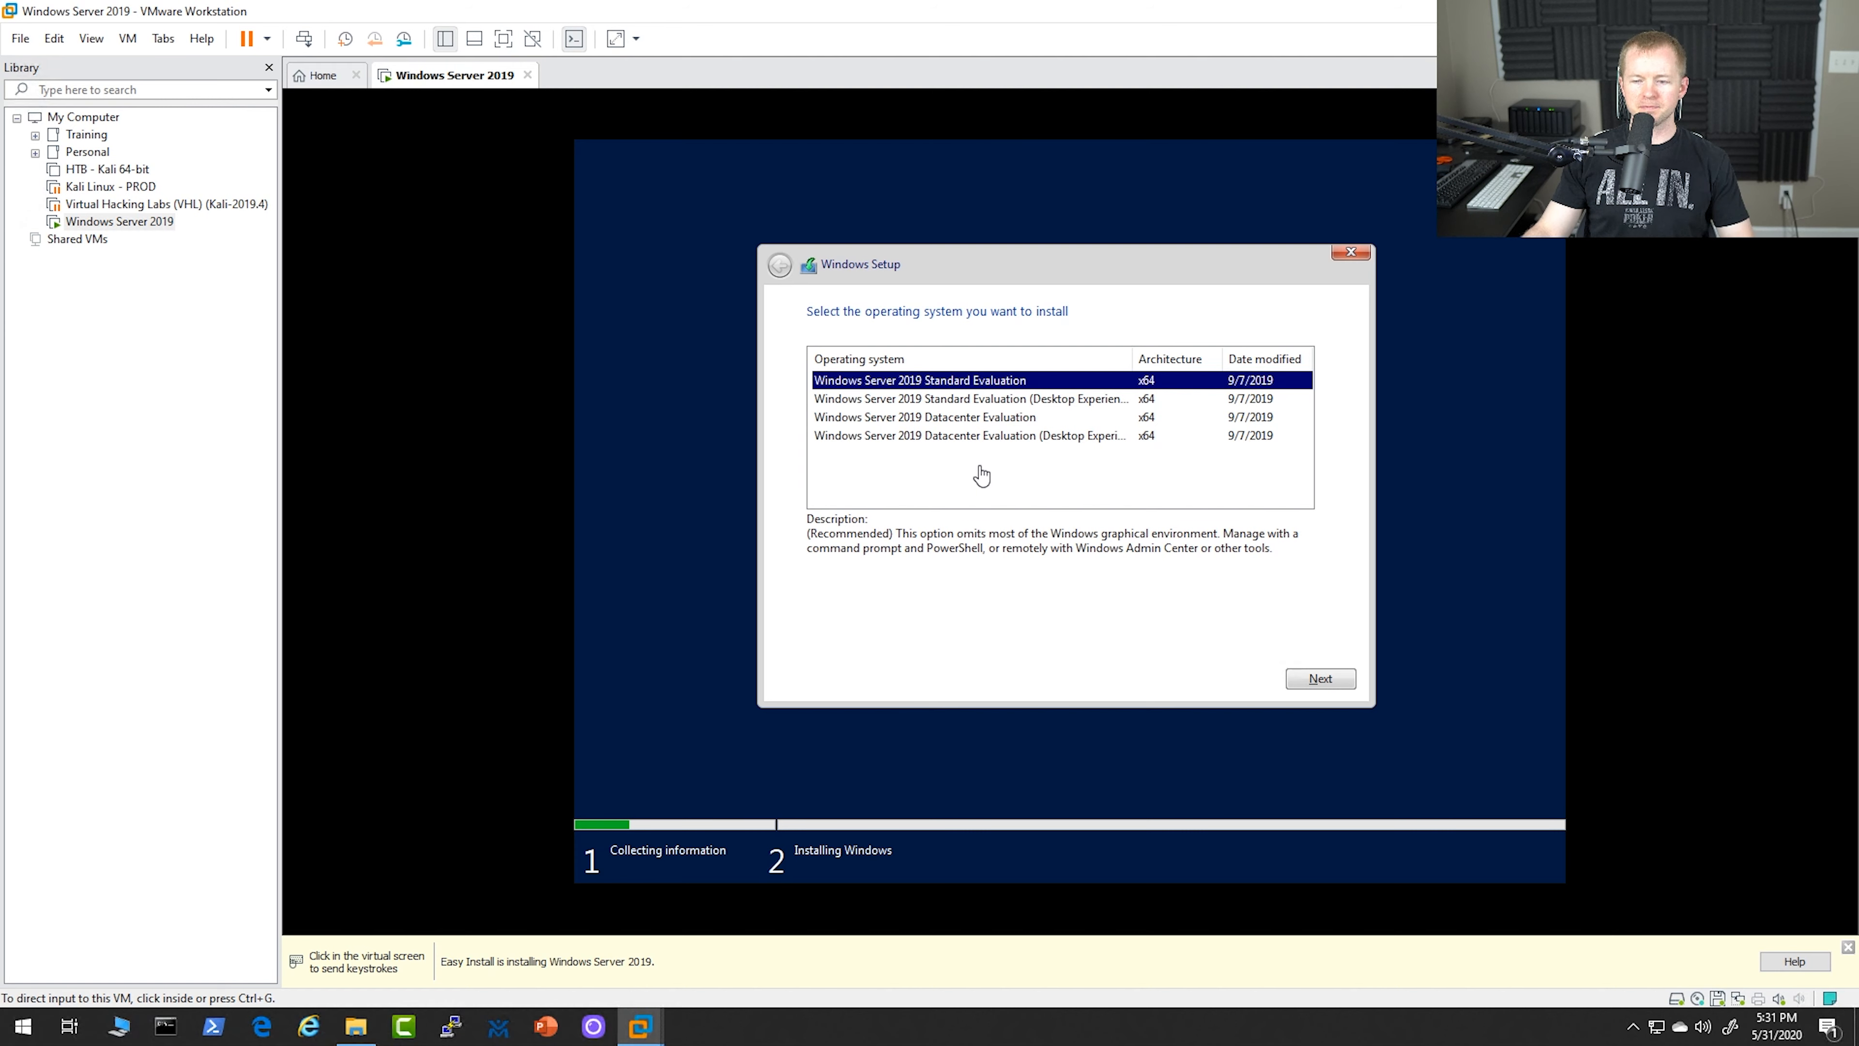
Try to install the Windows Server 2019 Datacenter Evaluation (Desktop Experience) edition
click(965, 430)
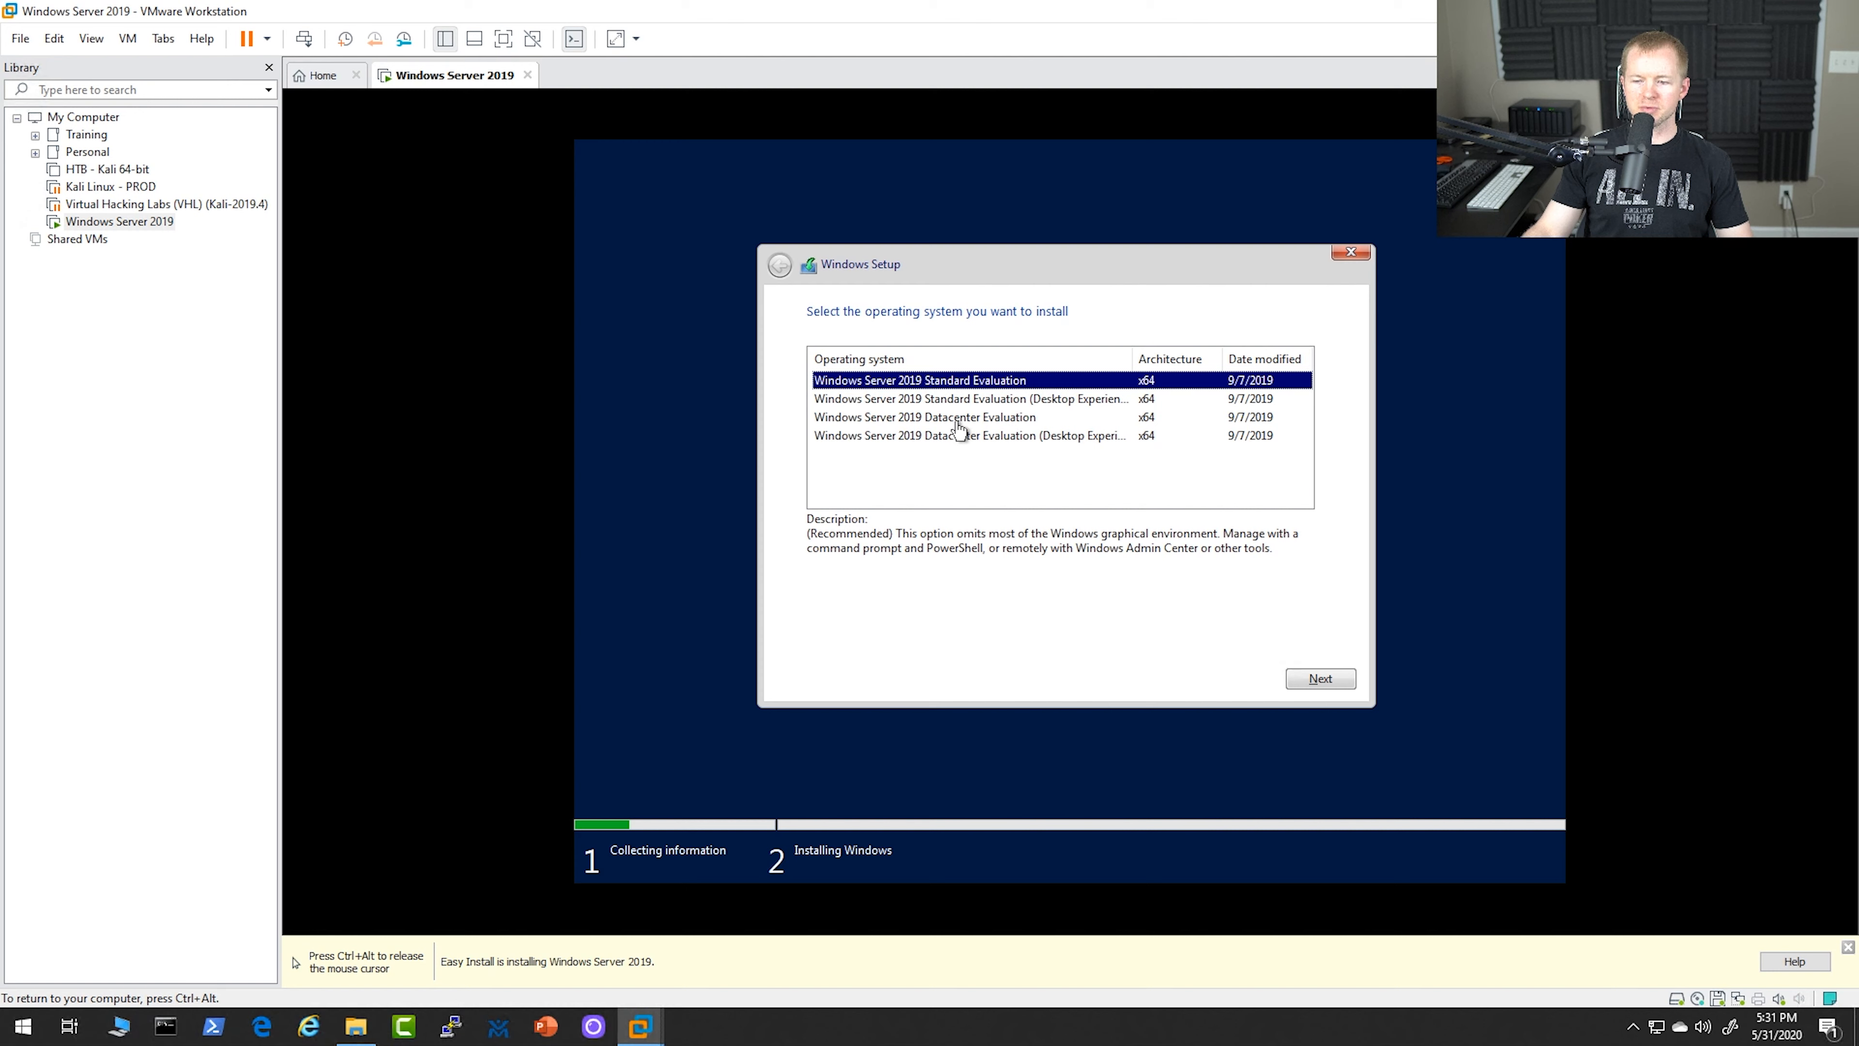
click(962, 419)
click(964, 438)
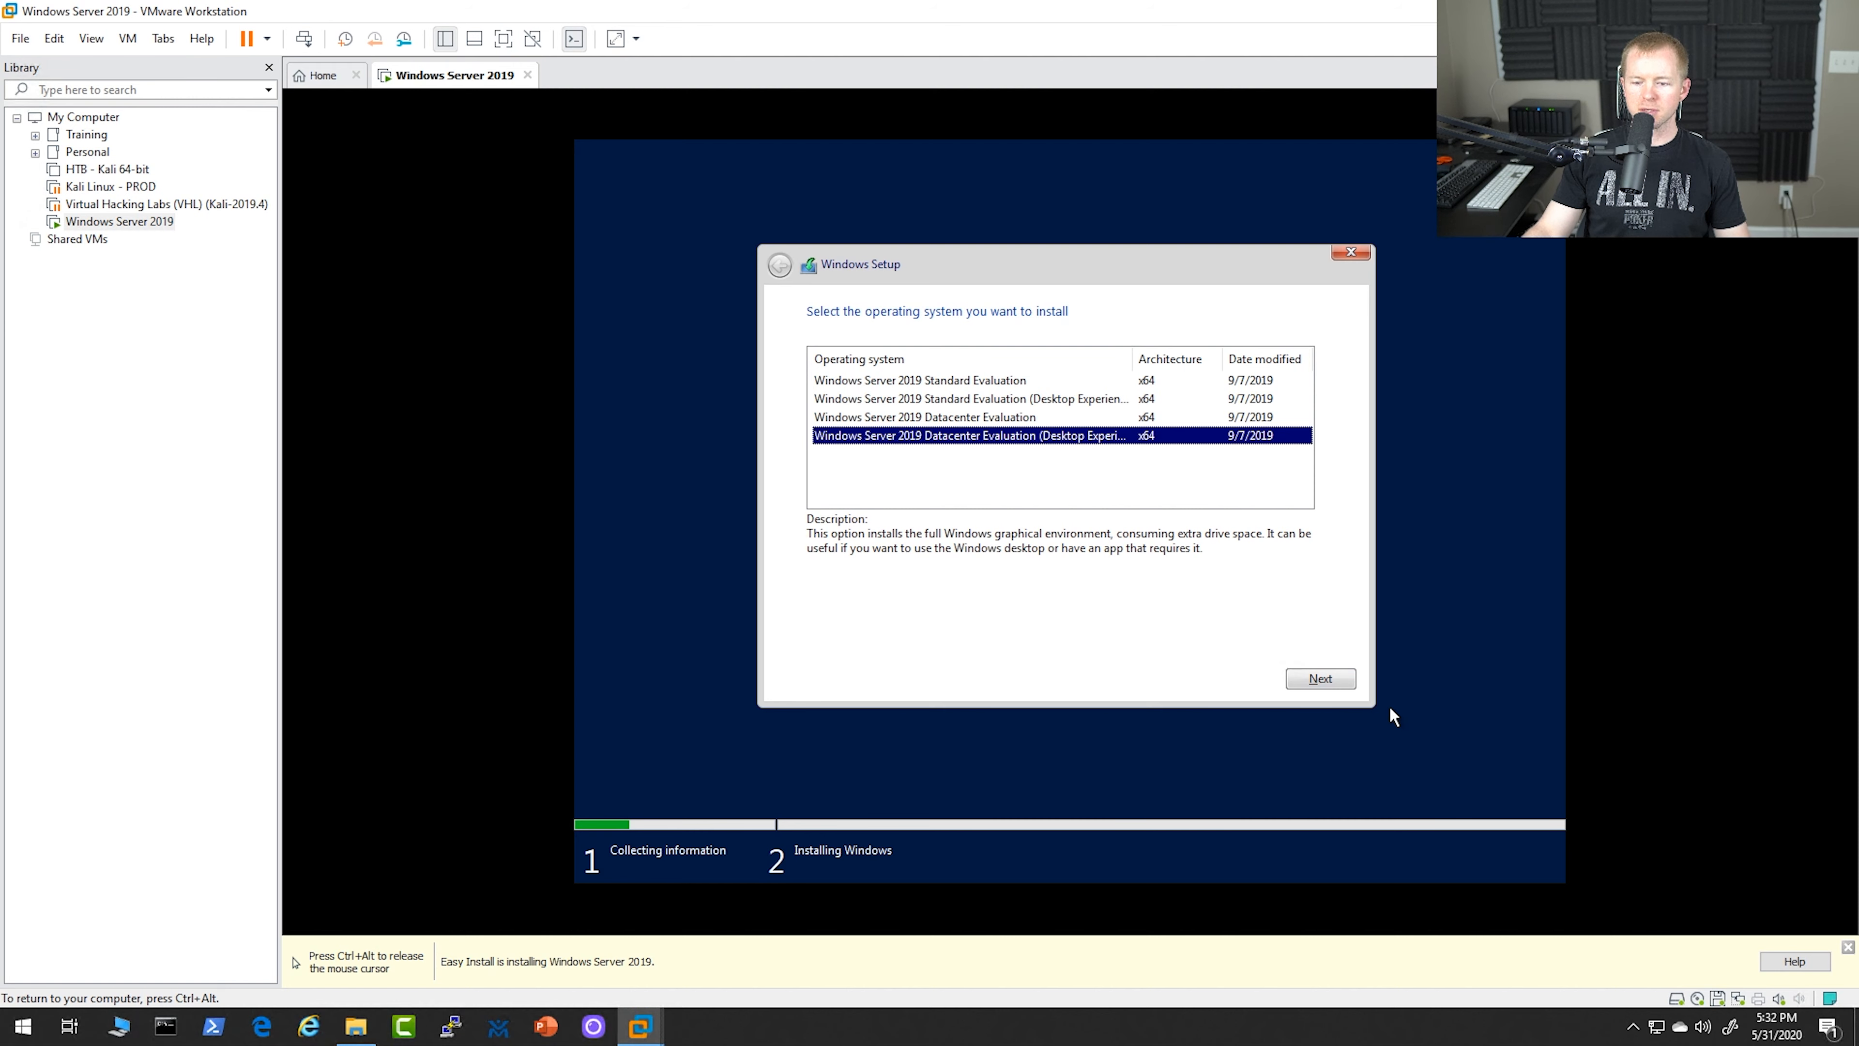
click(1322, 679)
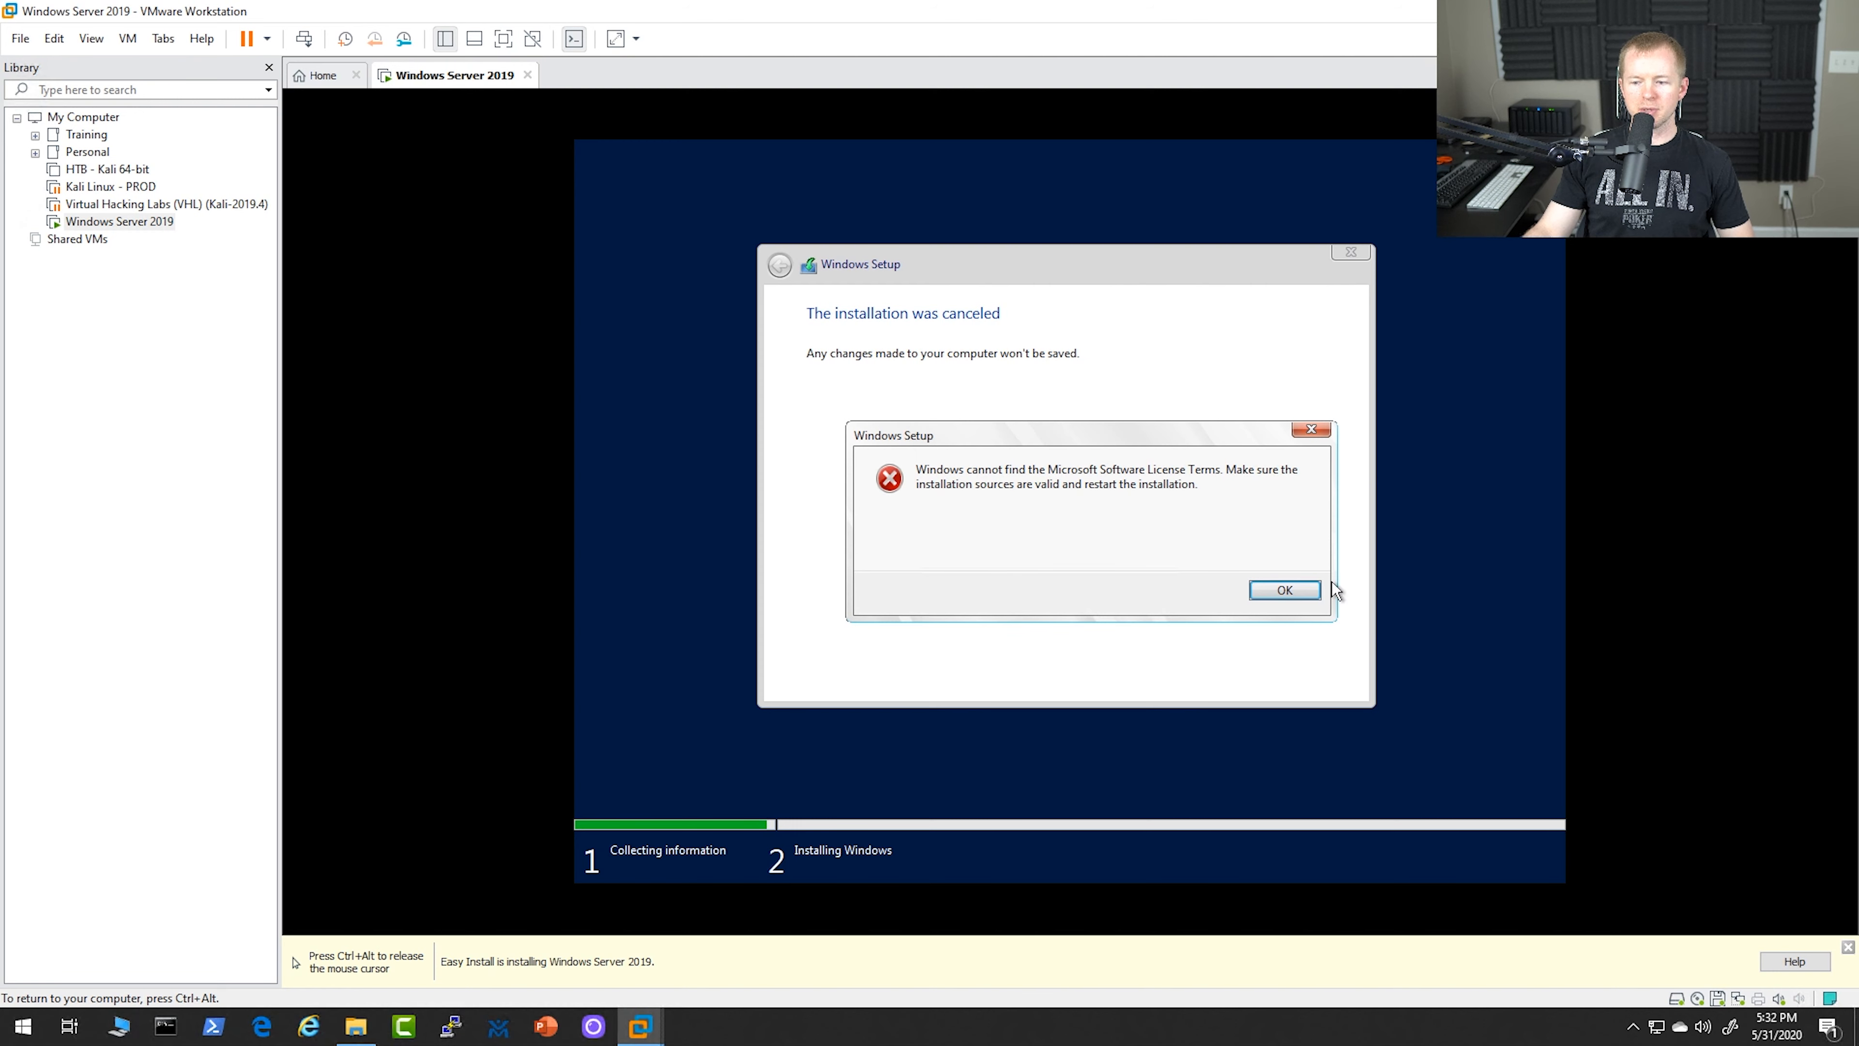
click(1297, 592)
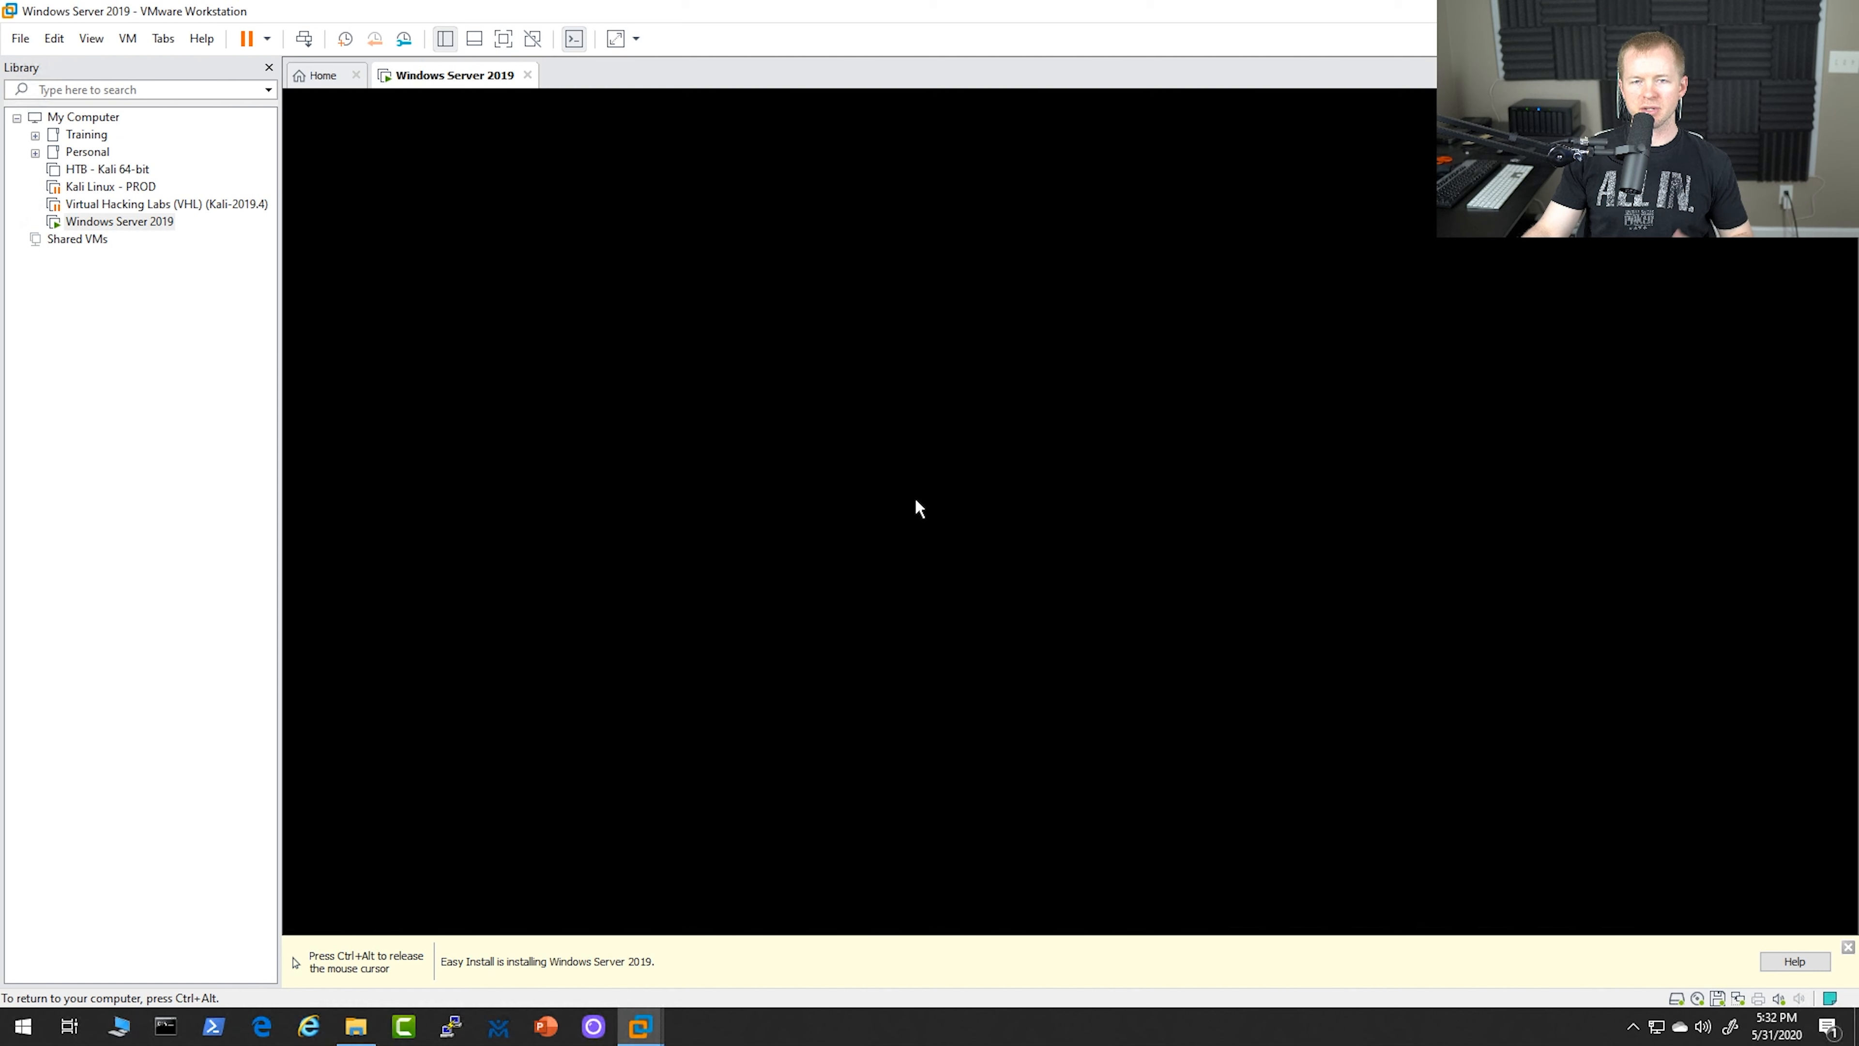
Try to boot the restarted virtual machine from the CD or DVD
key(ctrl+alt)
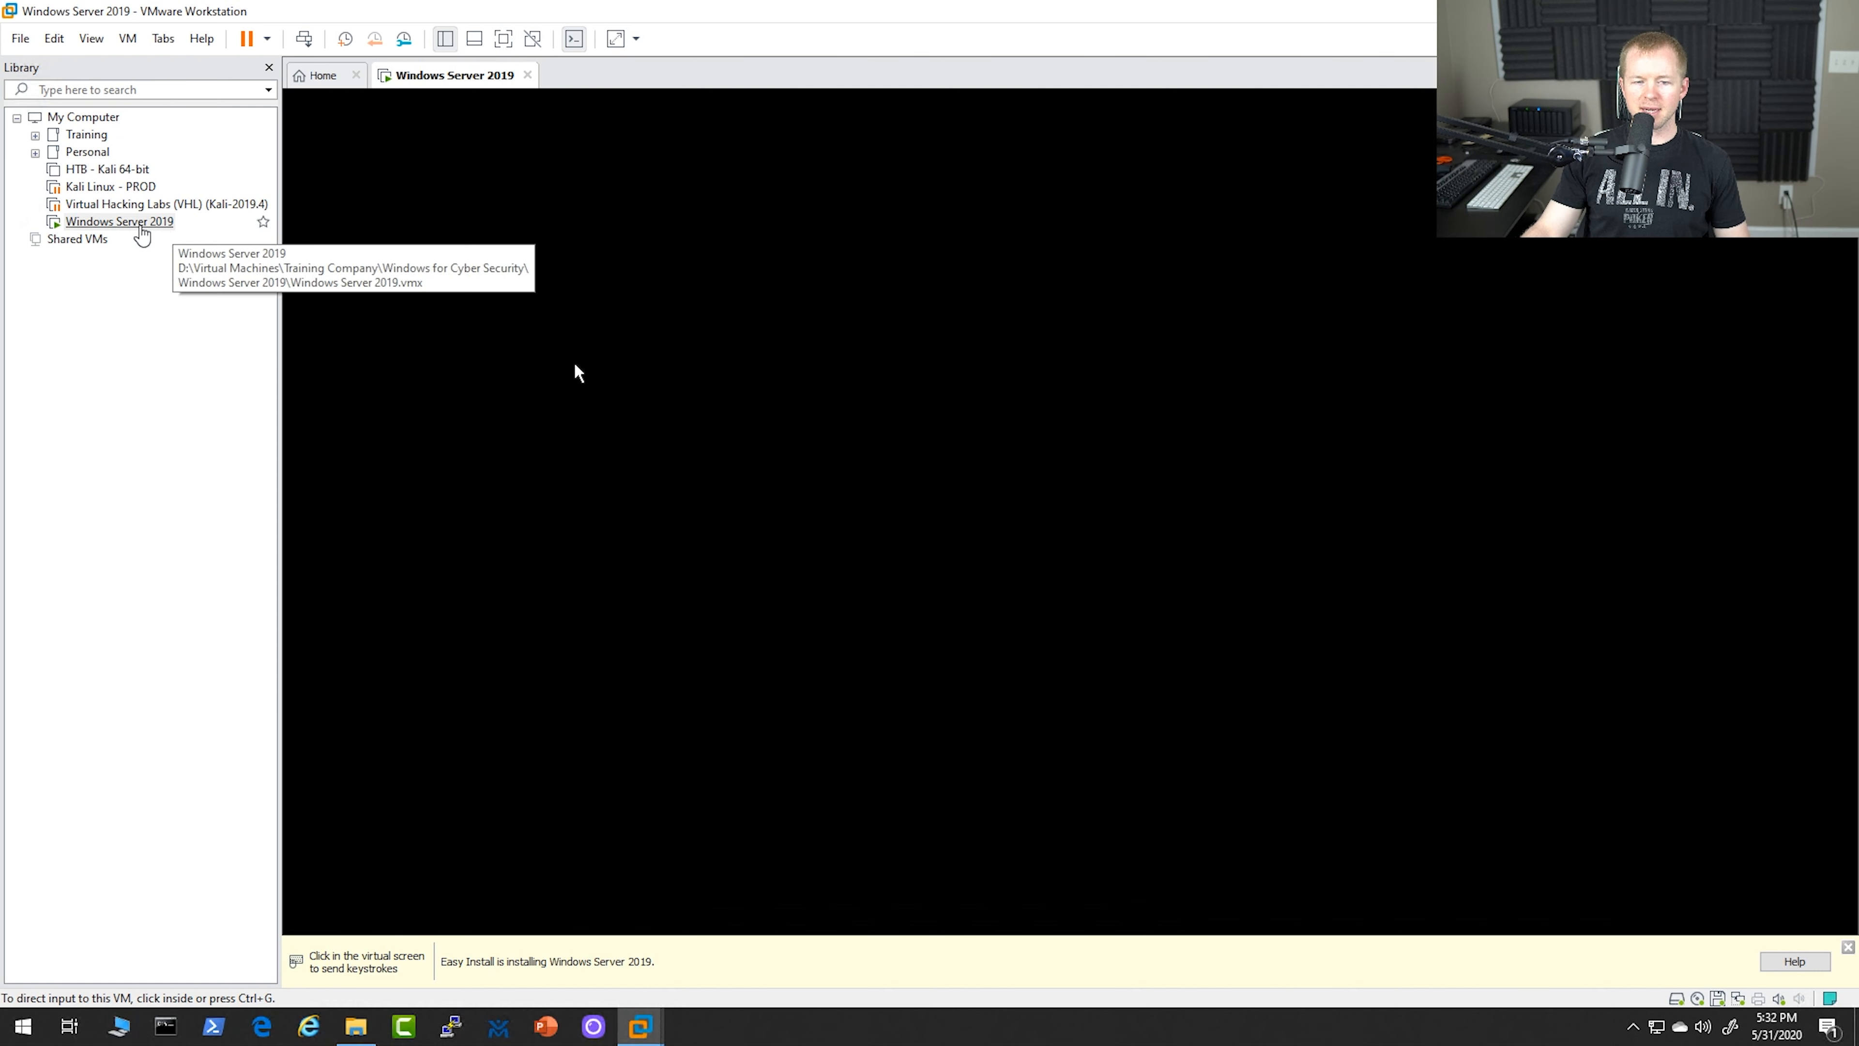
right_click(126, 227)
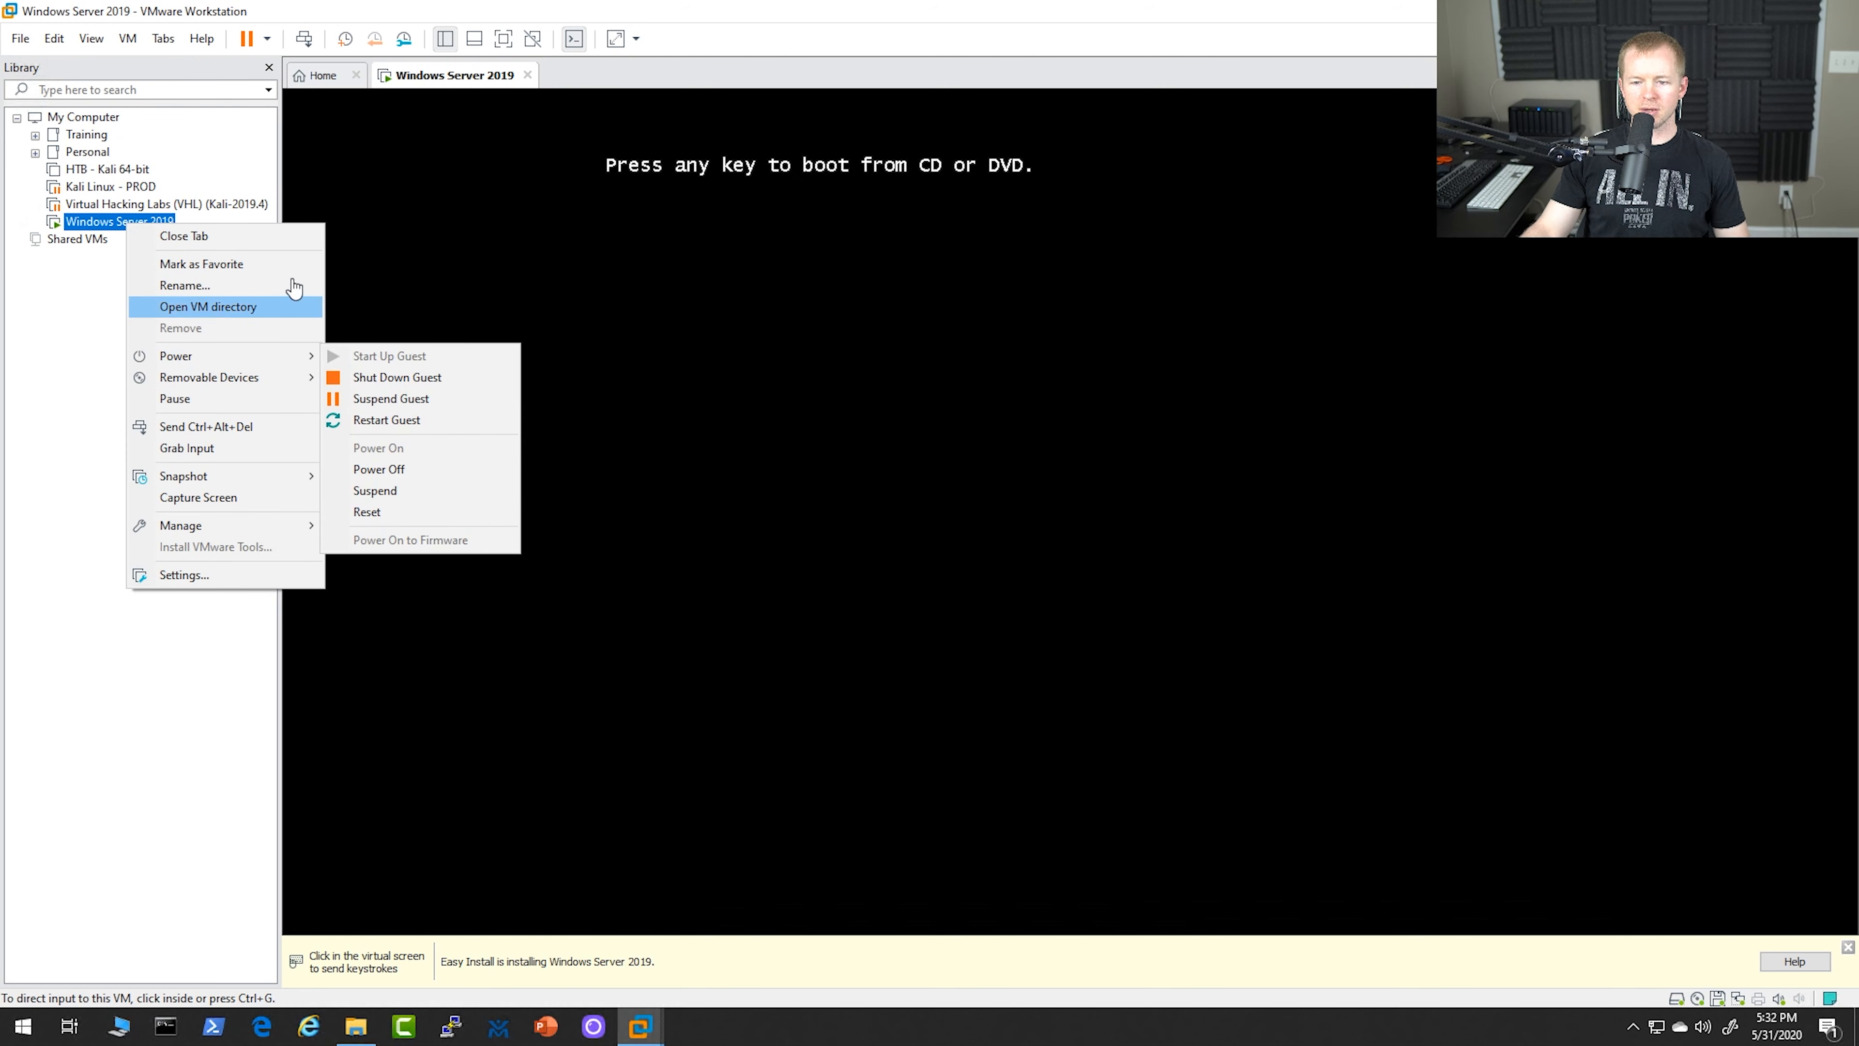
click(813, 216)
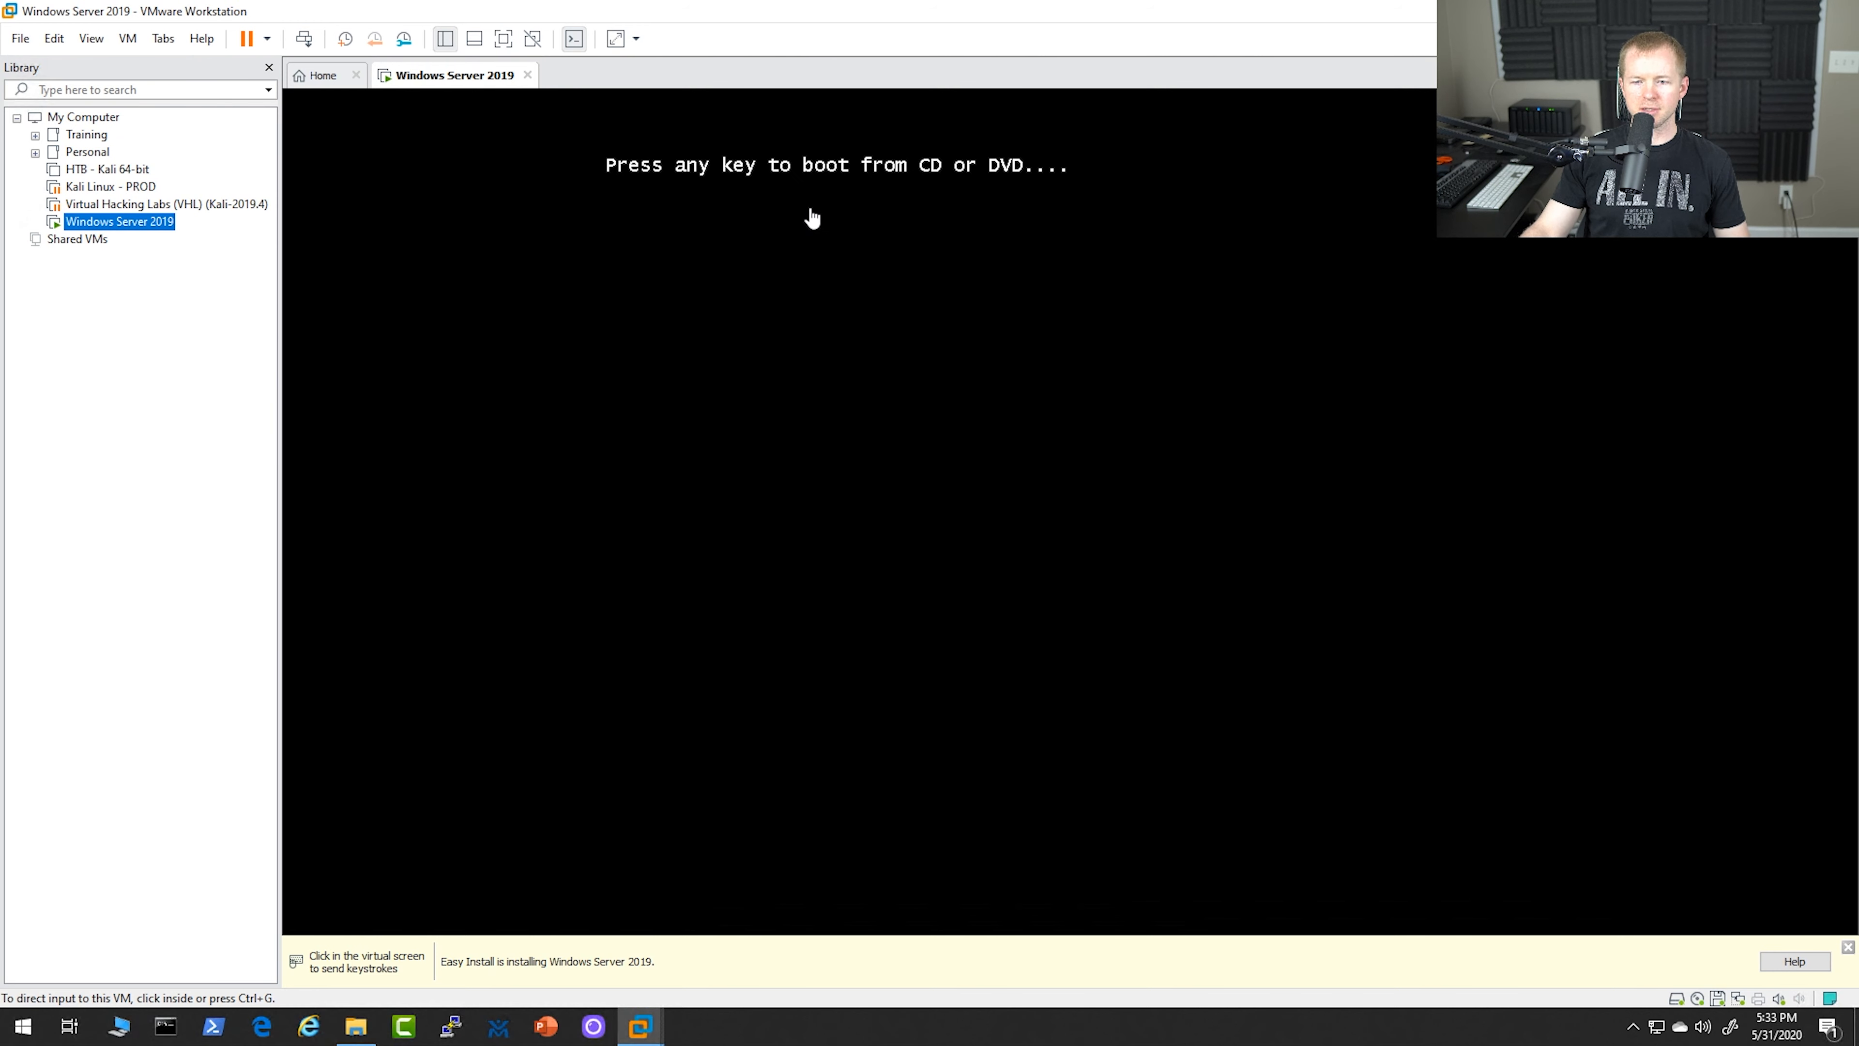
click(809, 179)
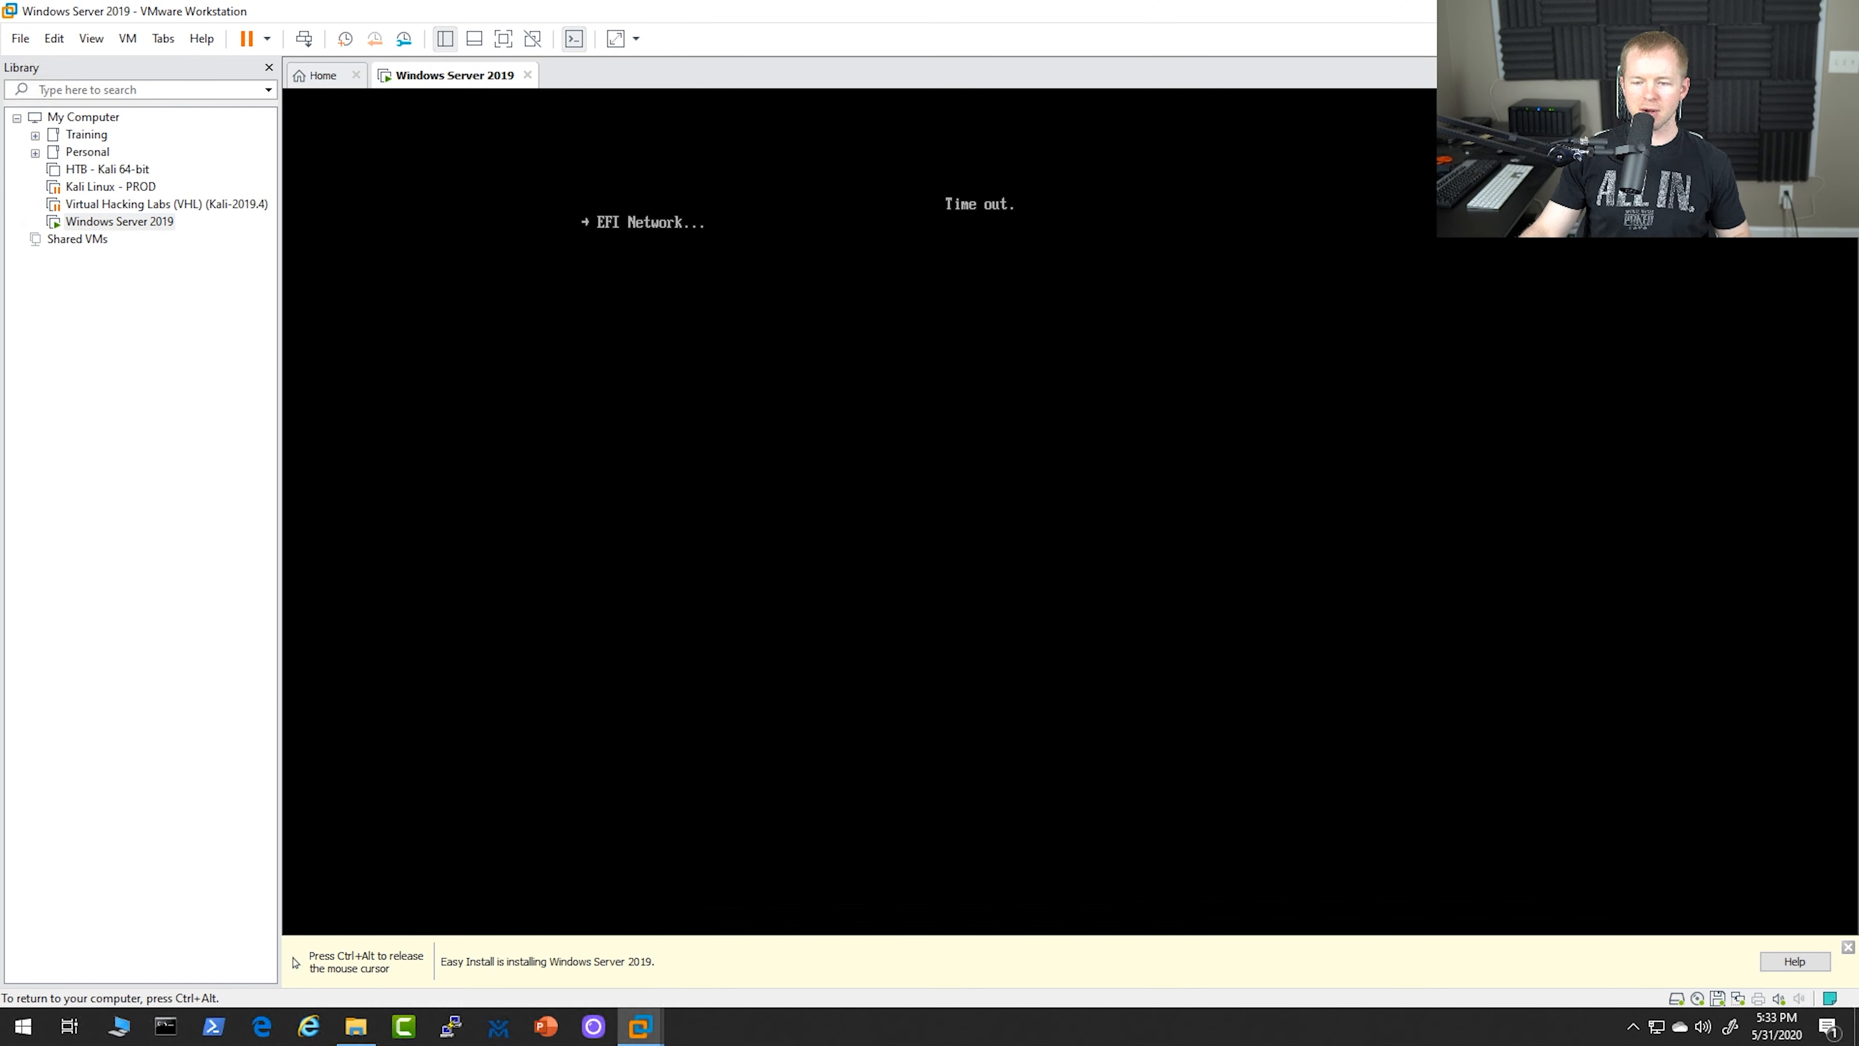
Release the cursor from the Windows Server 2019 virtual machine and shut down its guest operating system
key(ctrl+alt)
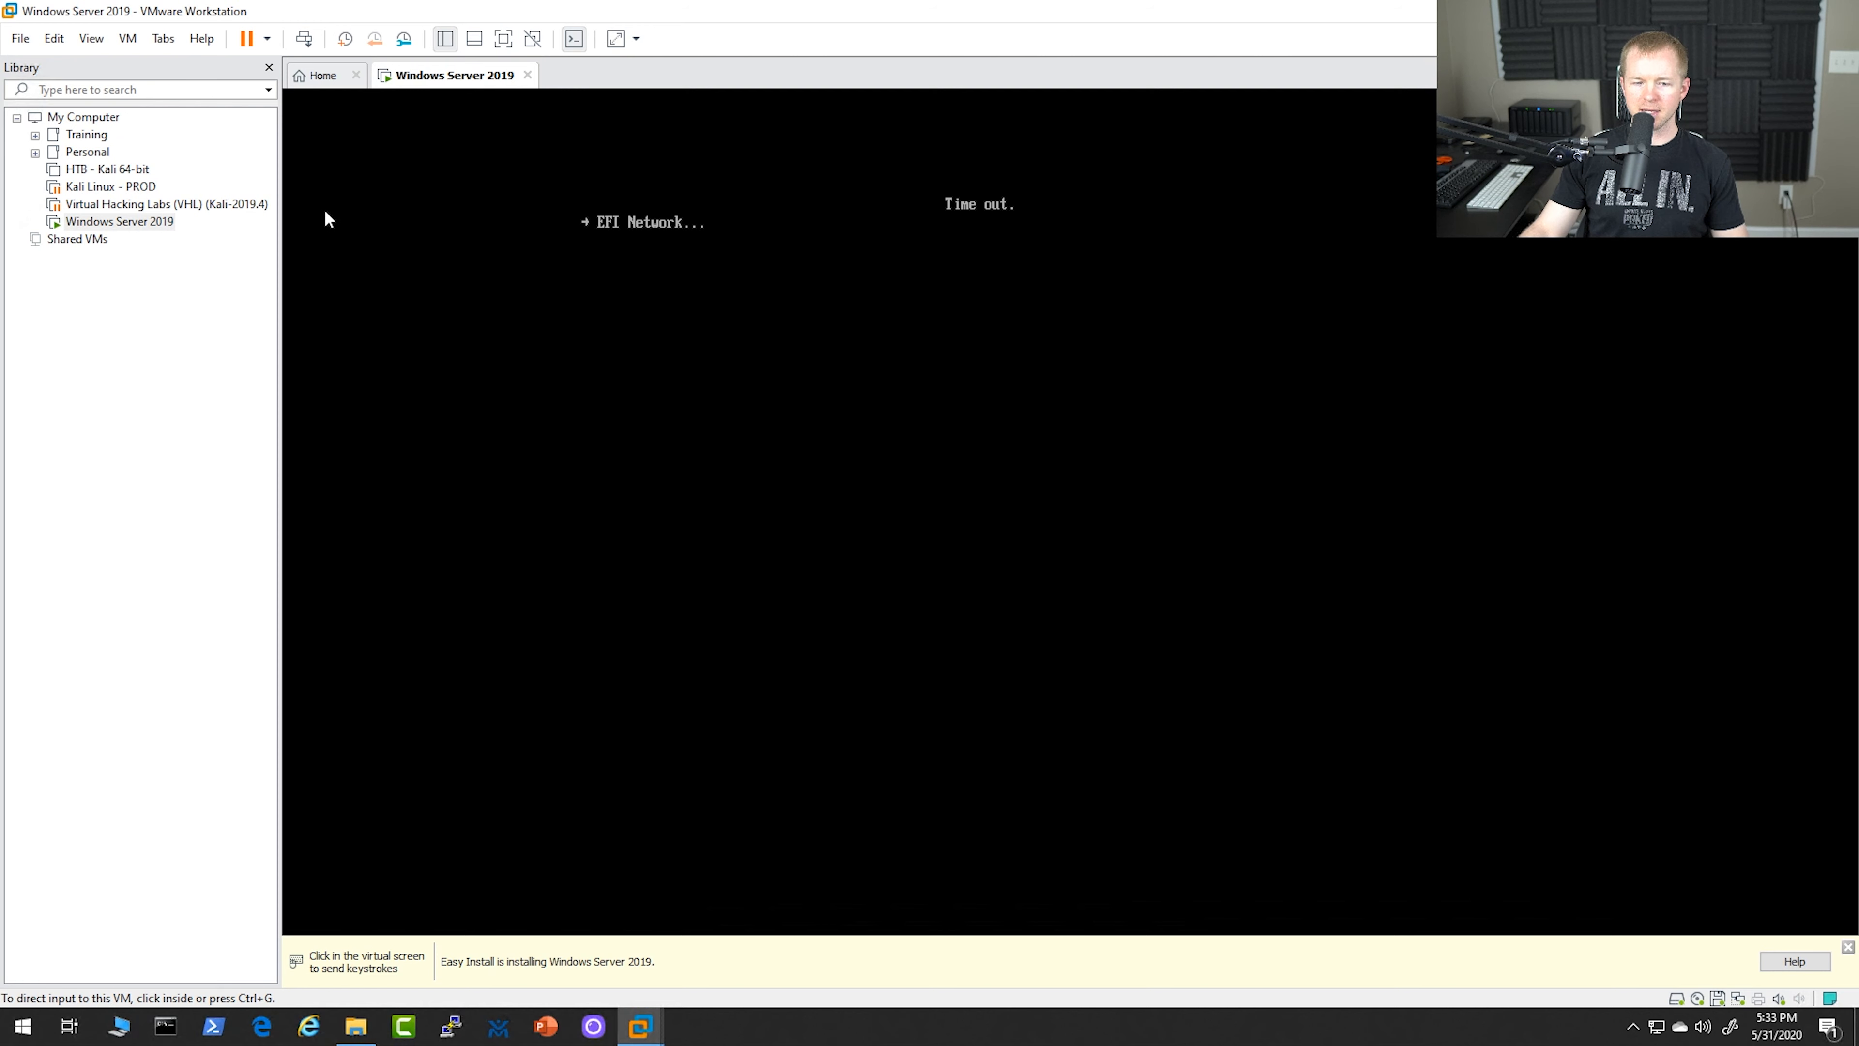
right_click(139, 221)
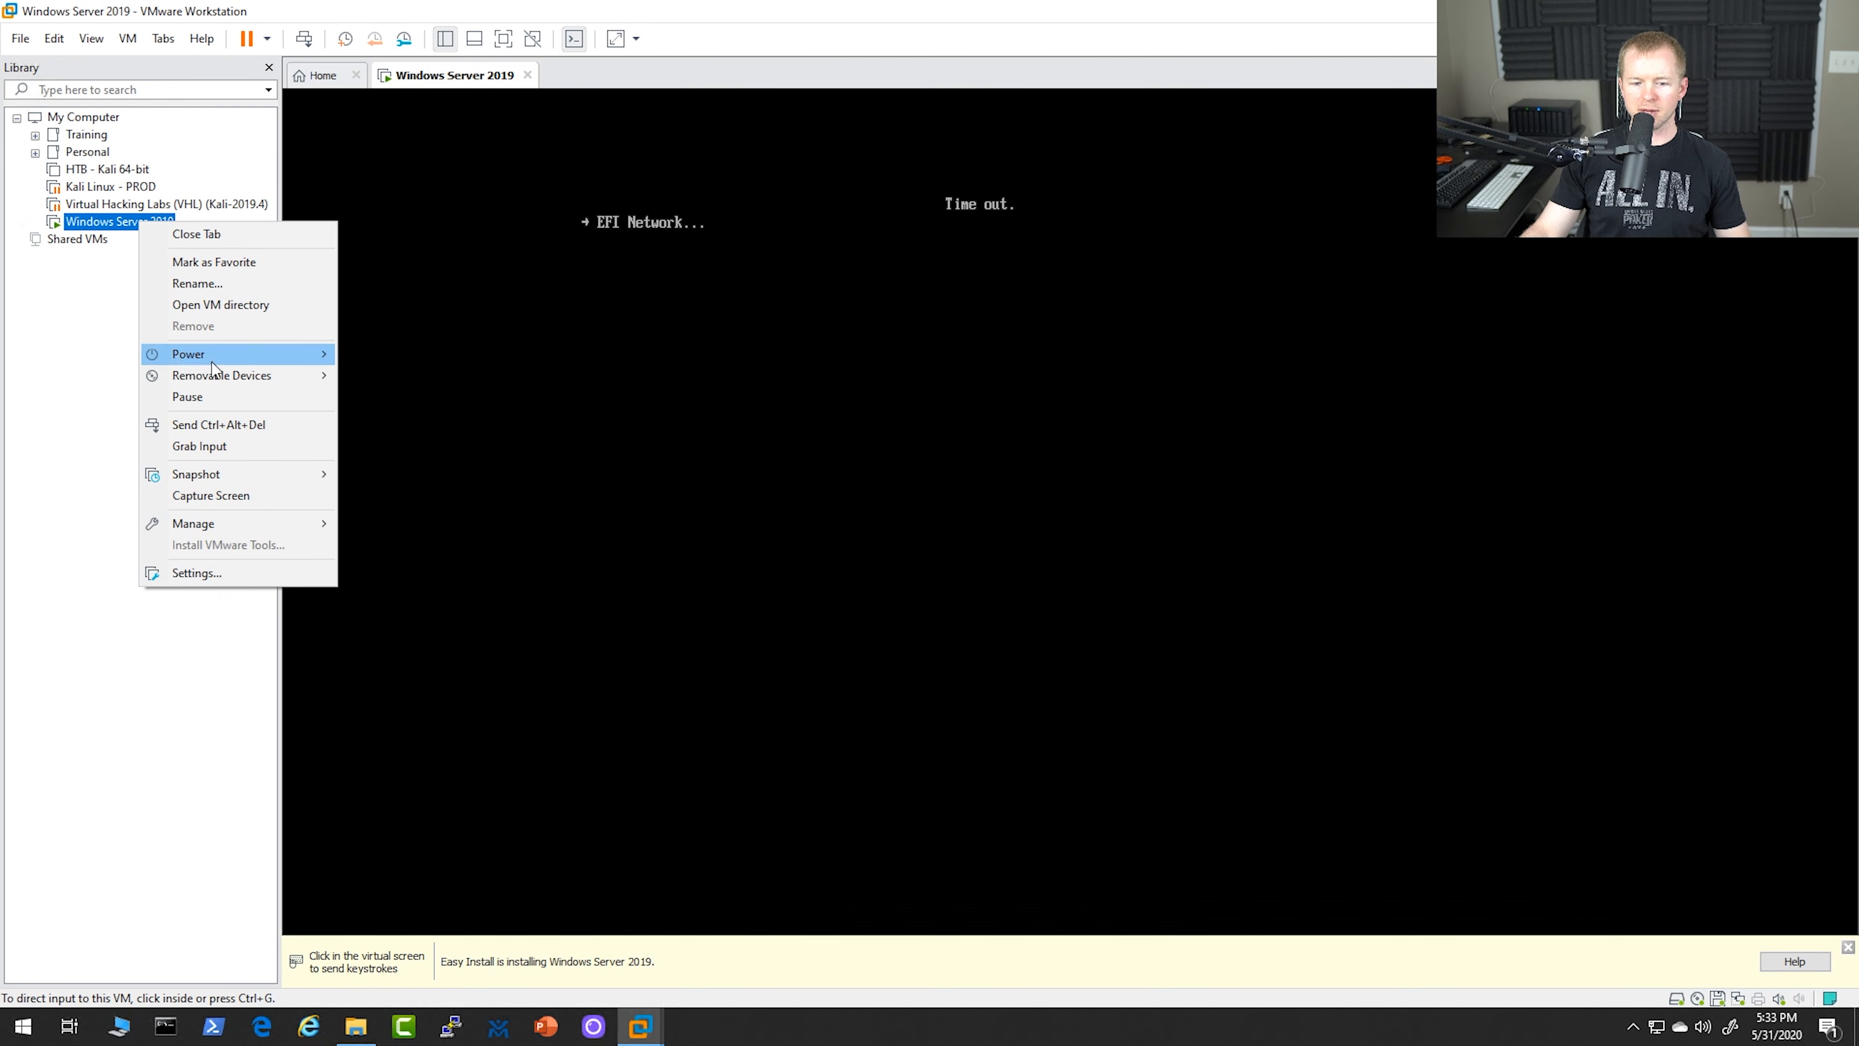
mouse_move(297, 355)
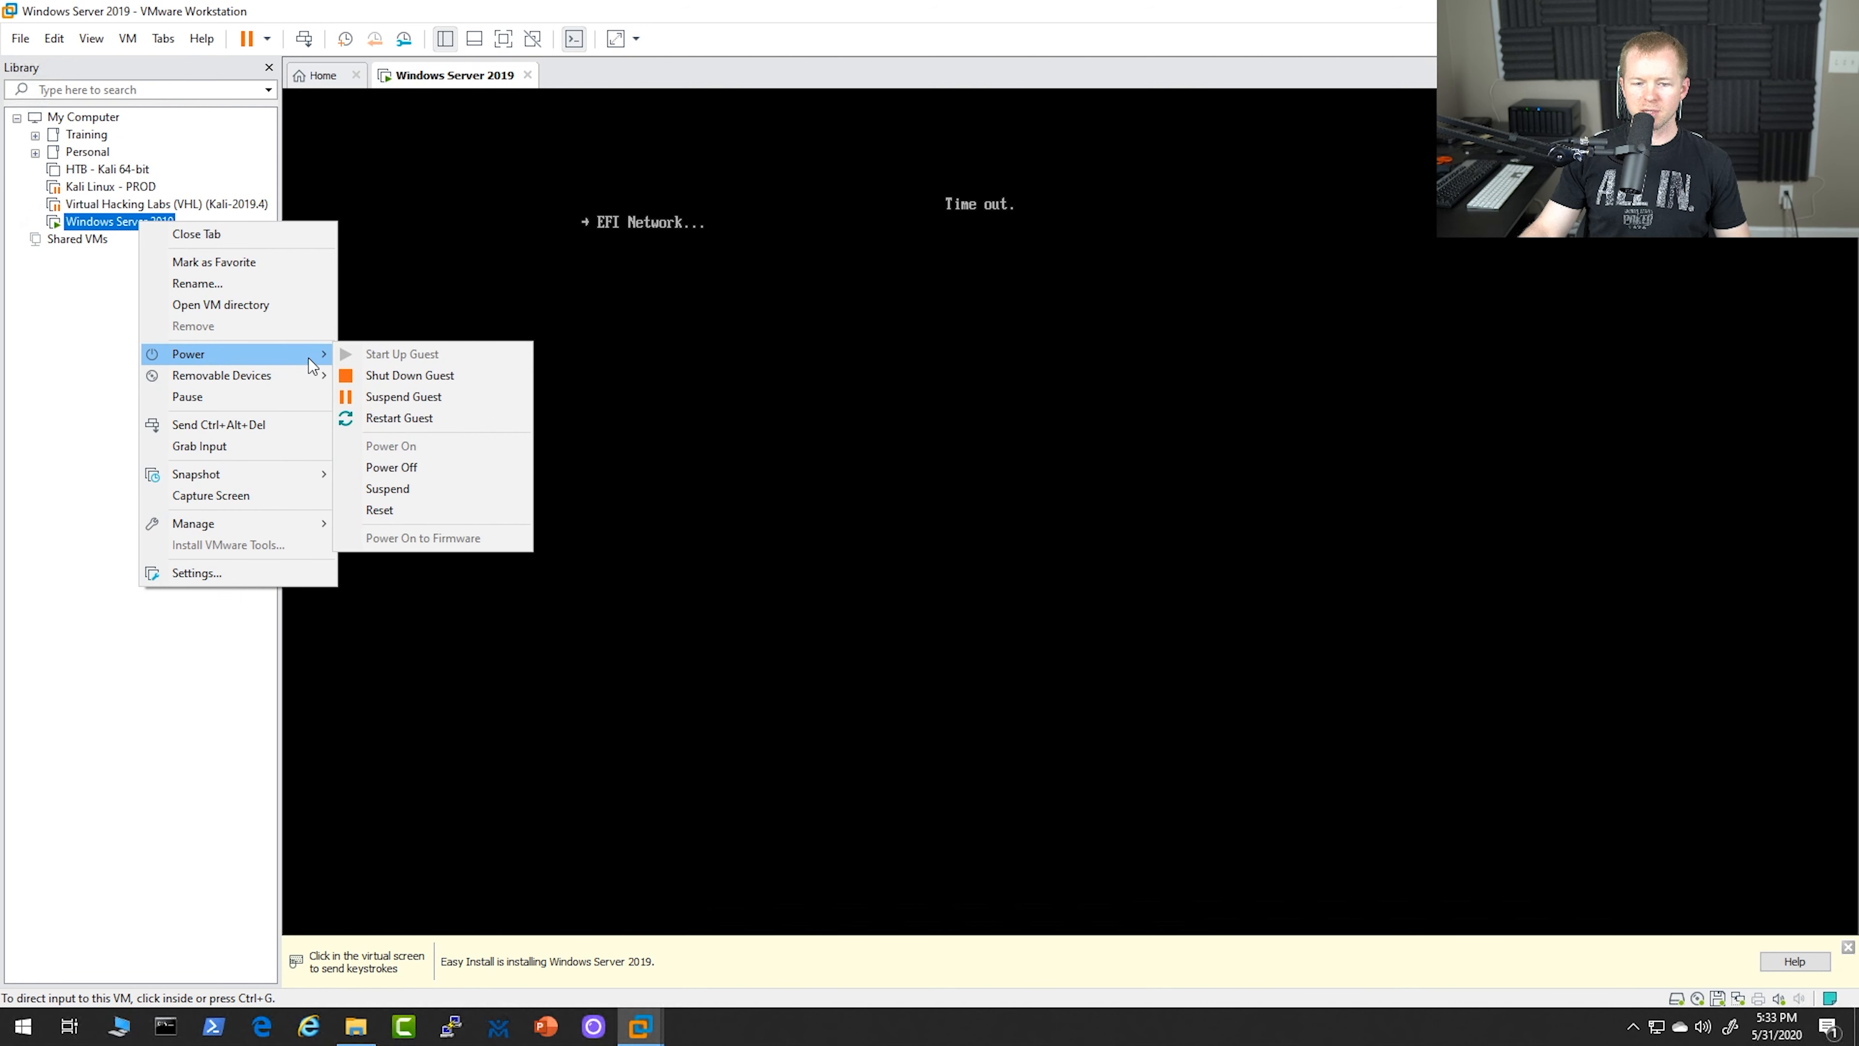
click(409, 375)
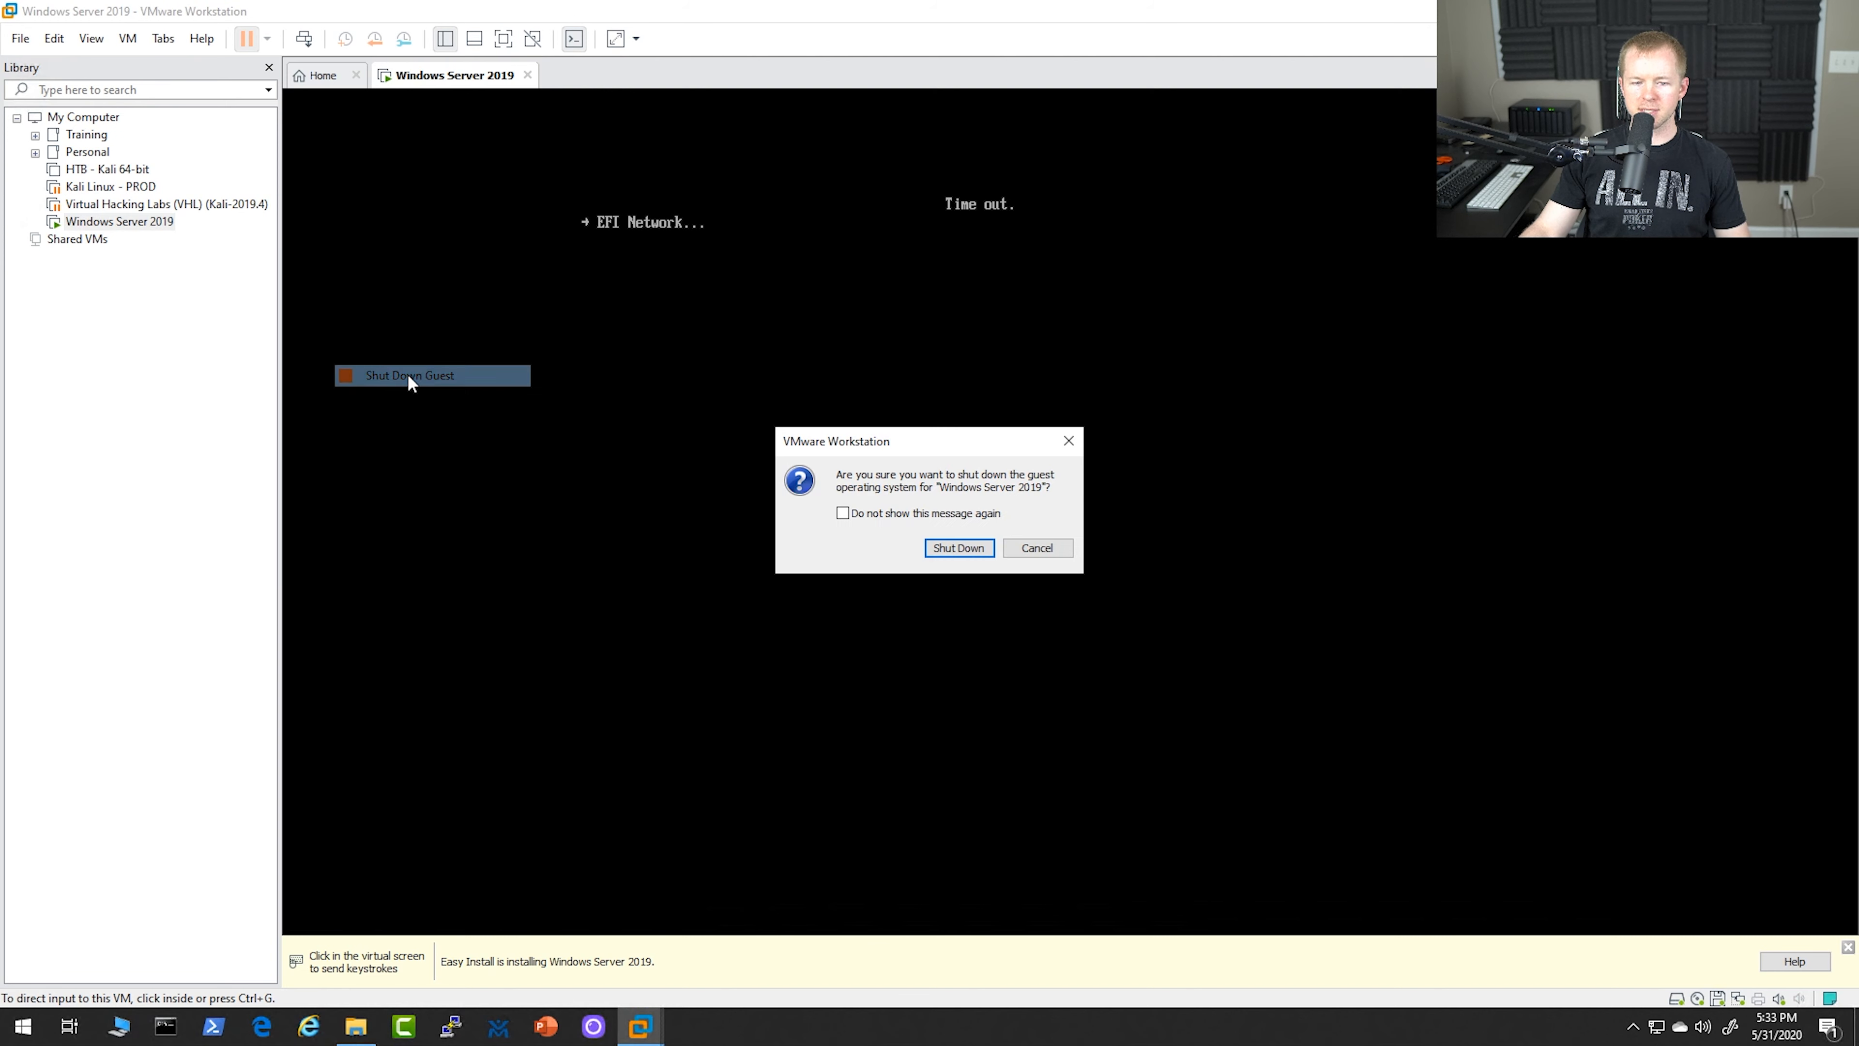
click(959, 550)
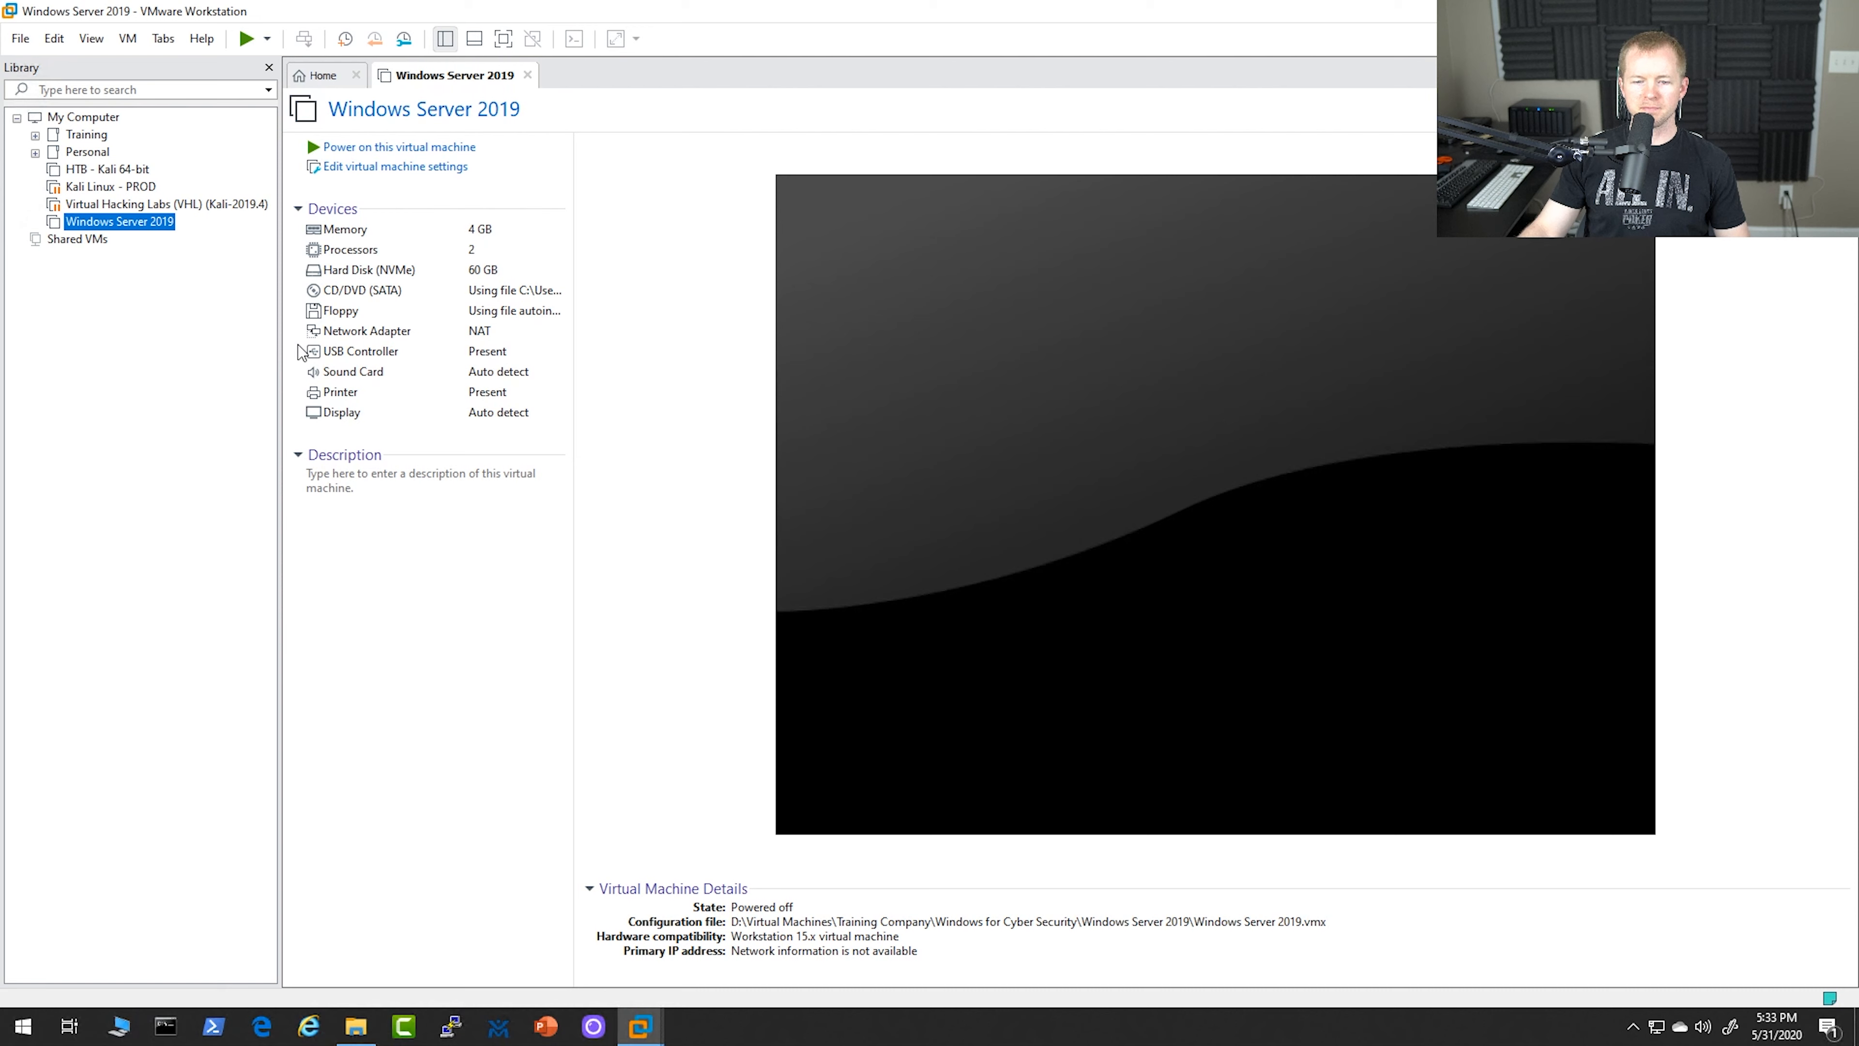
Disable connecting the floppy drive at power on in the Windows Server 2019 virtual machine's settings
click(379, 170)
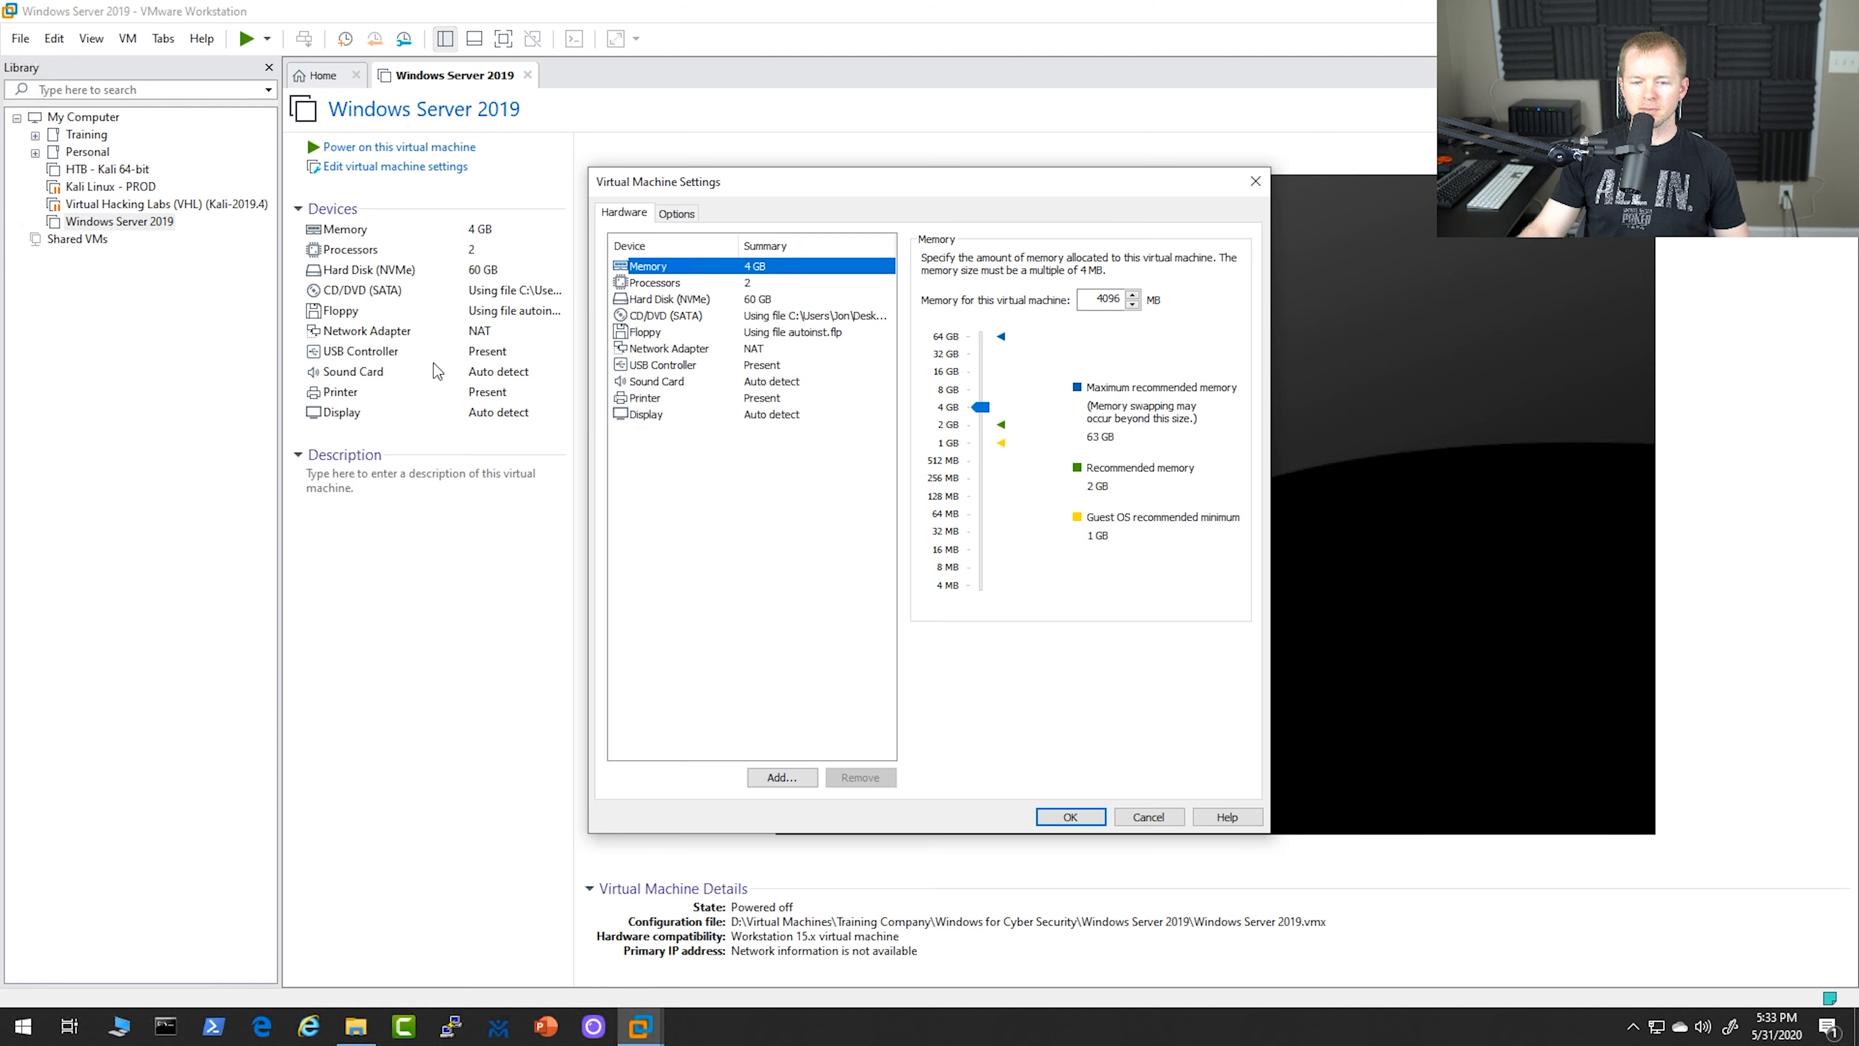
click(700, 331)
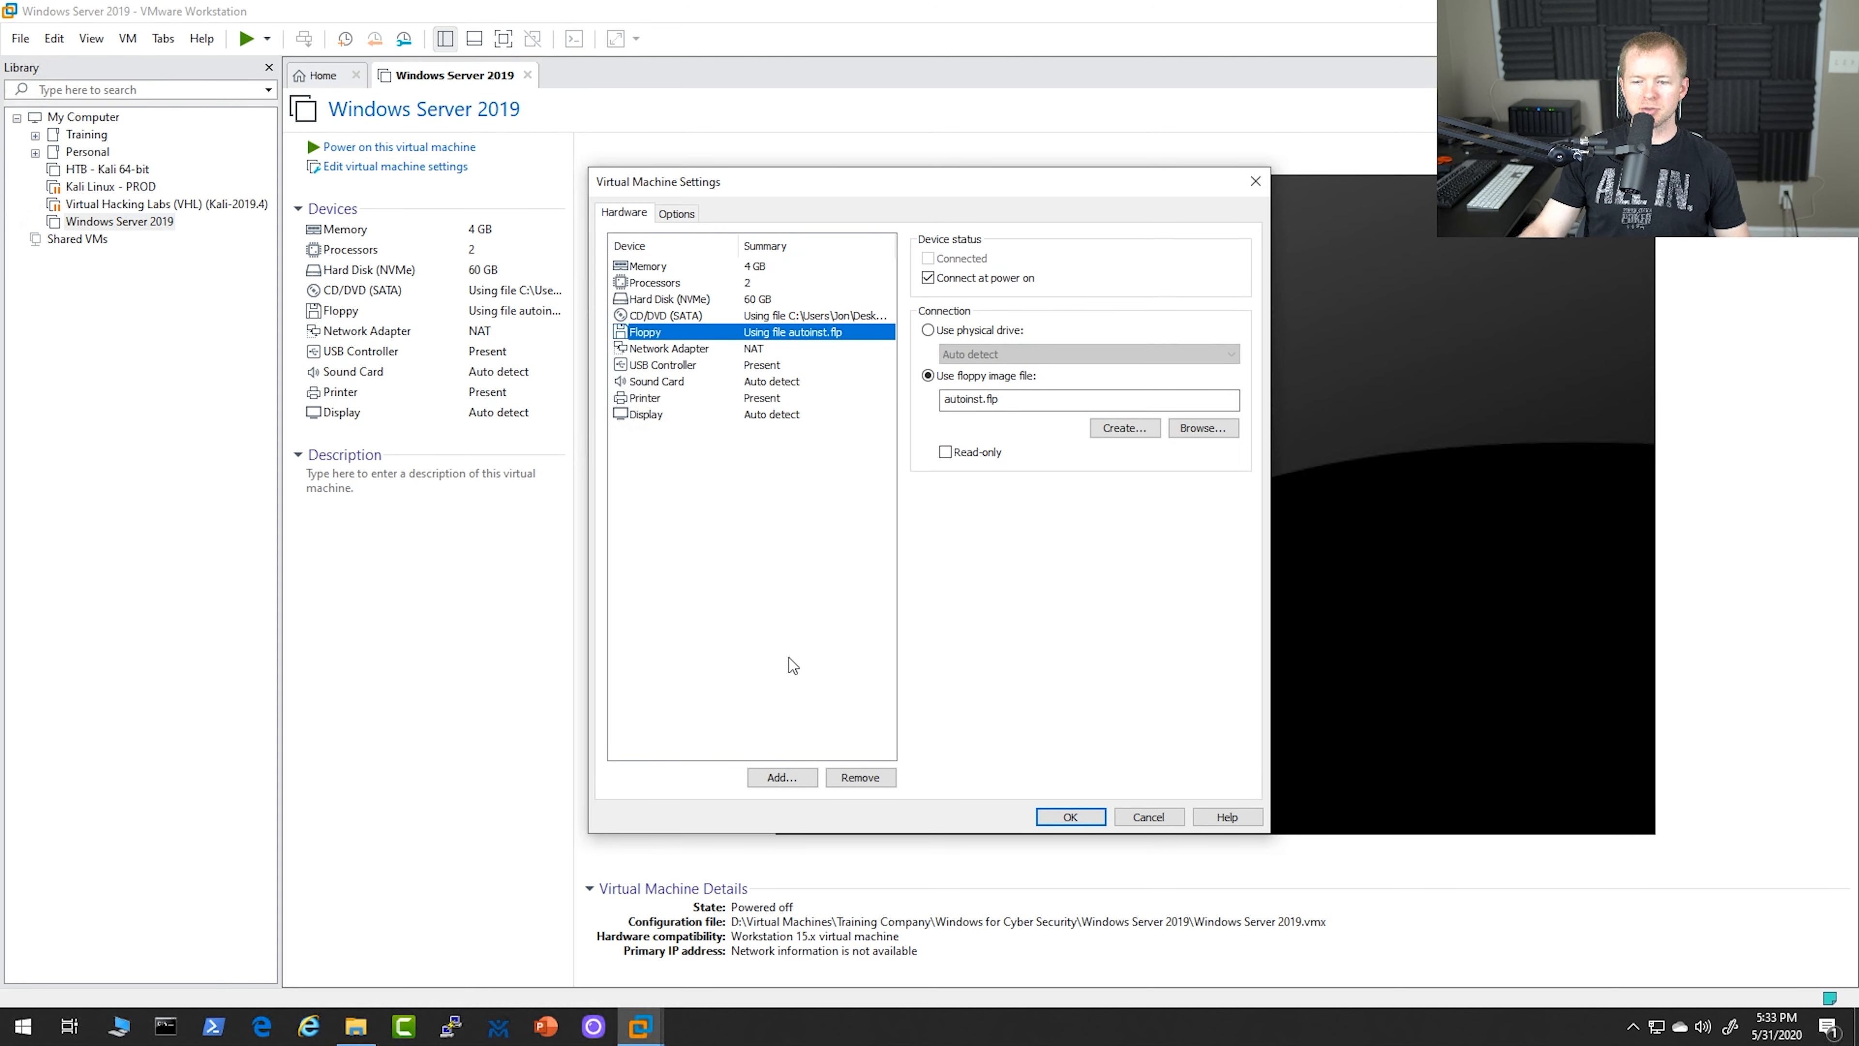
click(986, 283)
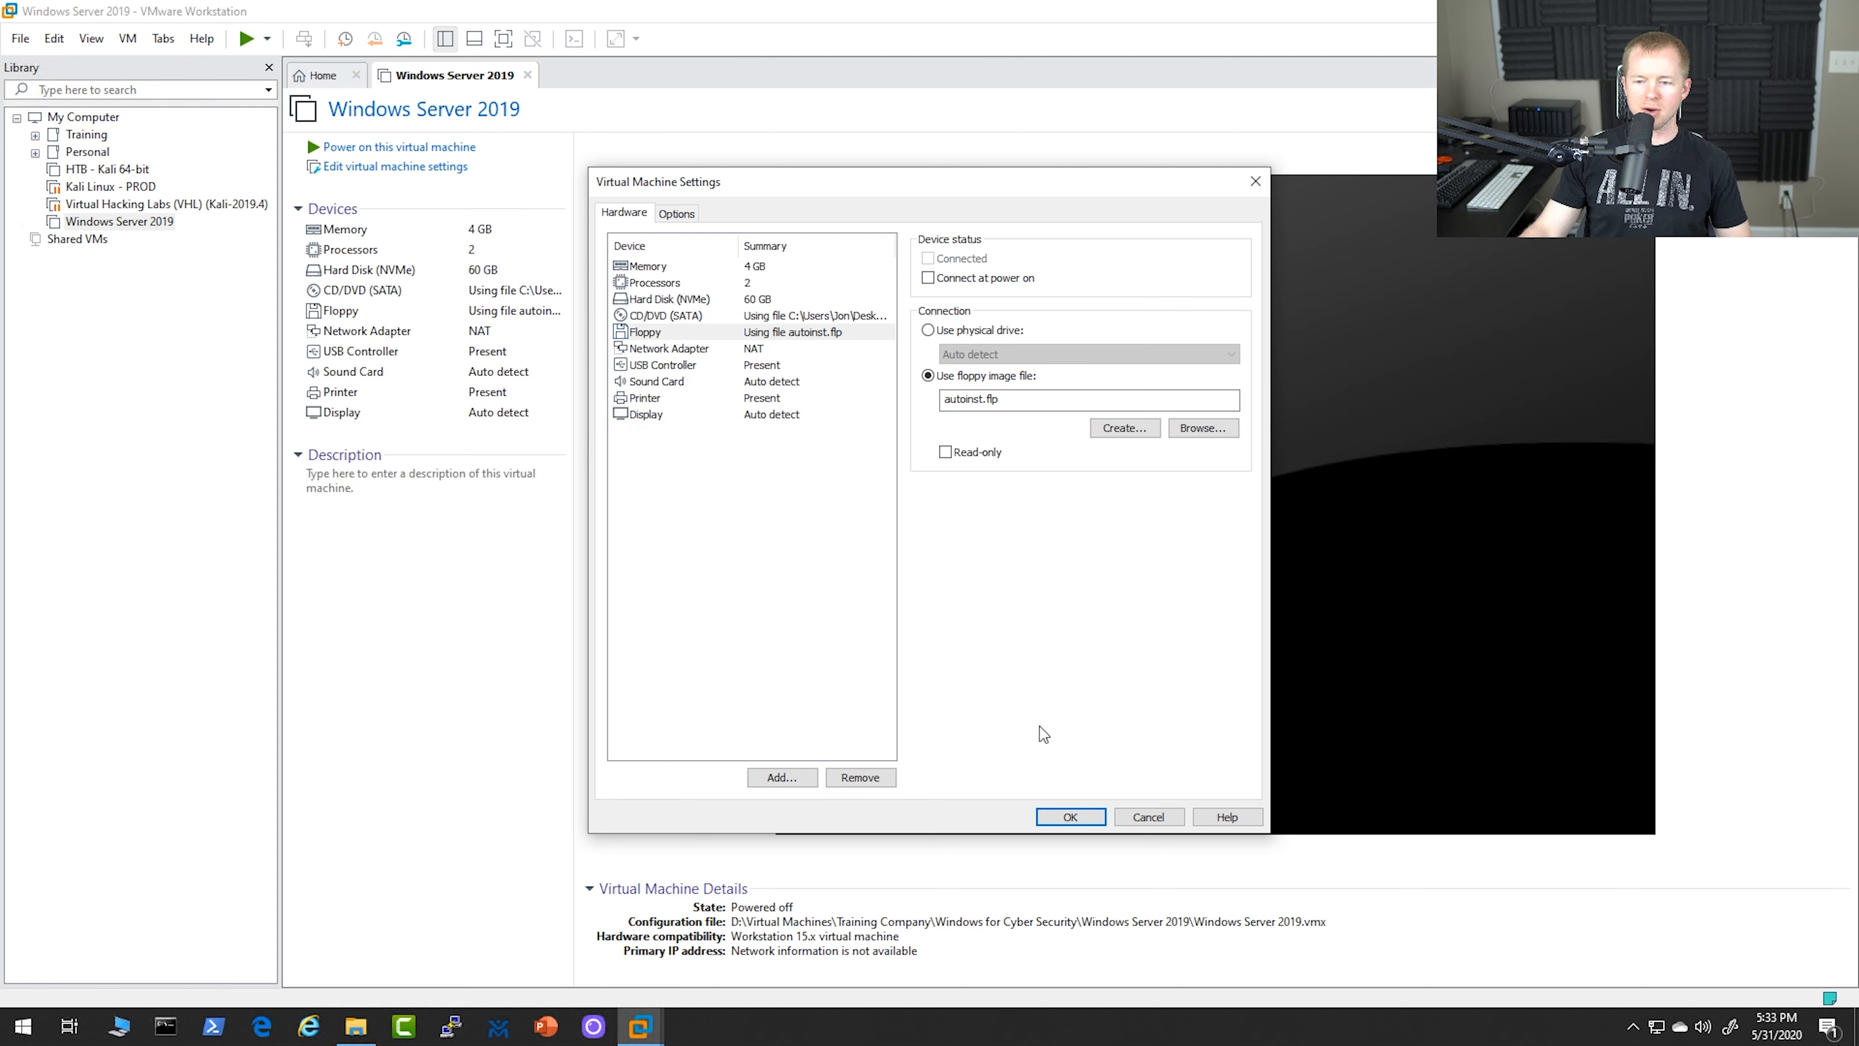
click(1072, 818)
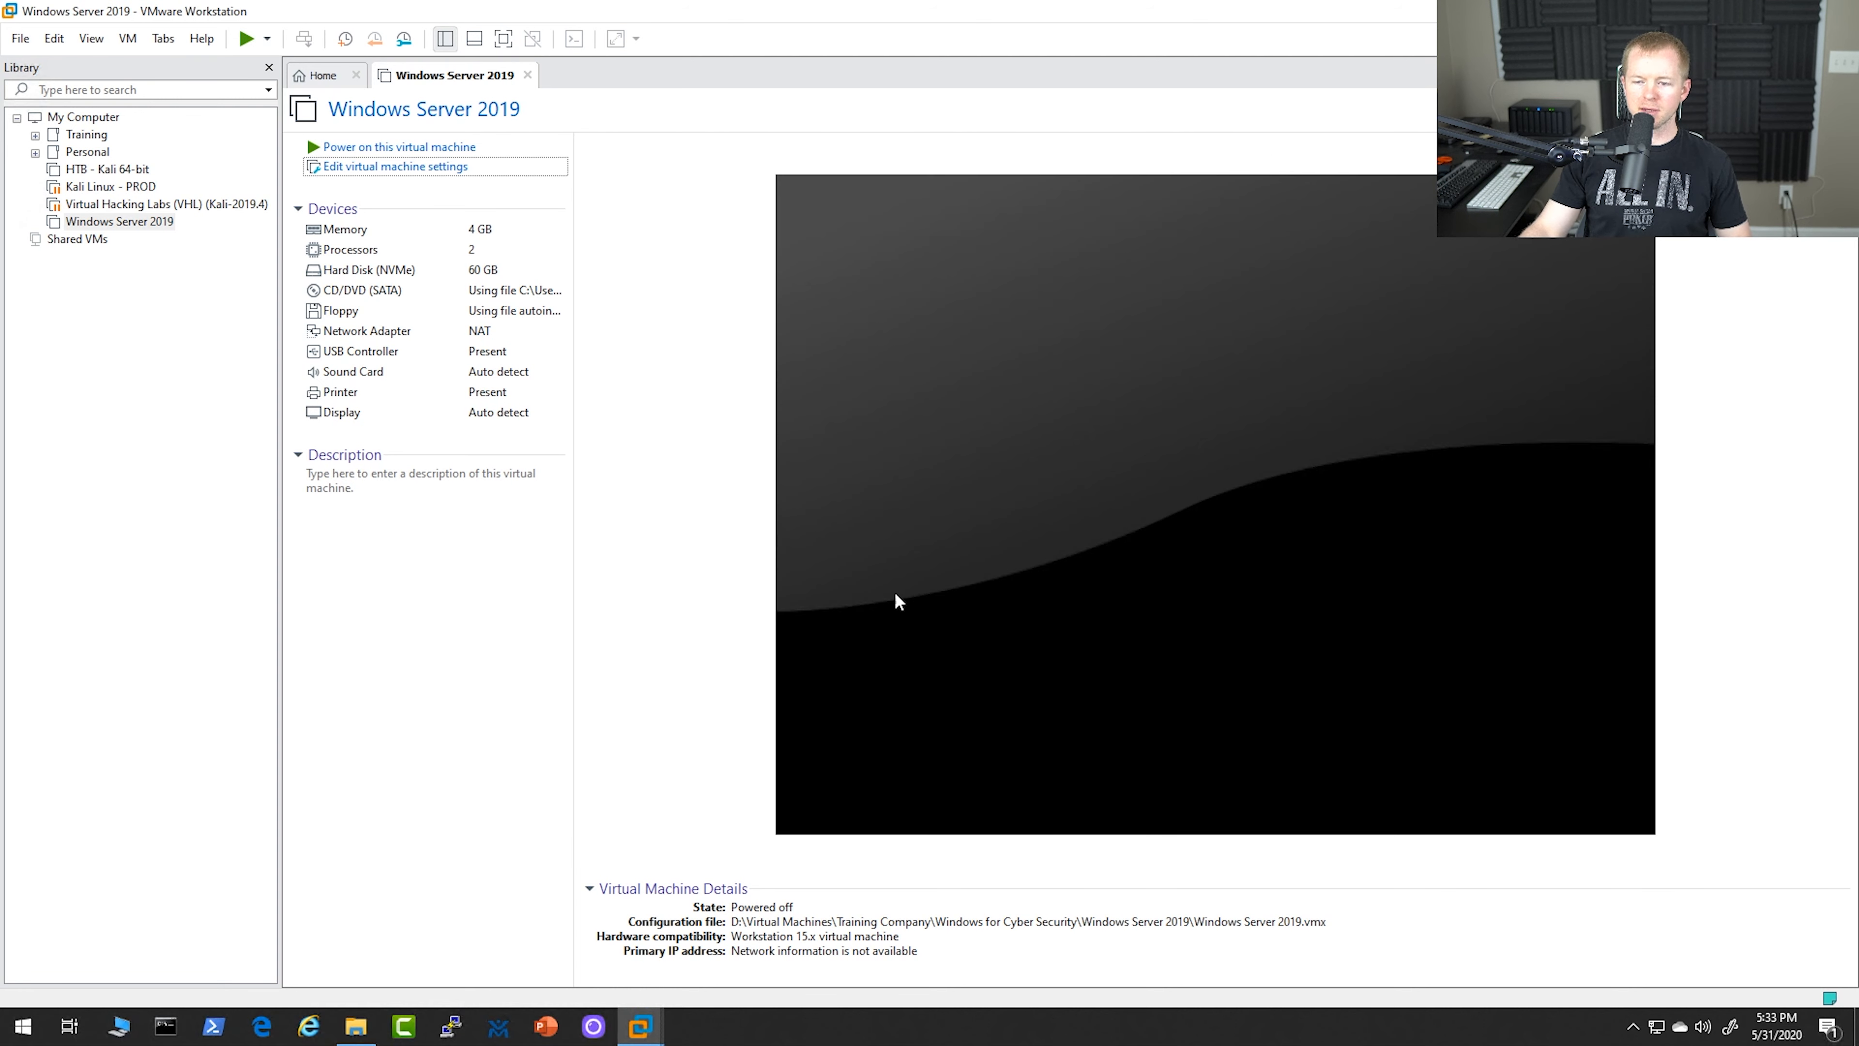
Power on the Windows Server 2019 virtual machine and boot it from the CD or DVD
click(381, 146)
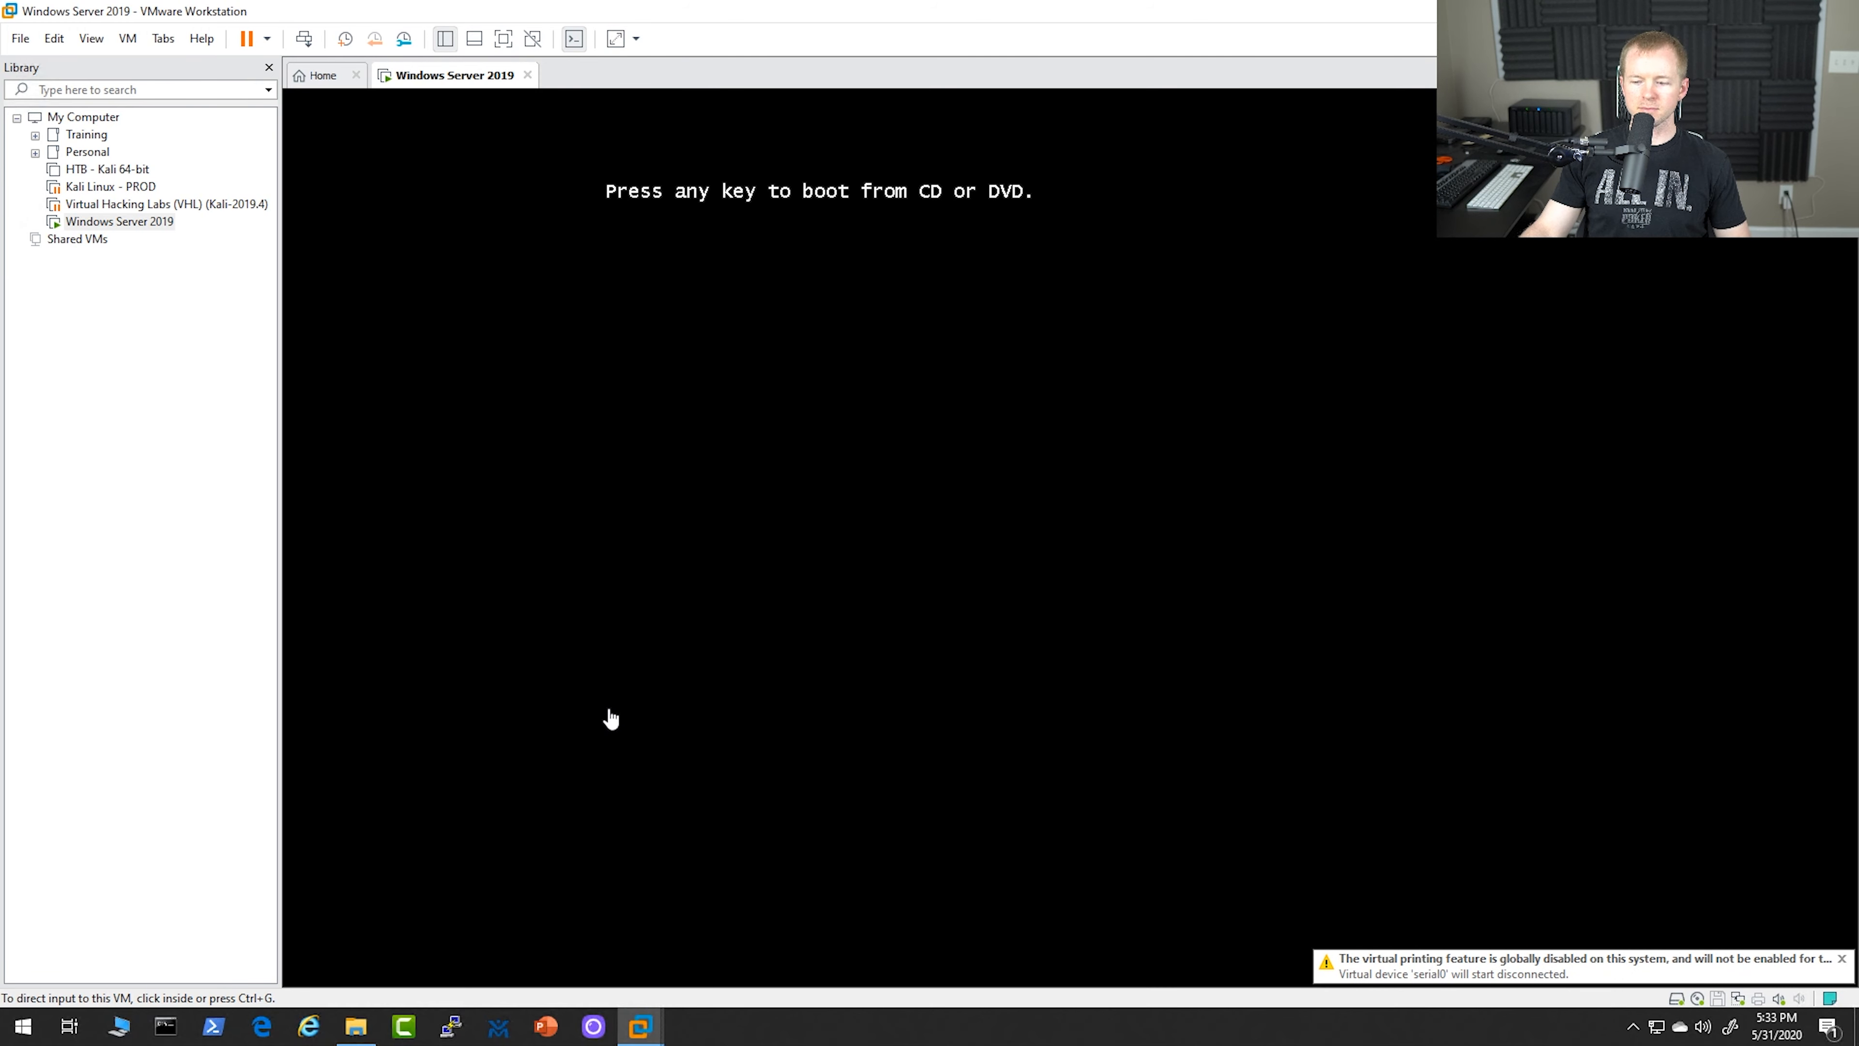
key(Return)
key(Return)
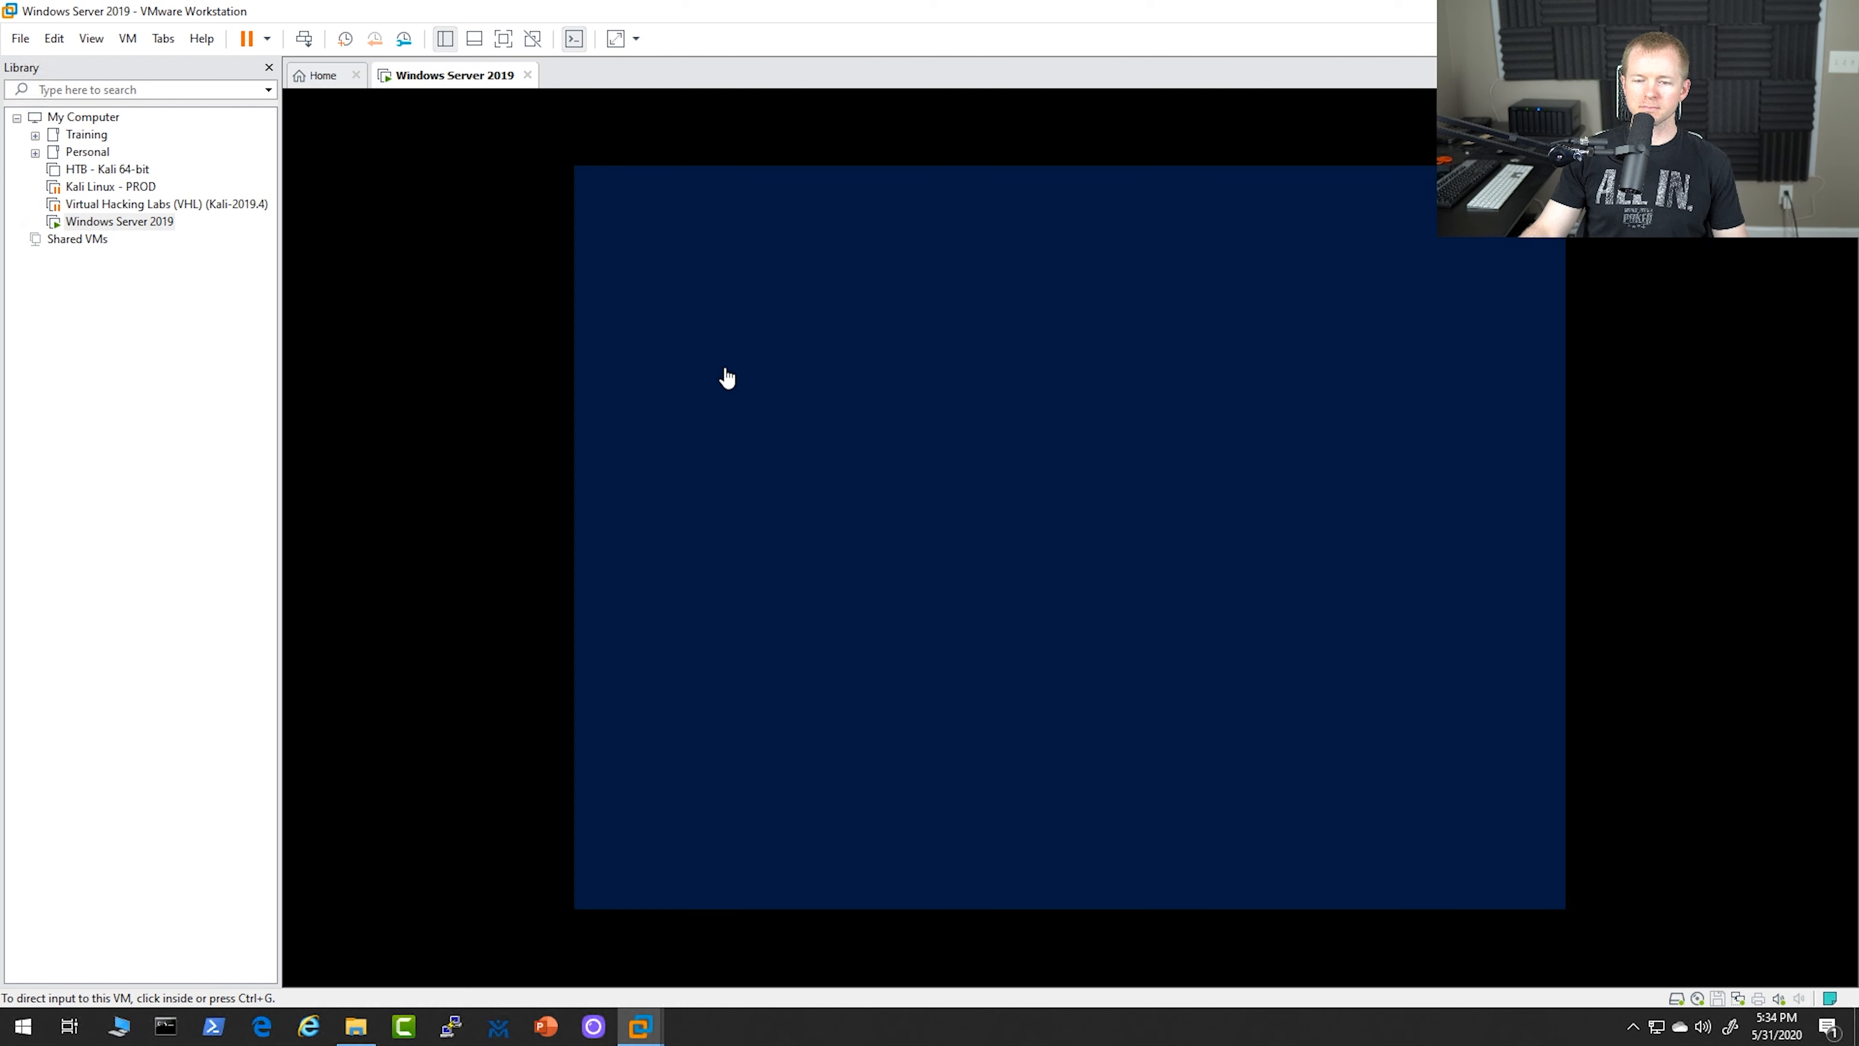
Show the virtual machine in full screen and start the installation with English (United States) and the US keyboard
click(505, 40)
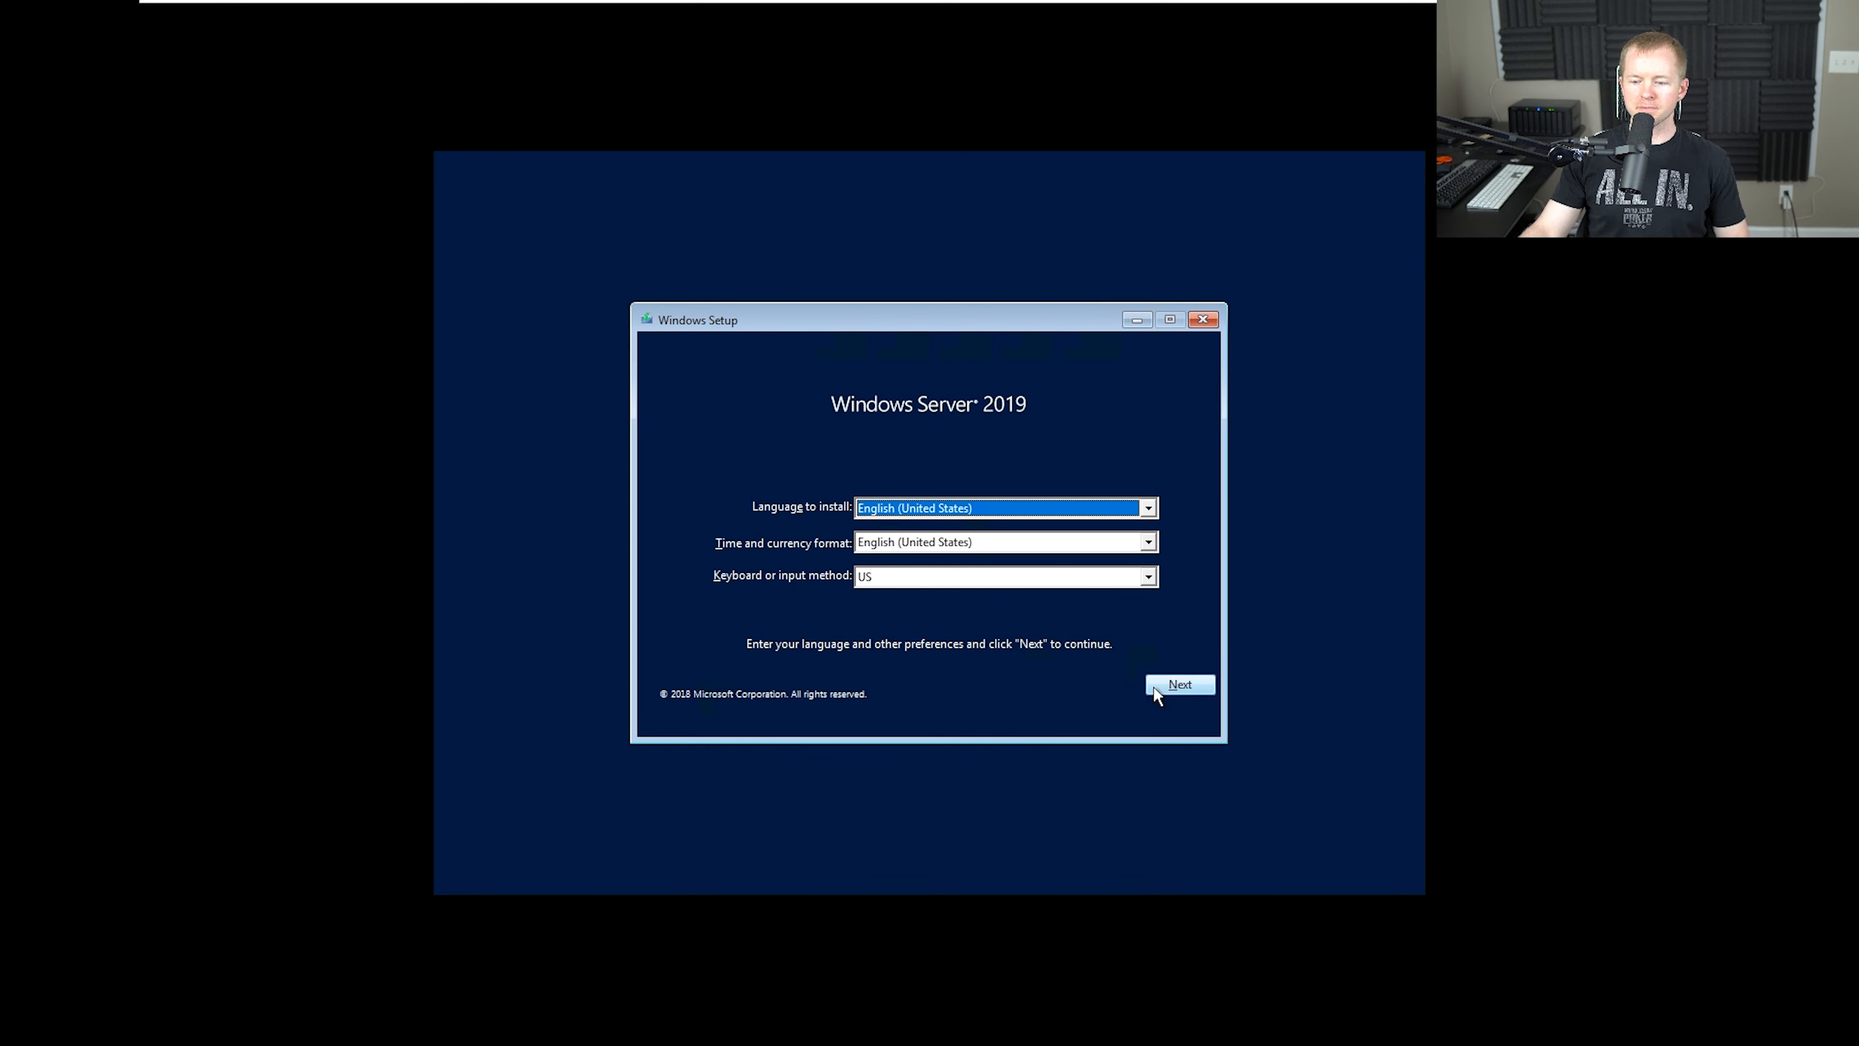
click(1178, 688)
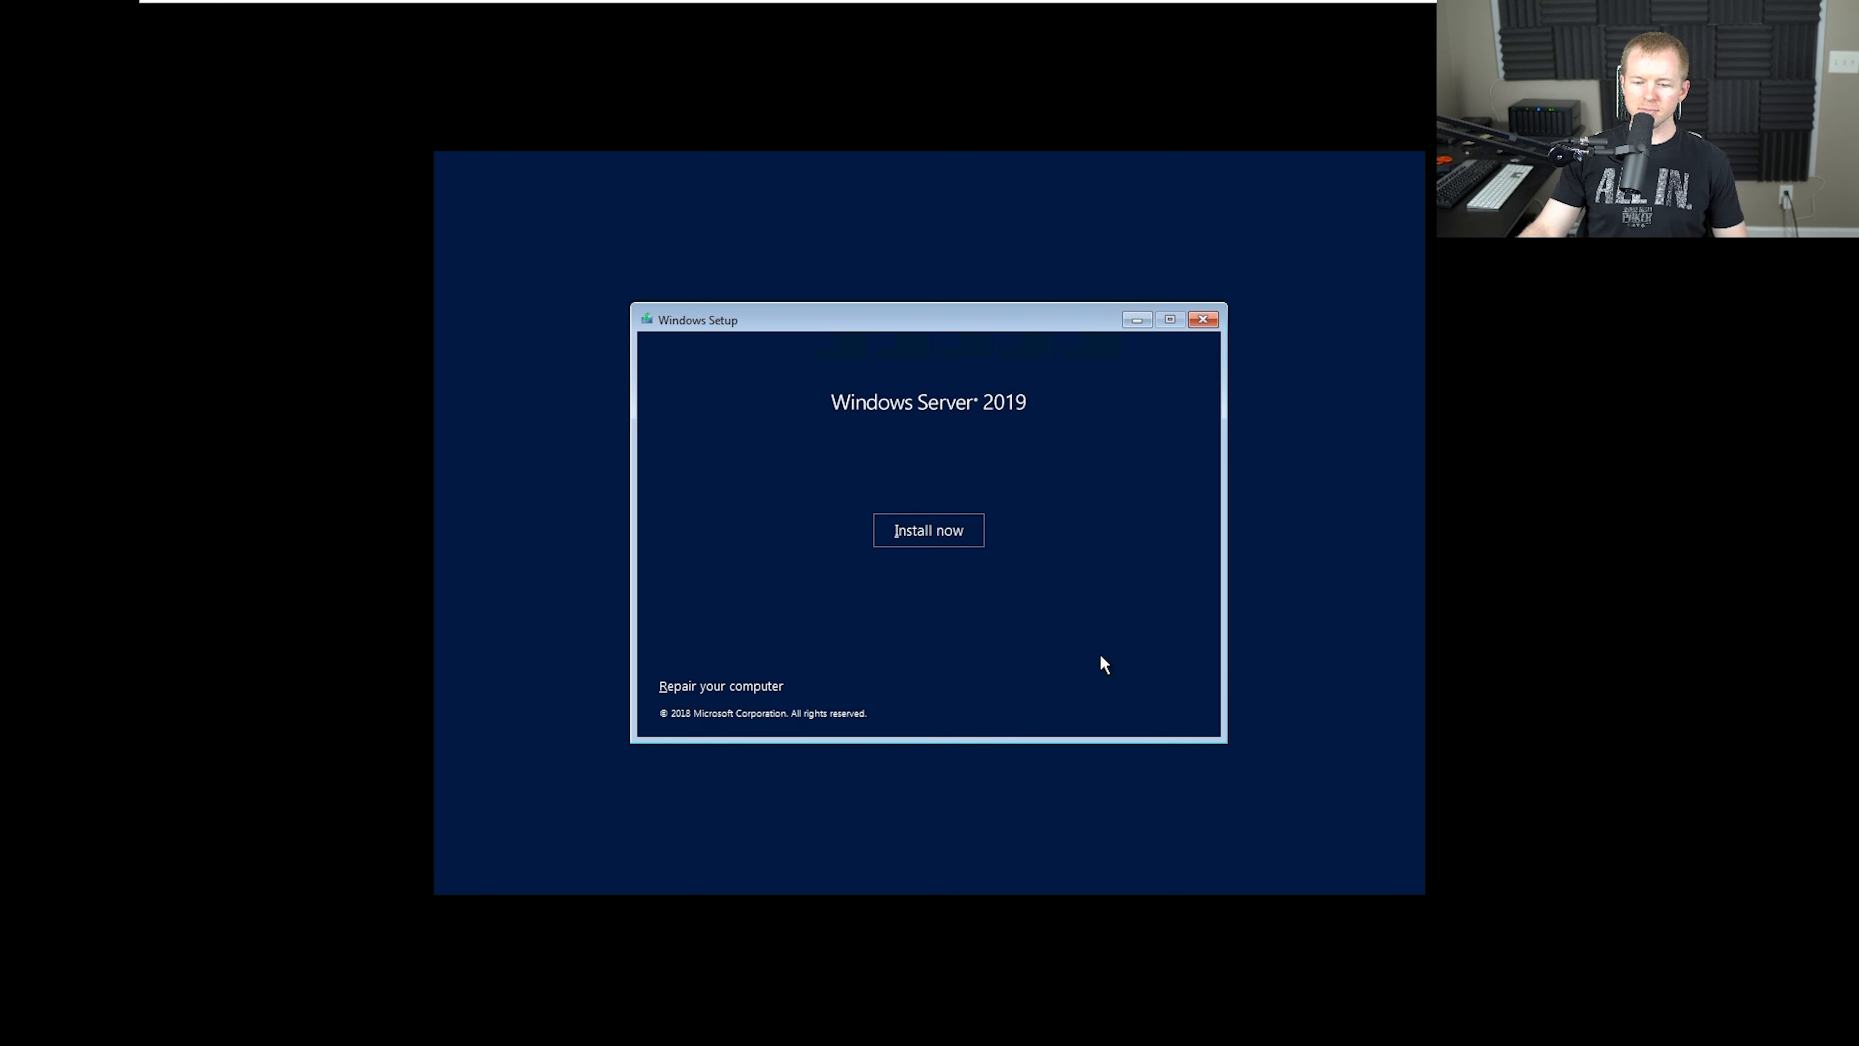
click(929, 525)
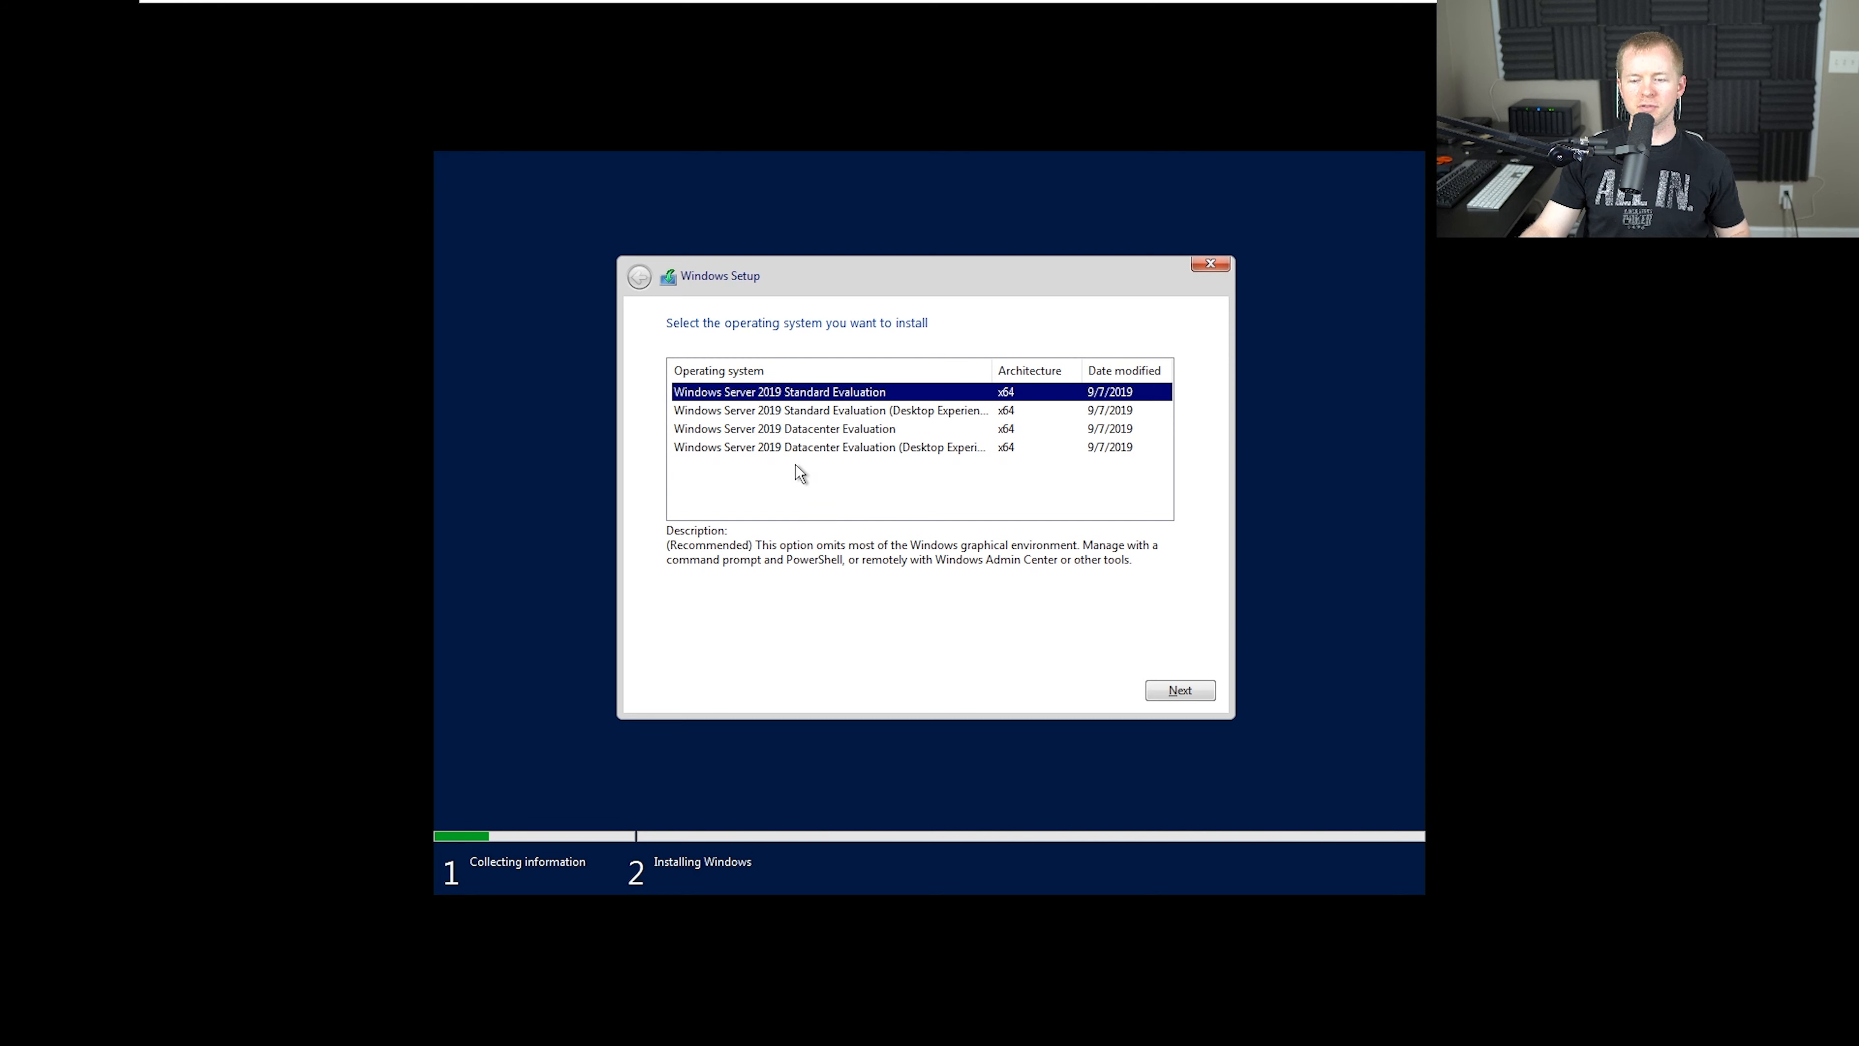
Choose the Windows Server 2019 Datacenter Evaluation (Desktop Experience) edition and accept the license terms
click(821, 449)
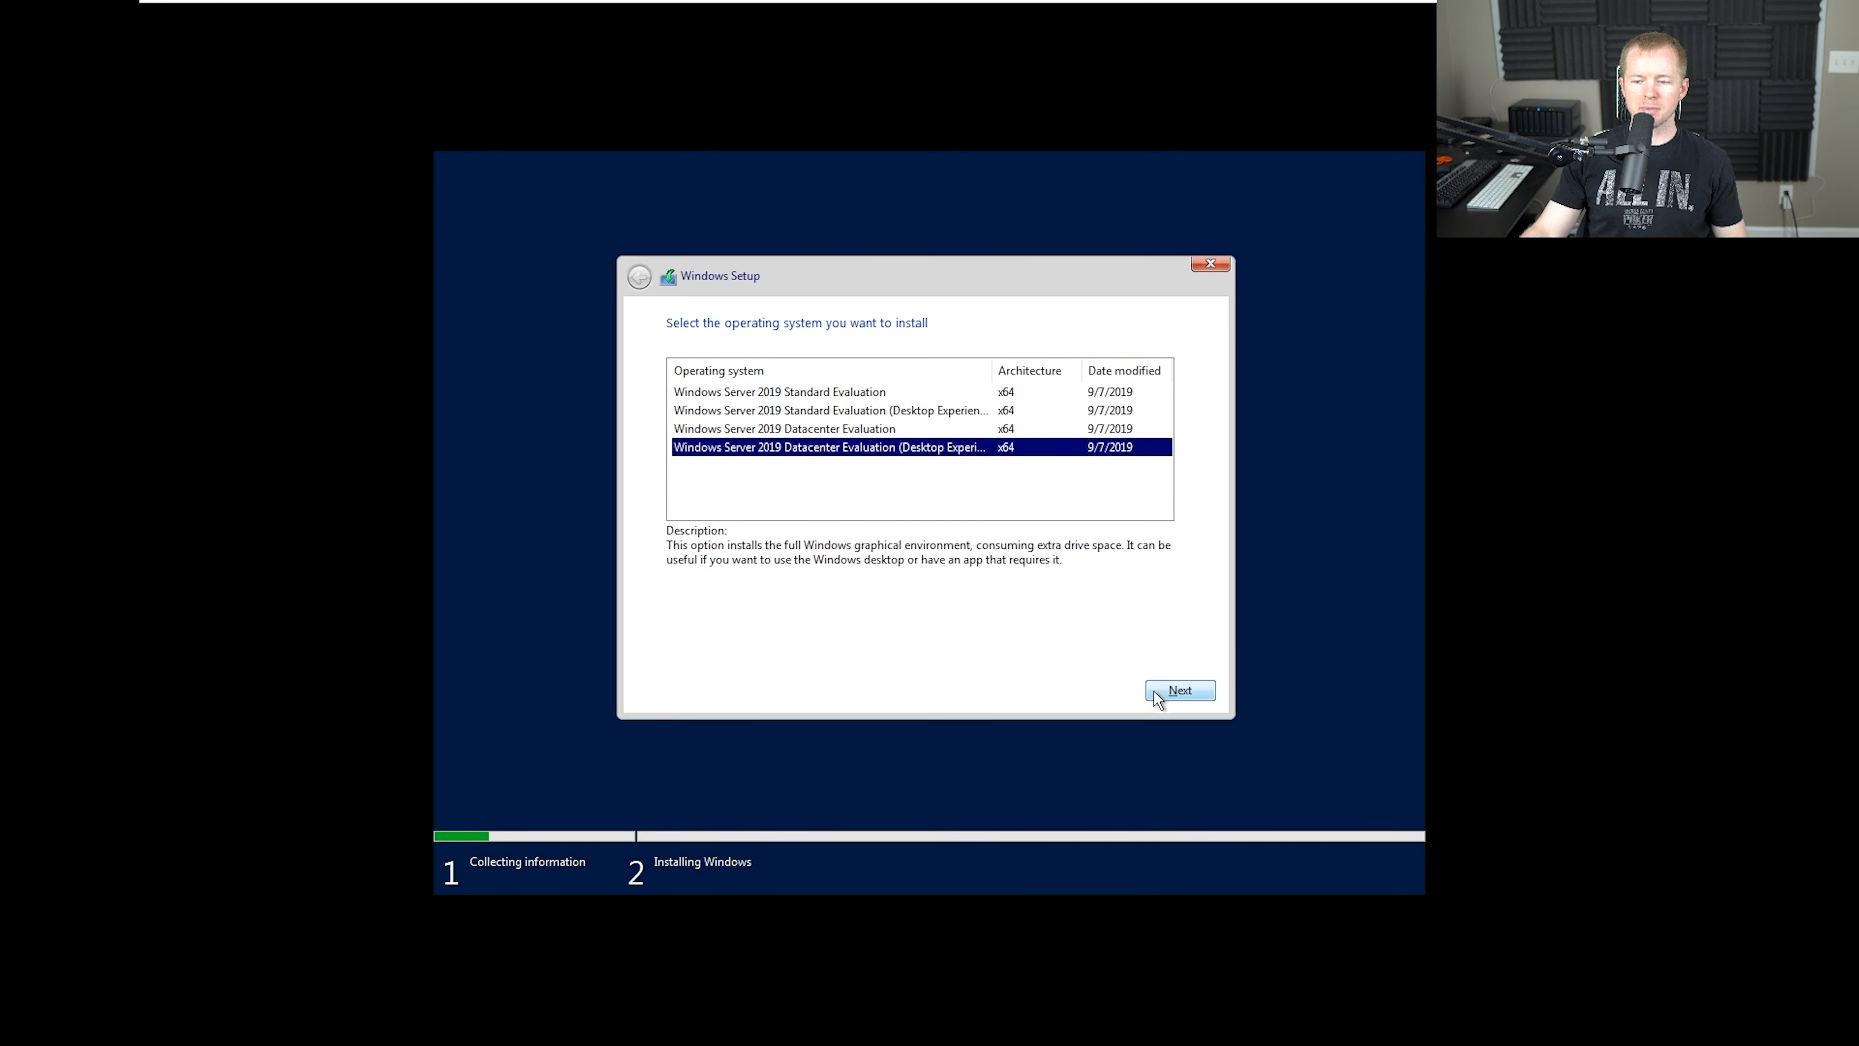
click(1181, 690)
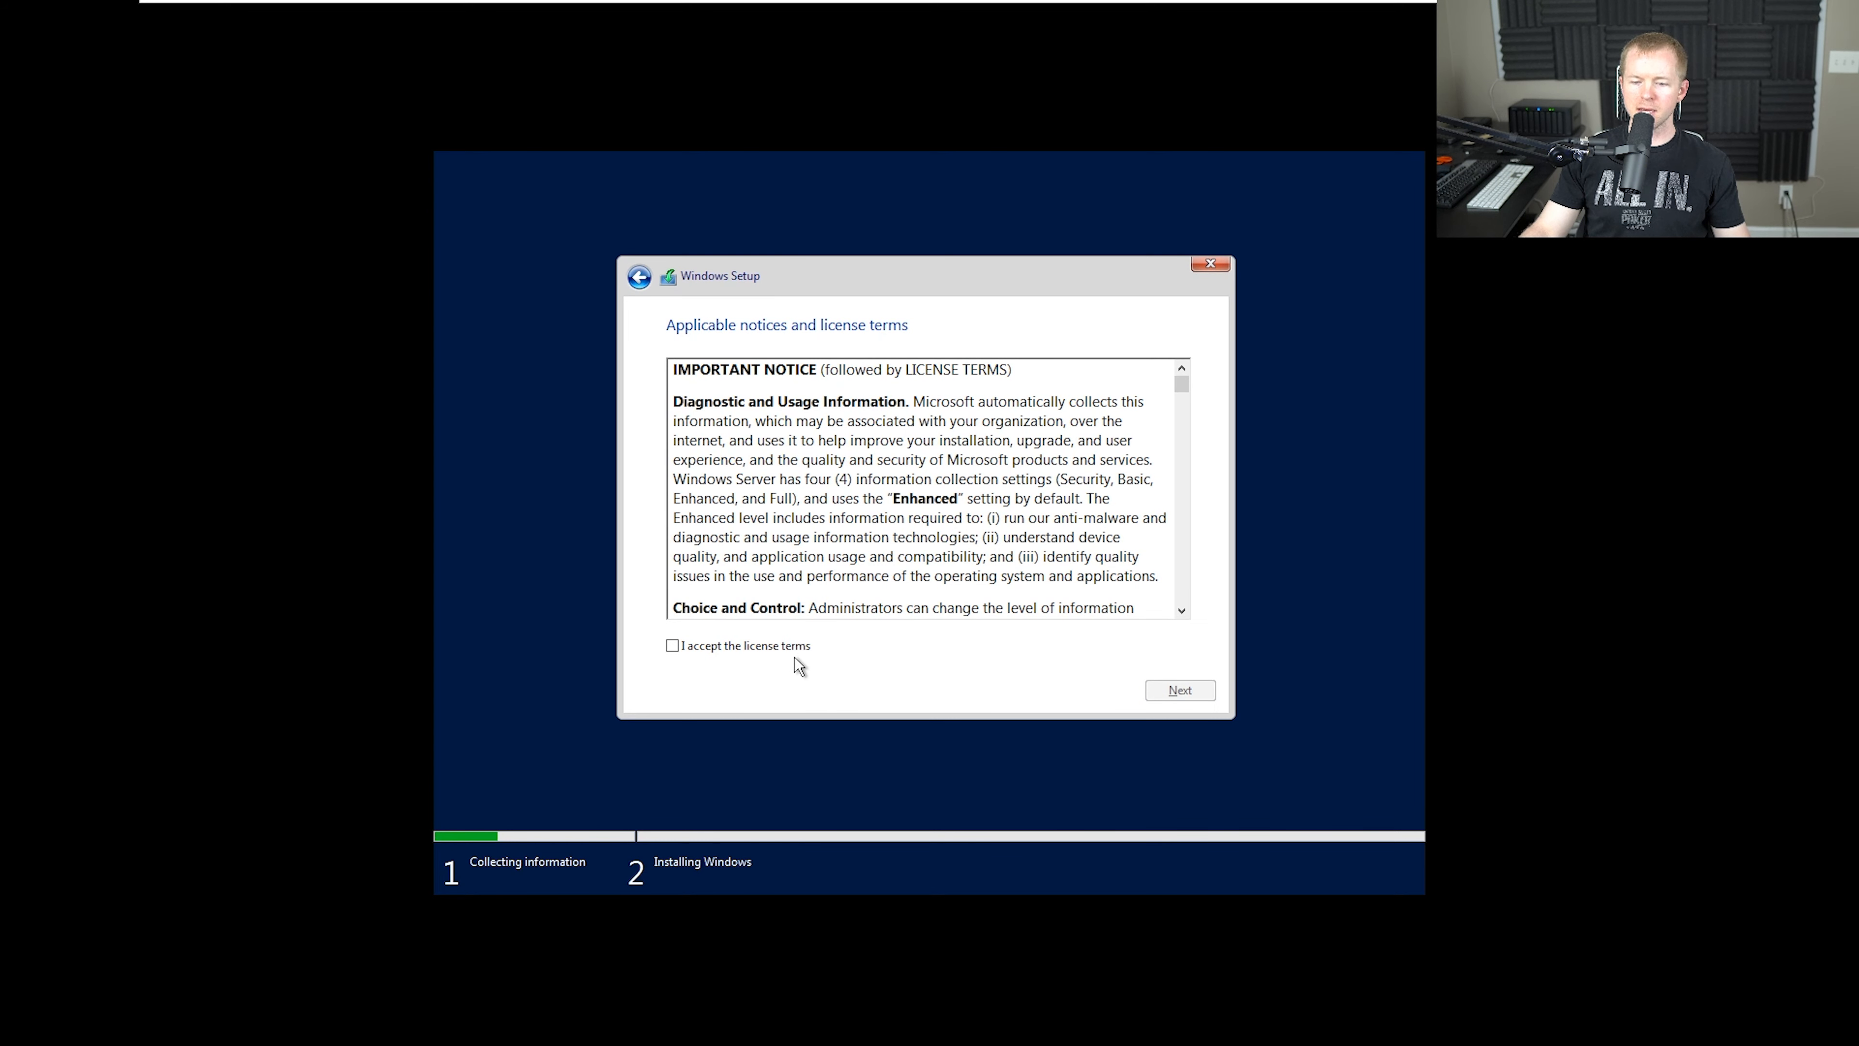
click(765, 647)
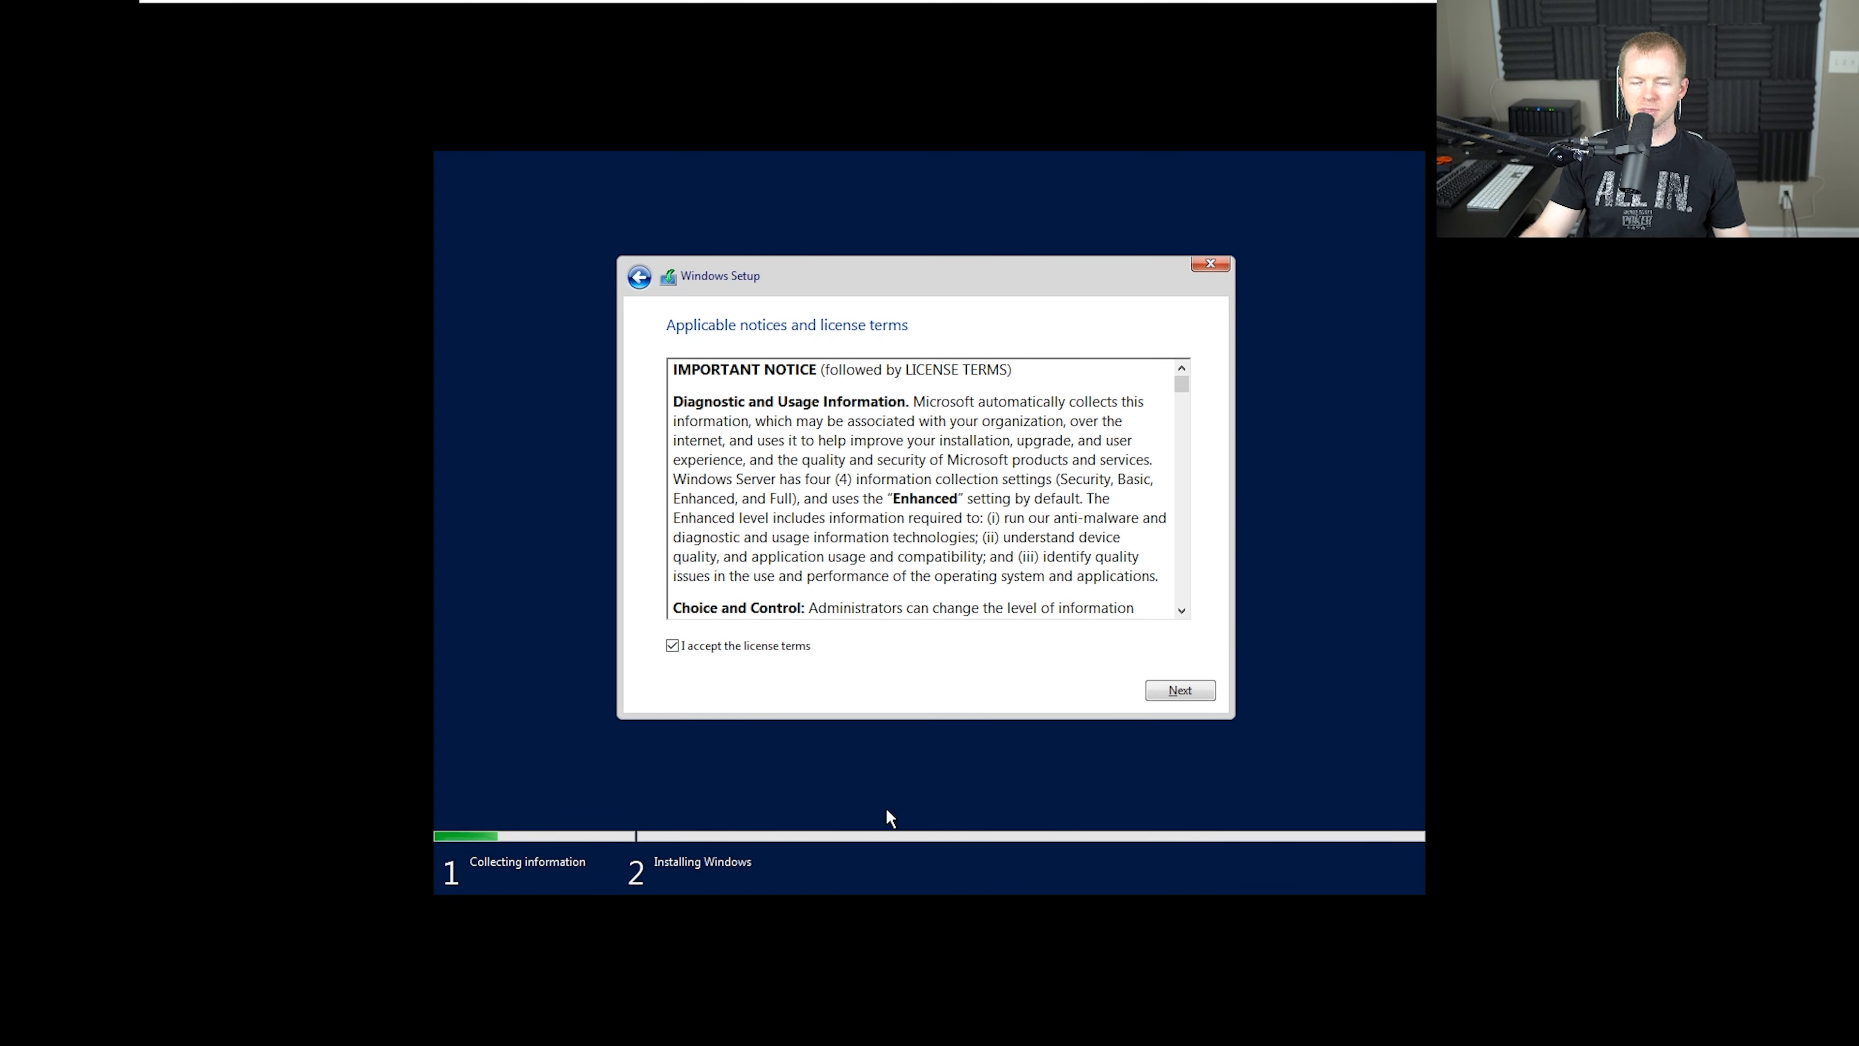
click(1178, 690)
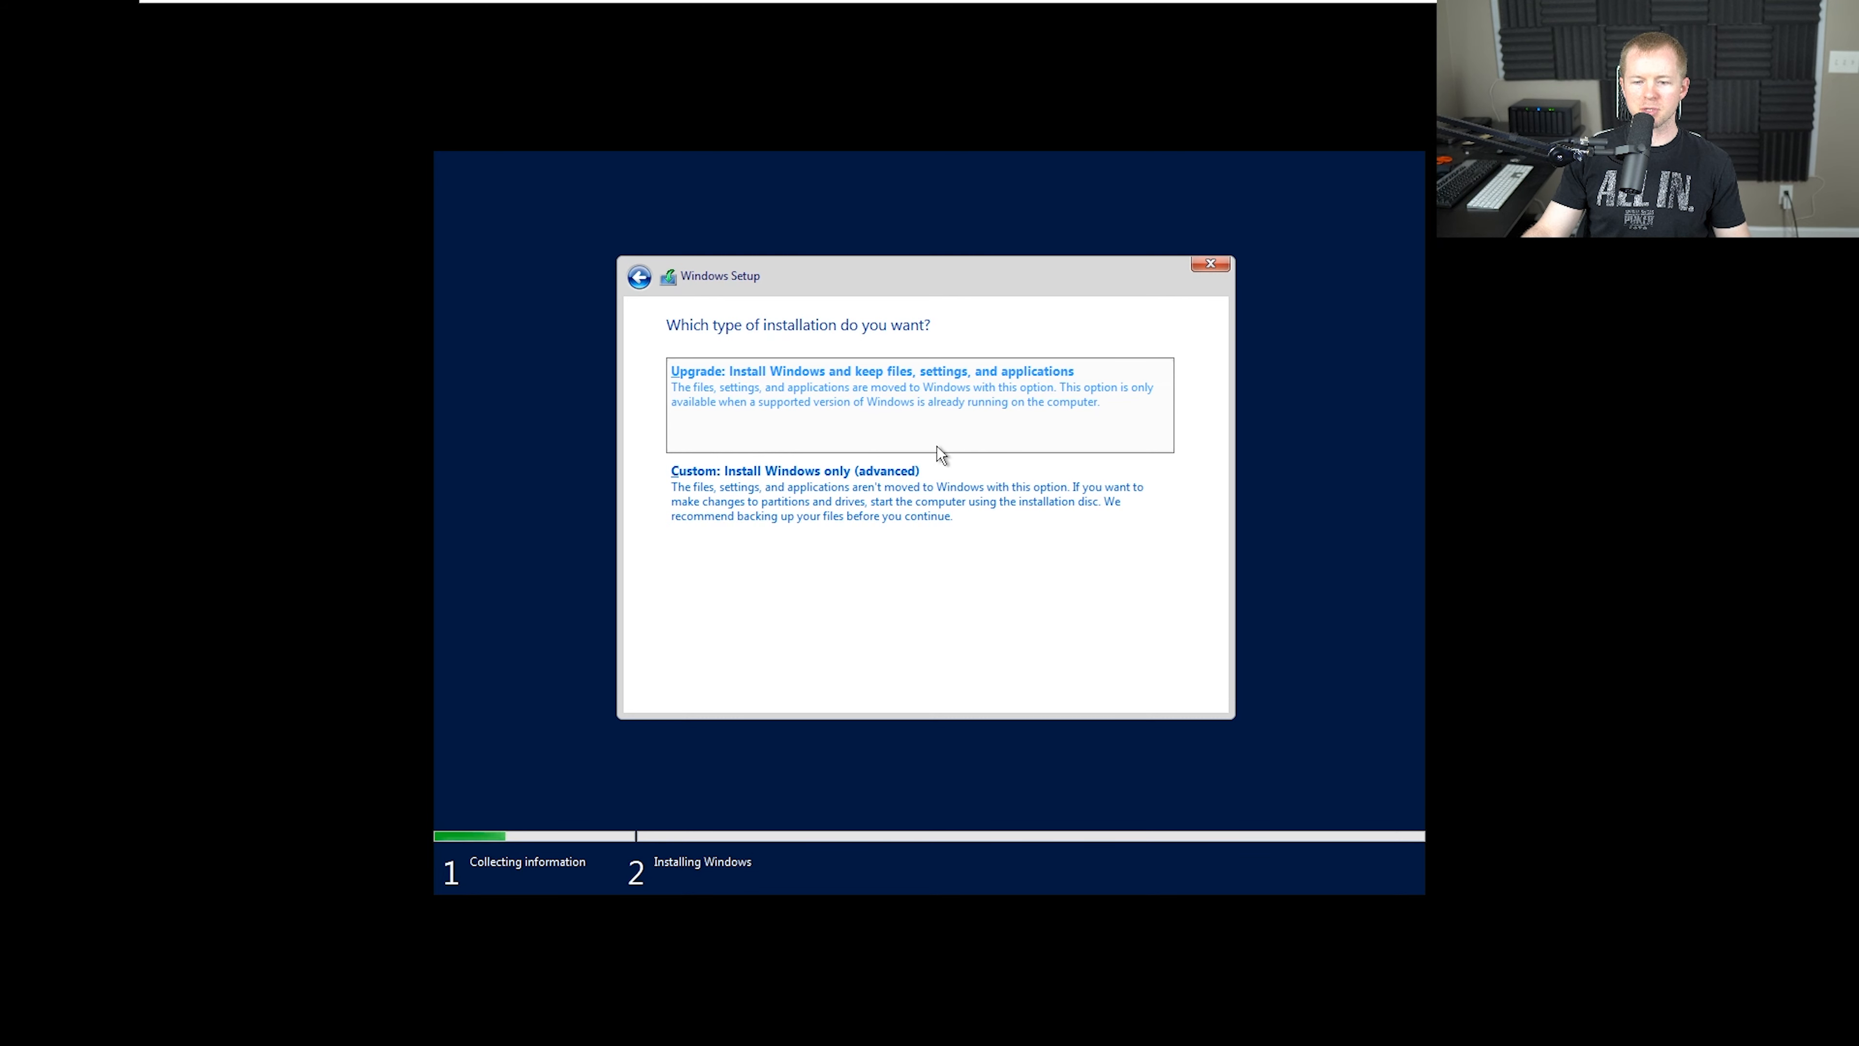
Run a custom Windows-only installation on Drive 0 Unallocated Space and restart into Windows Server
click(967, 502)
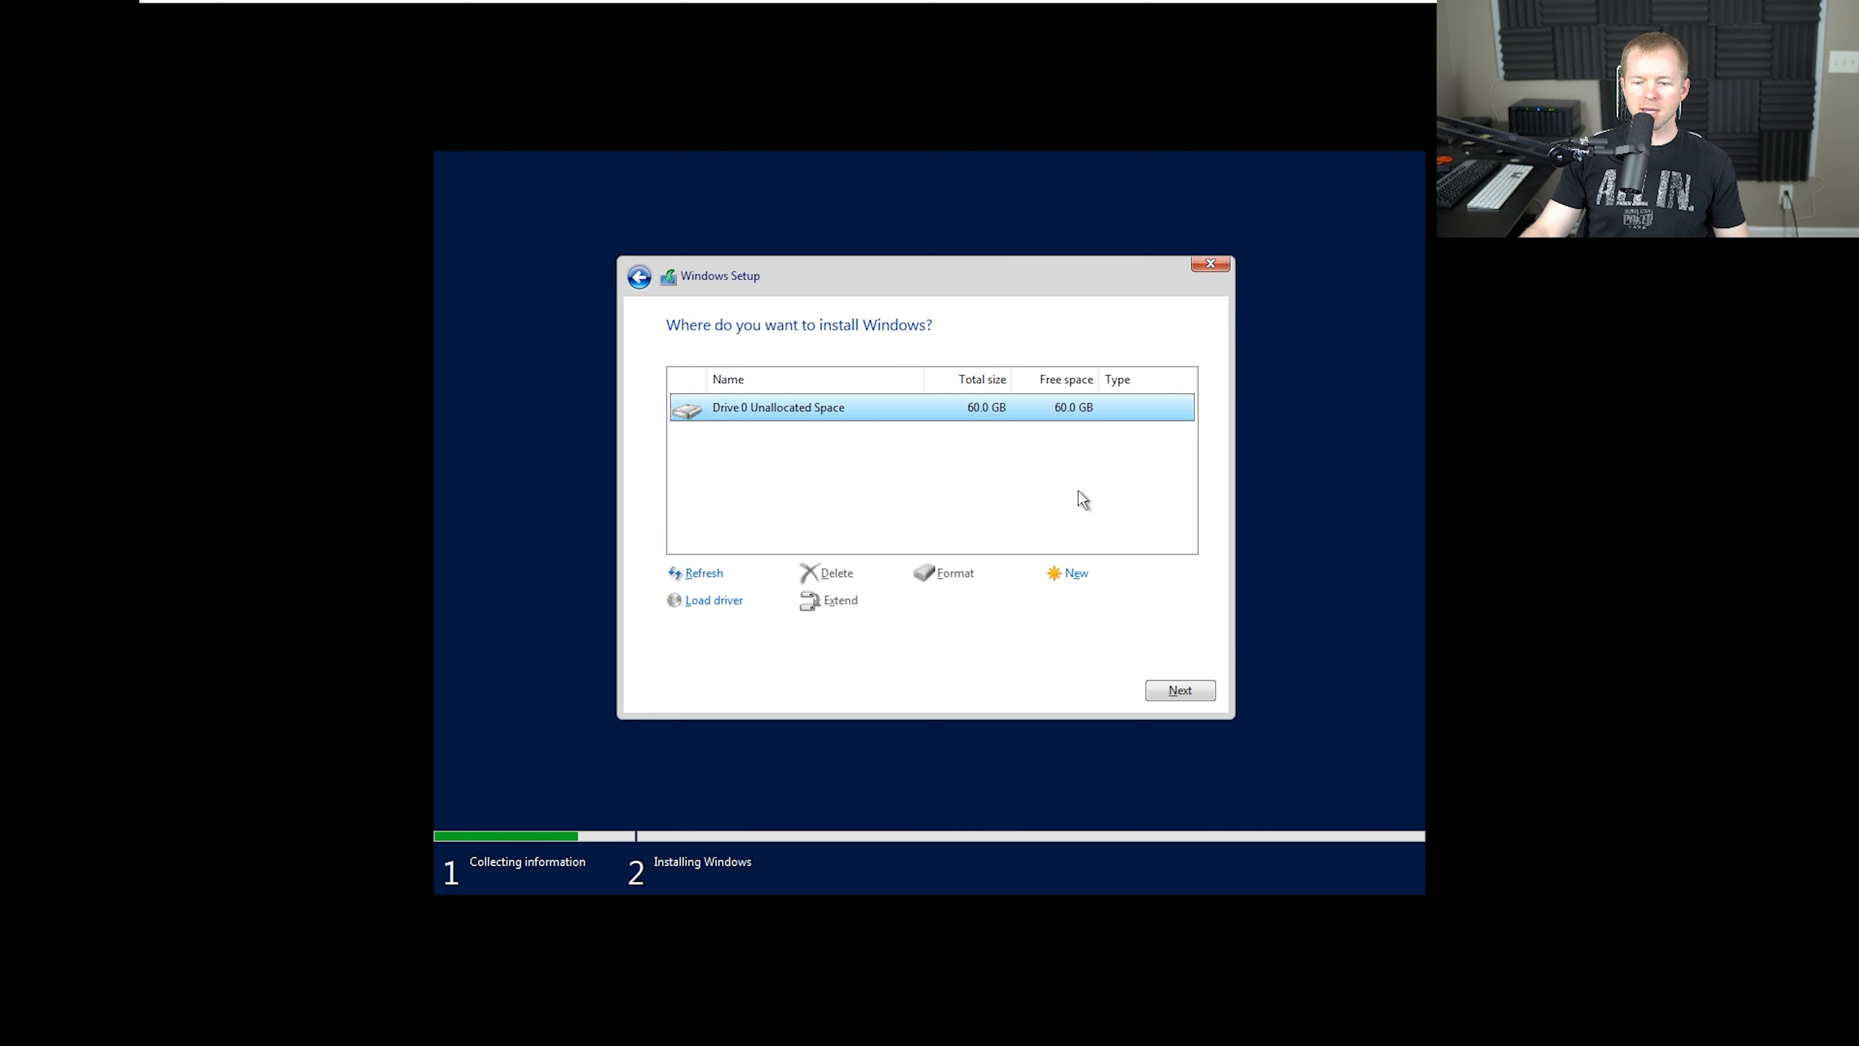
click(1180, 691)
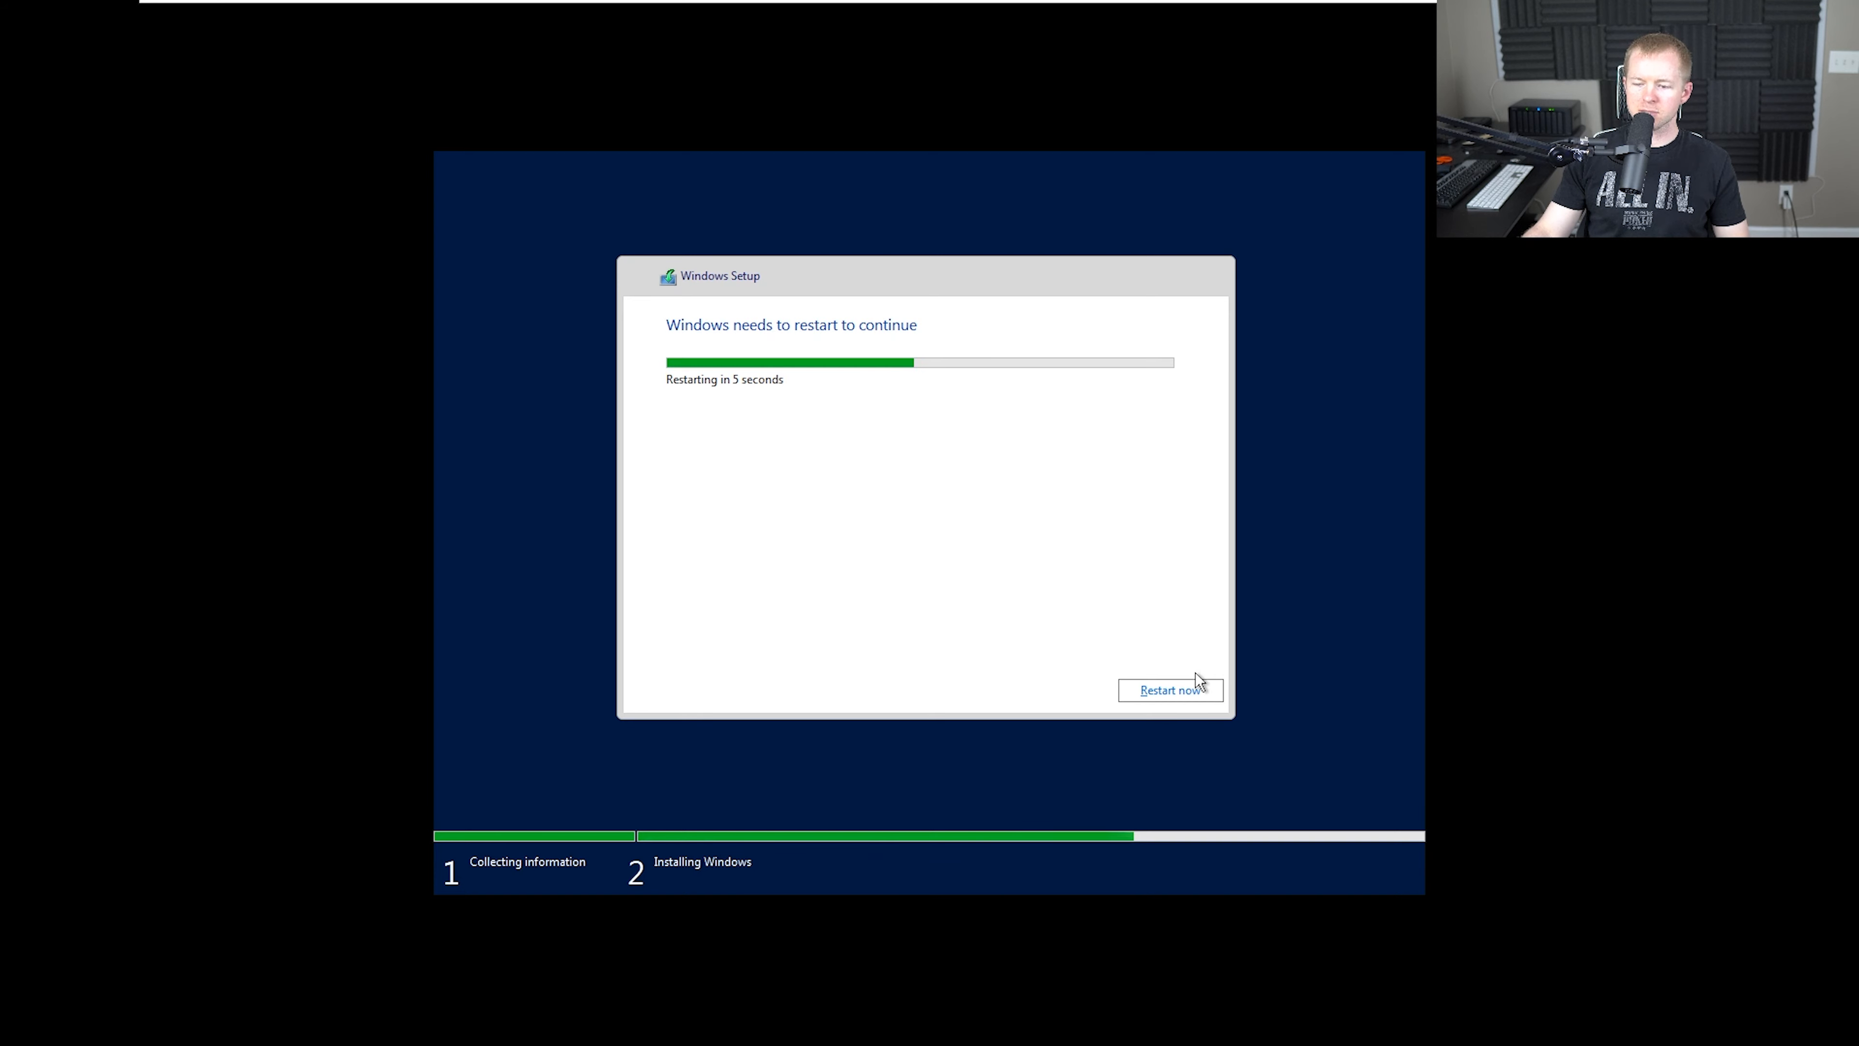
click(1171, 691)
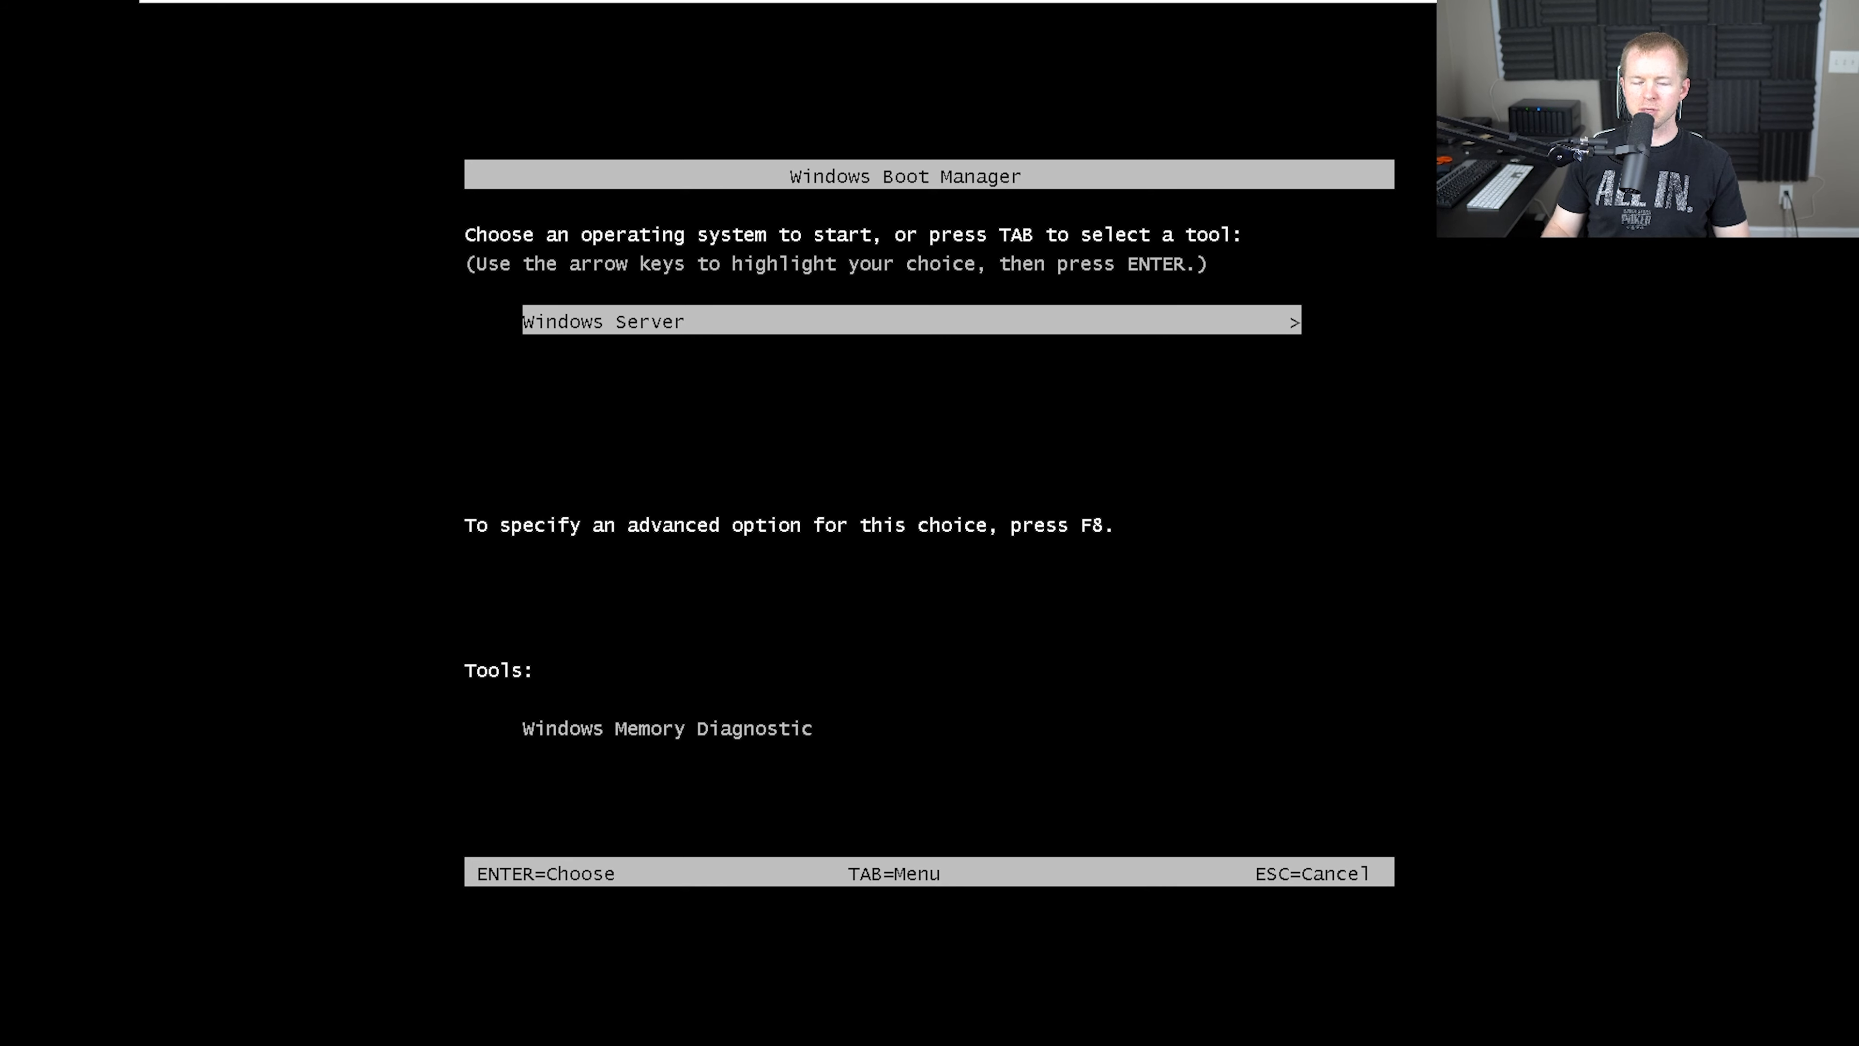
key(Return)
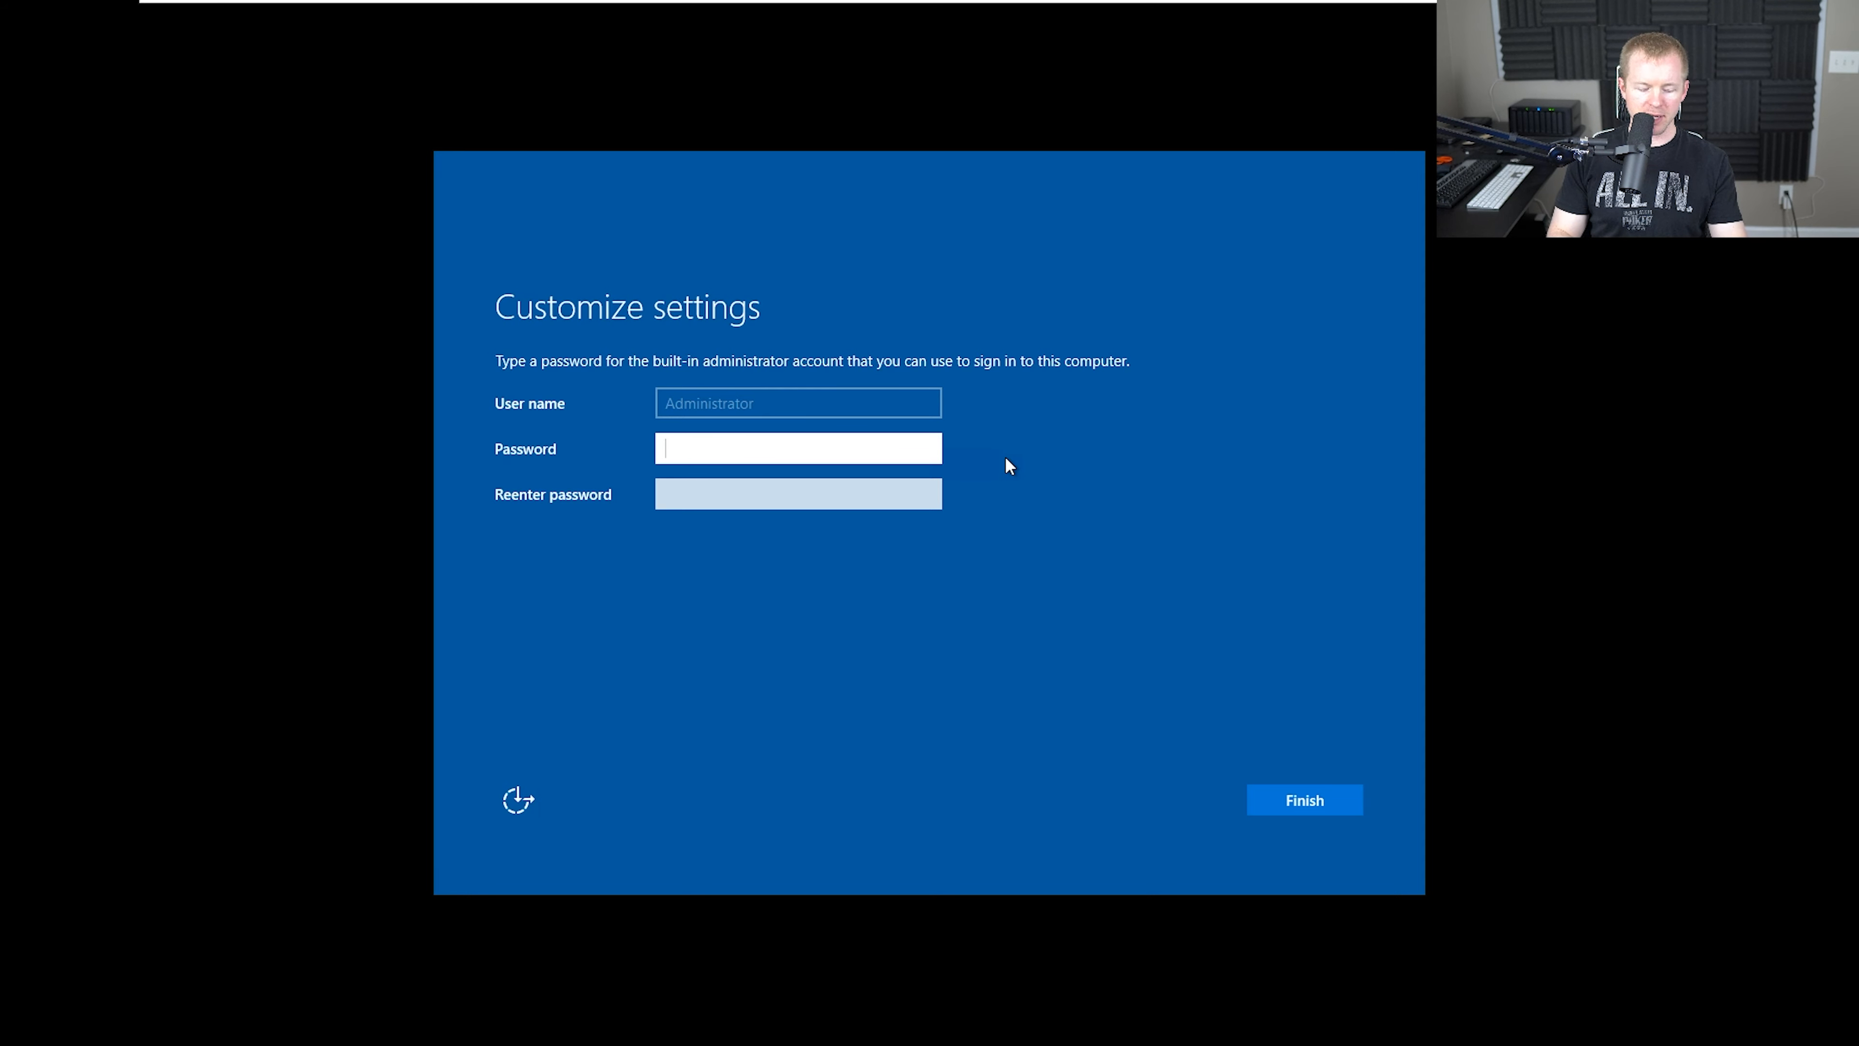
Set and re-enter the built-in administrator account's password, and sign in as Administrator with it
text(Pa)
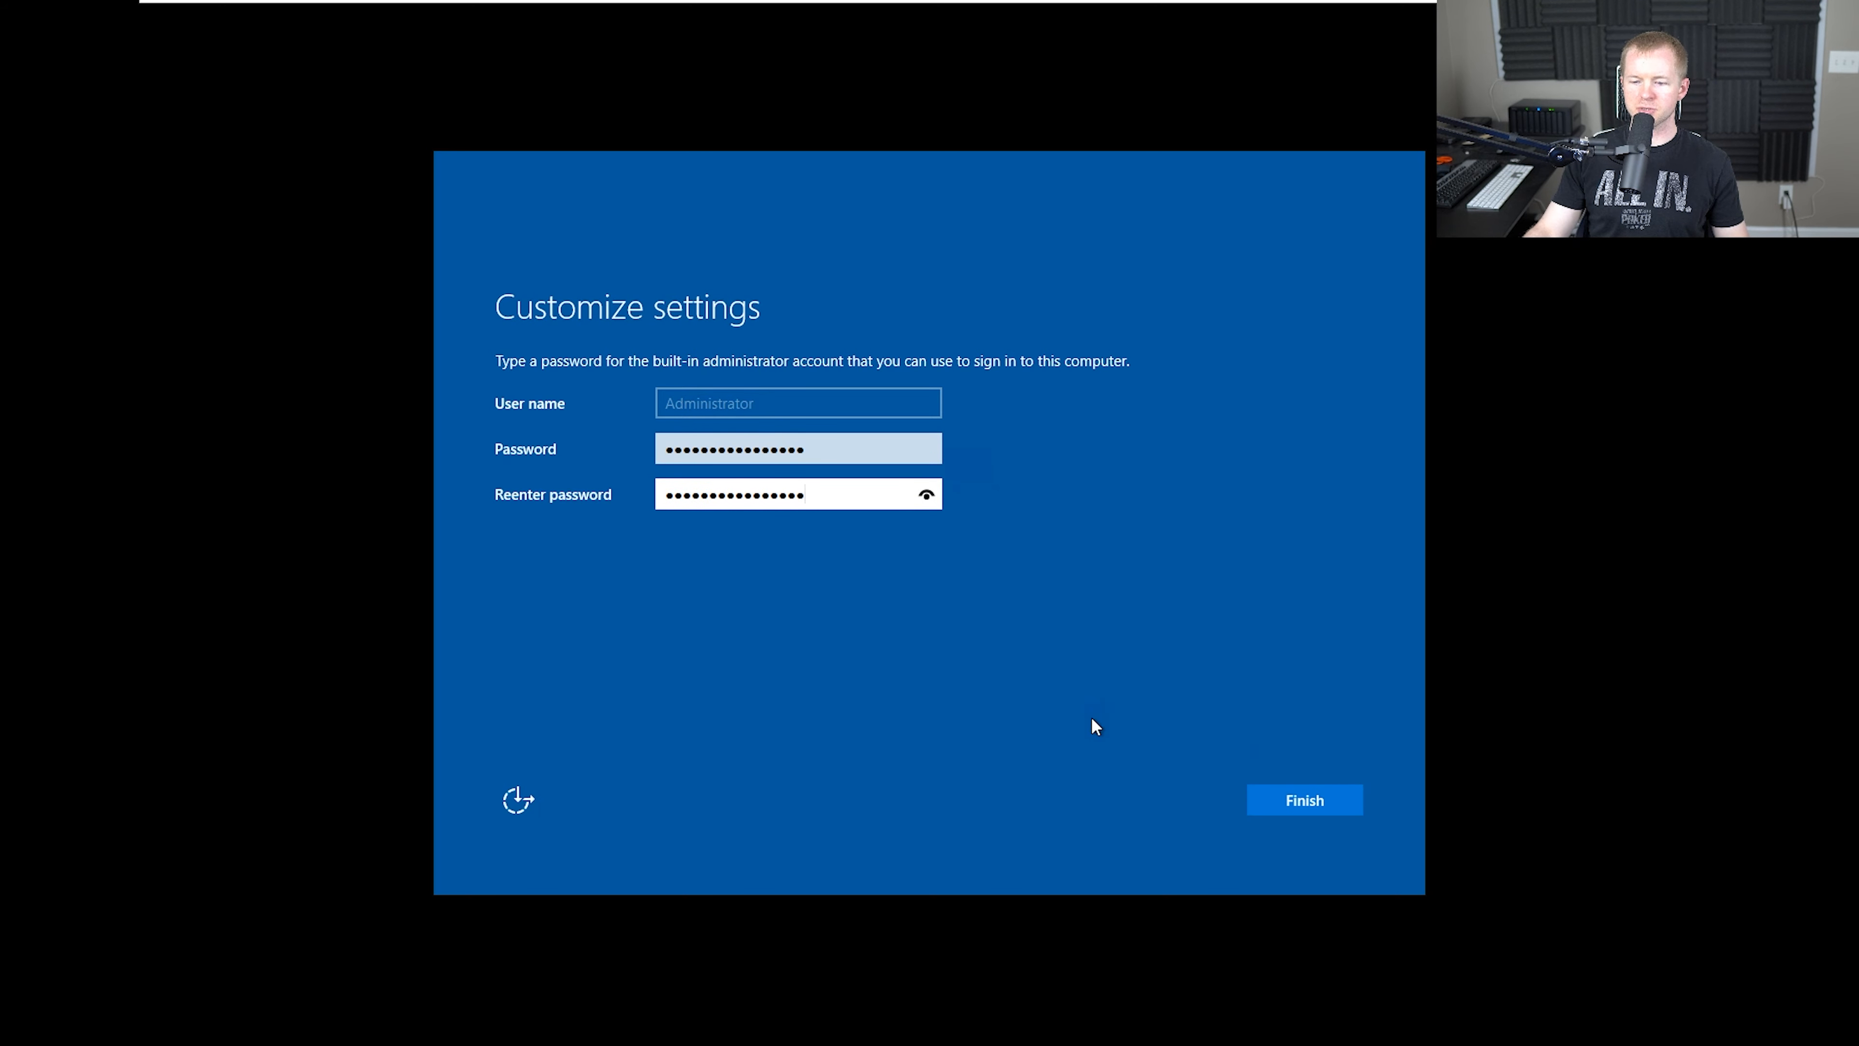
click(1301, 797)
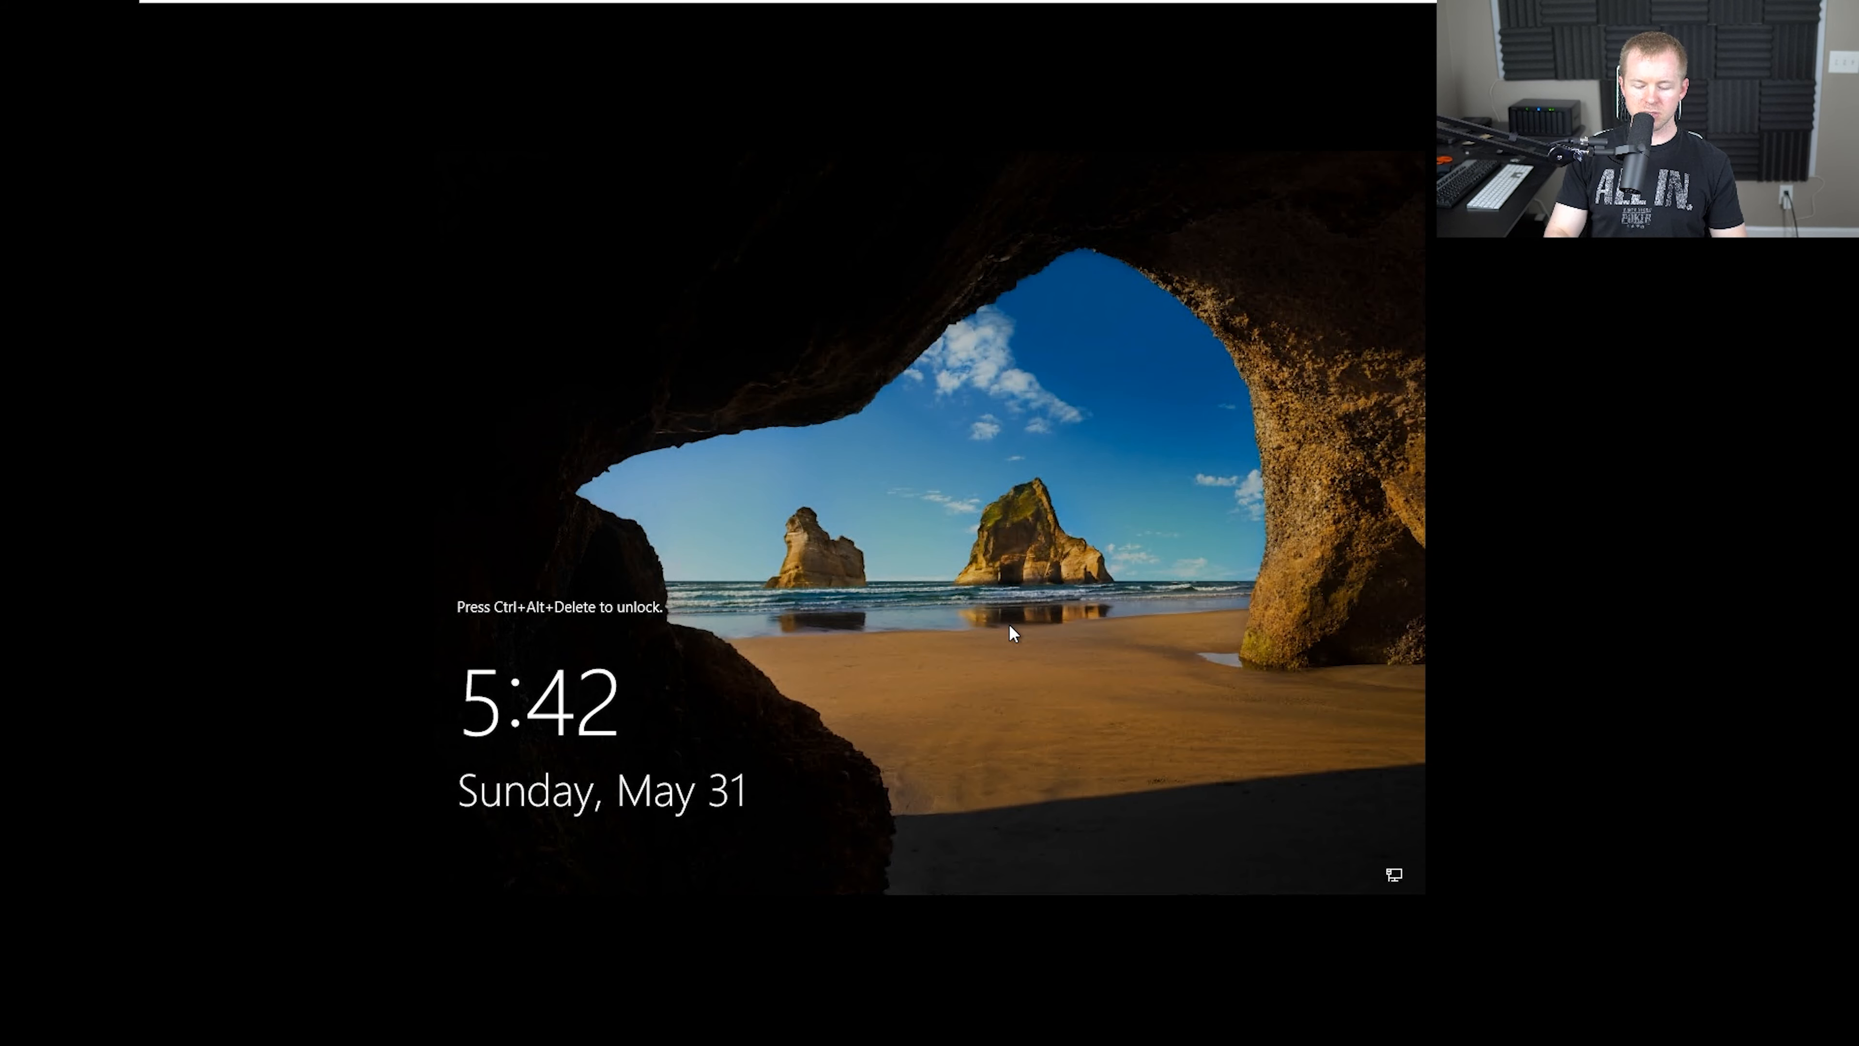
key(ctrl+alt+Delete)
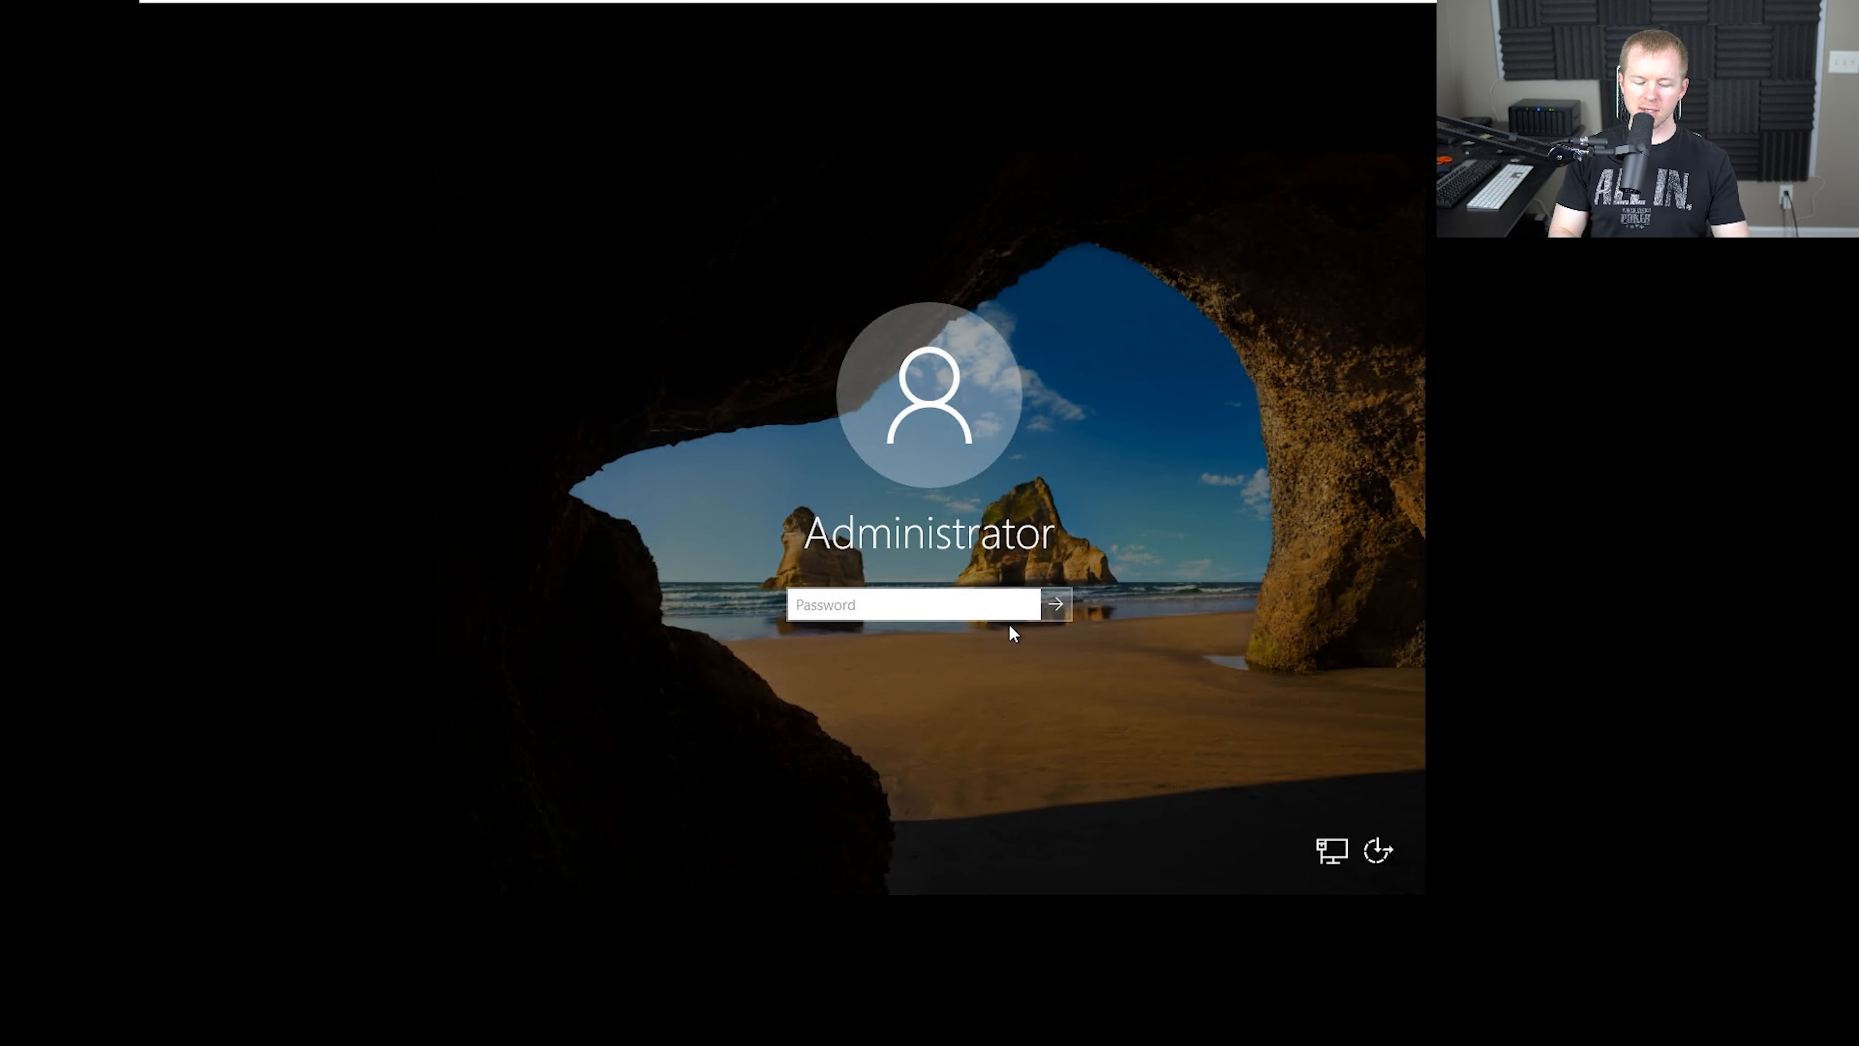
text(••••••••••••••••)
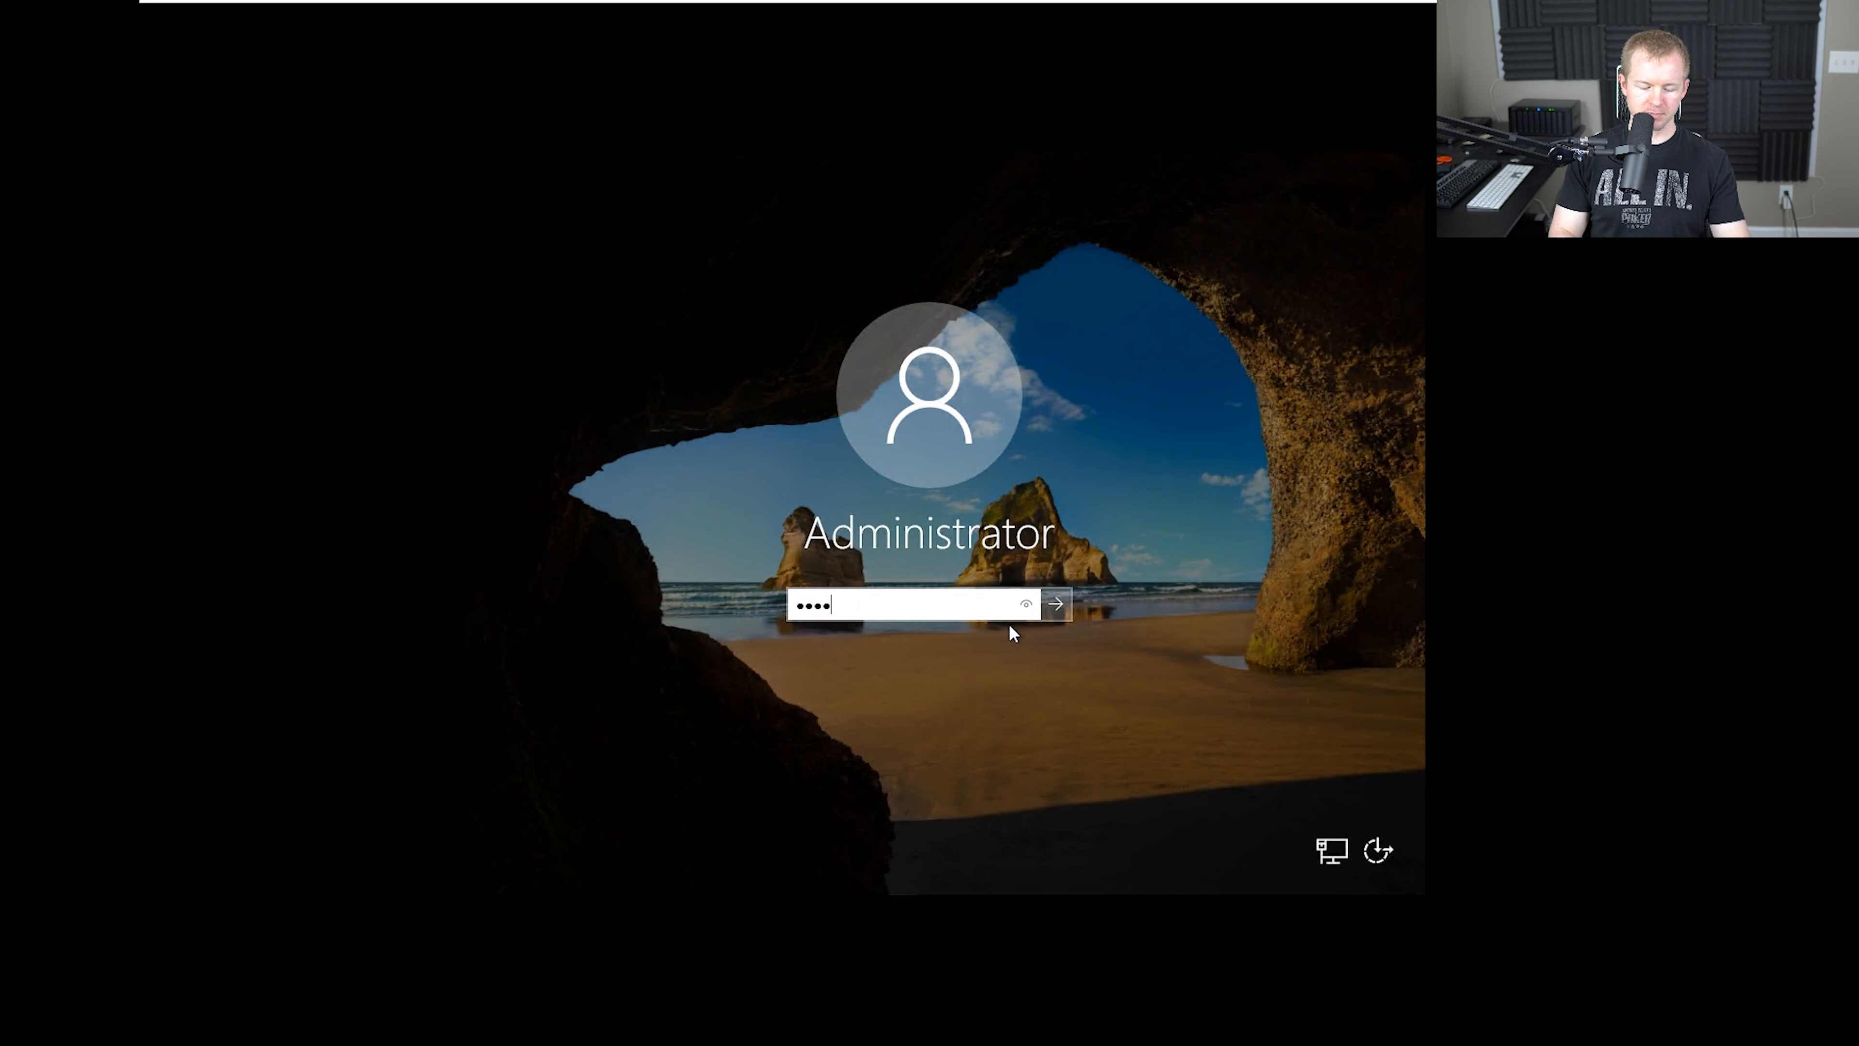
key(Return)
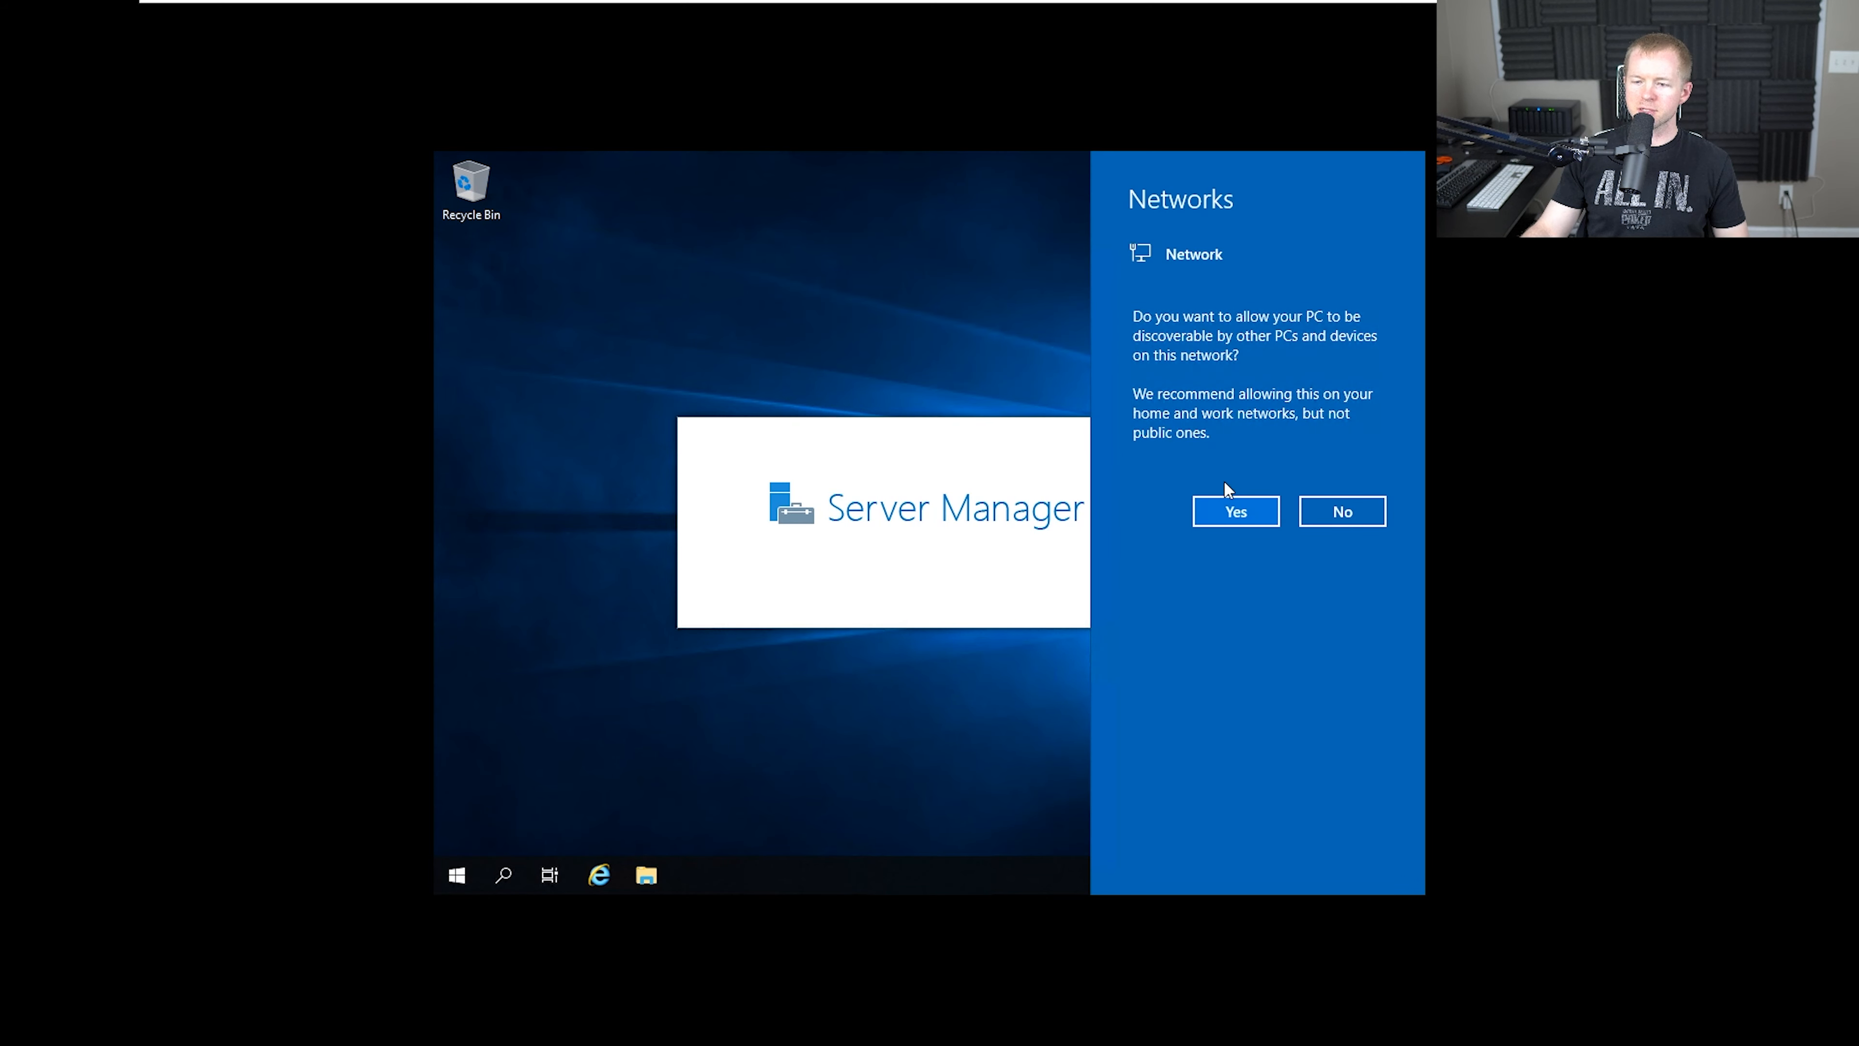
Allow the PC to be discoverable on the network, and clear the Windows Admin Center message and Server Manager window from the desktop
click(1232, 511)
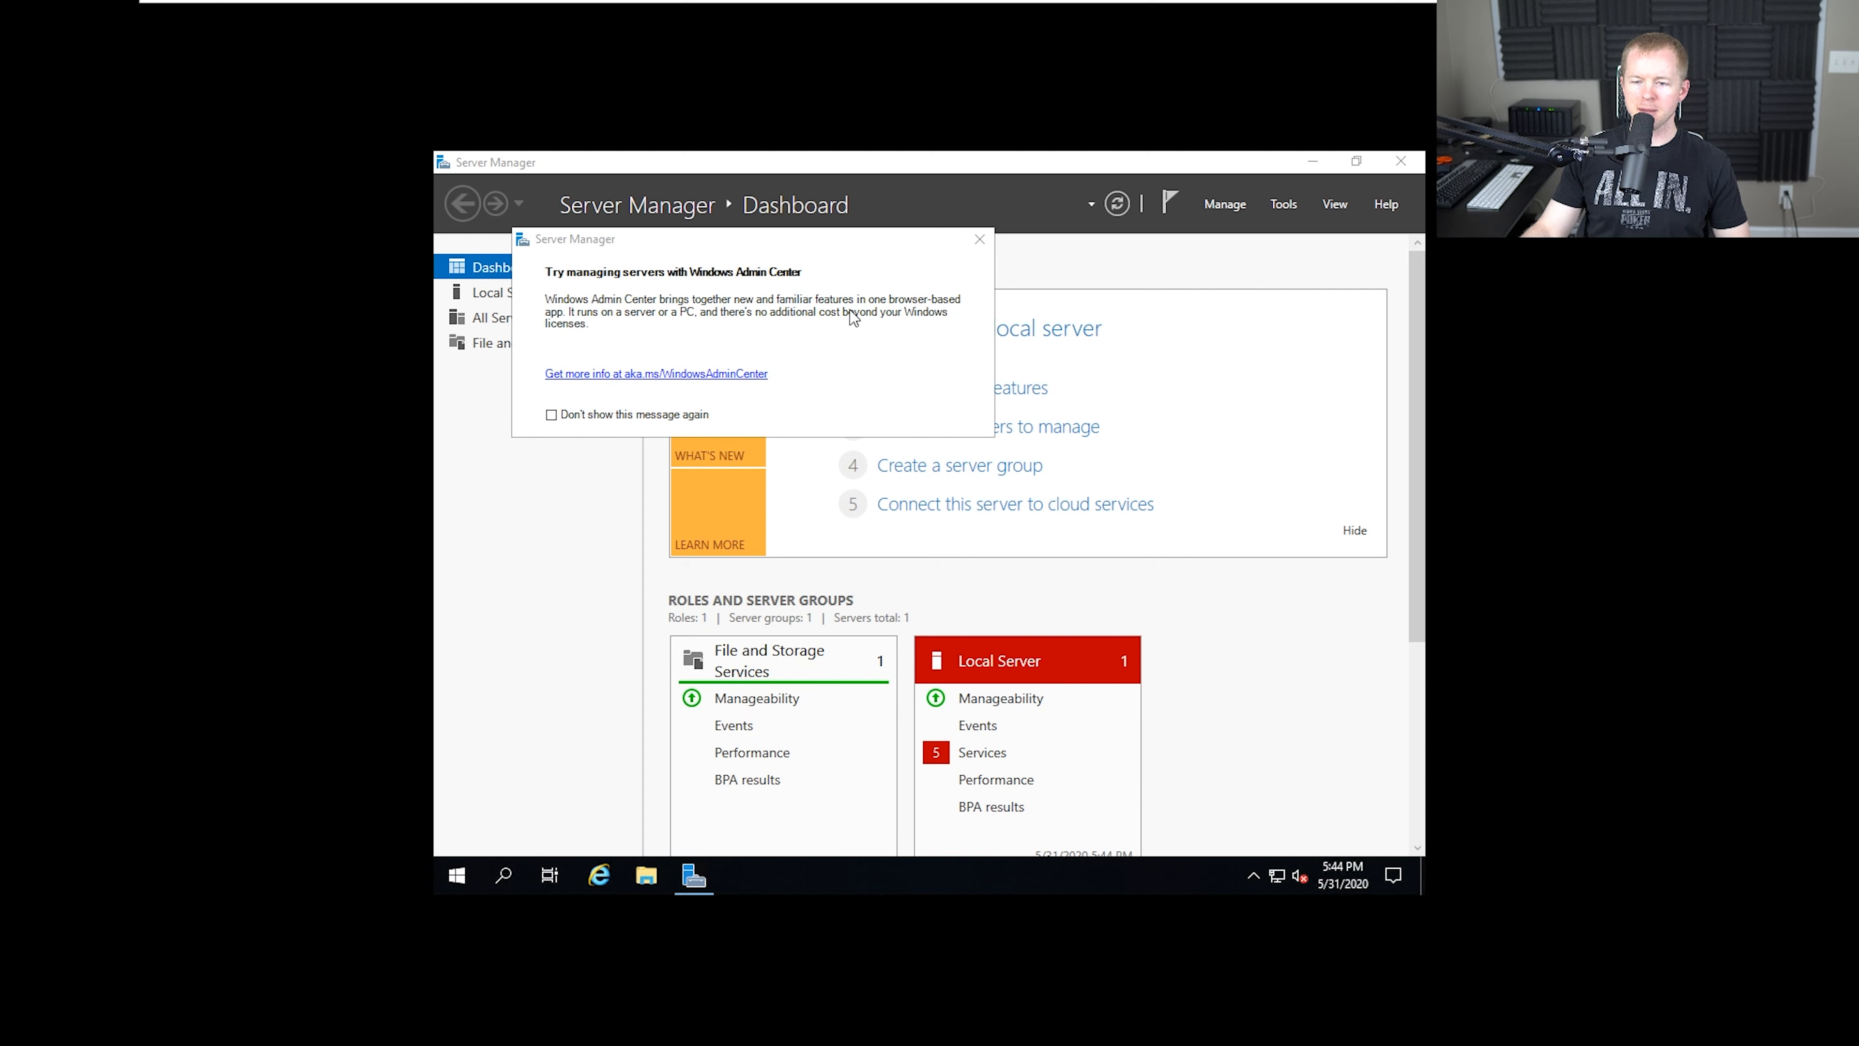
click(988, 242)
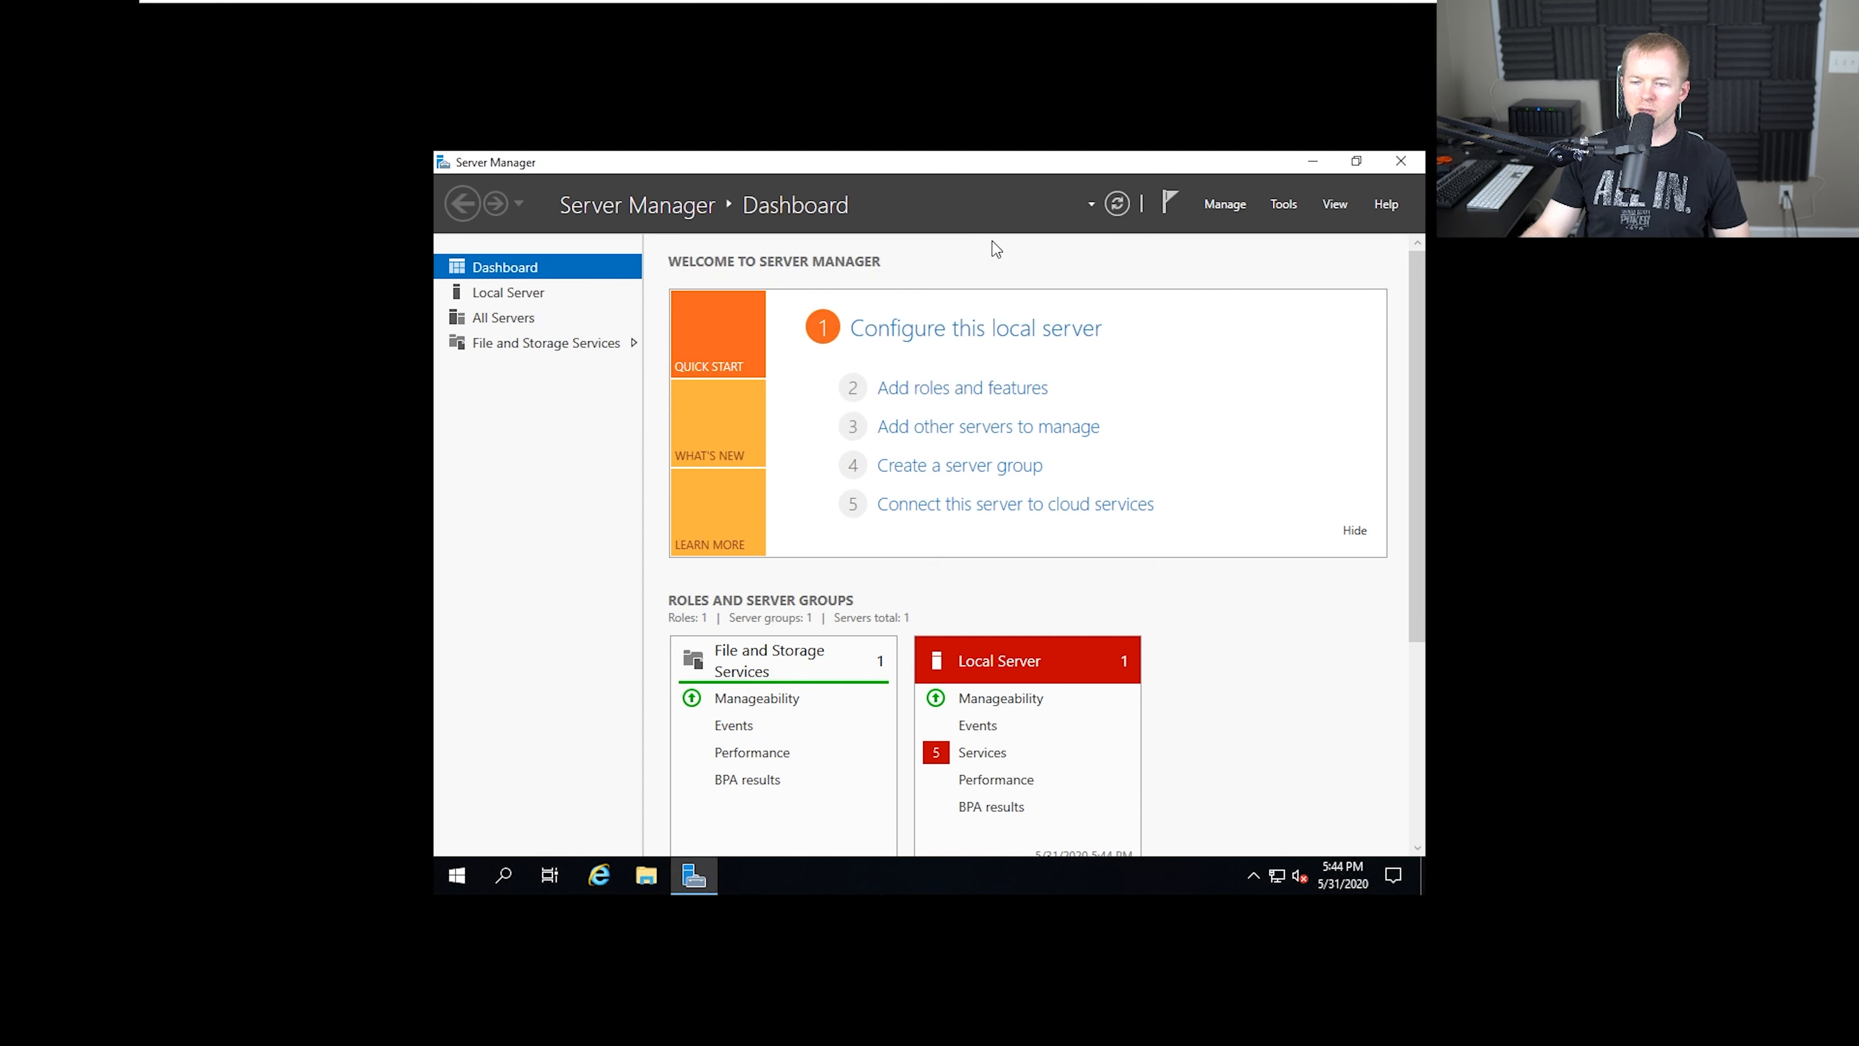
click(1313, 163)
Set the server desktop's display resolution to 1920 × 1080, keep the changes, and close the display settings
right_click(954, 374)
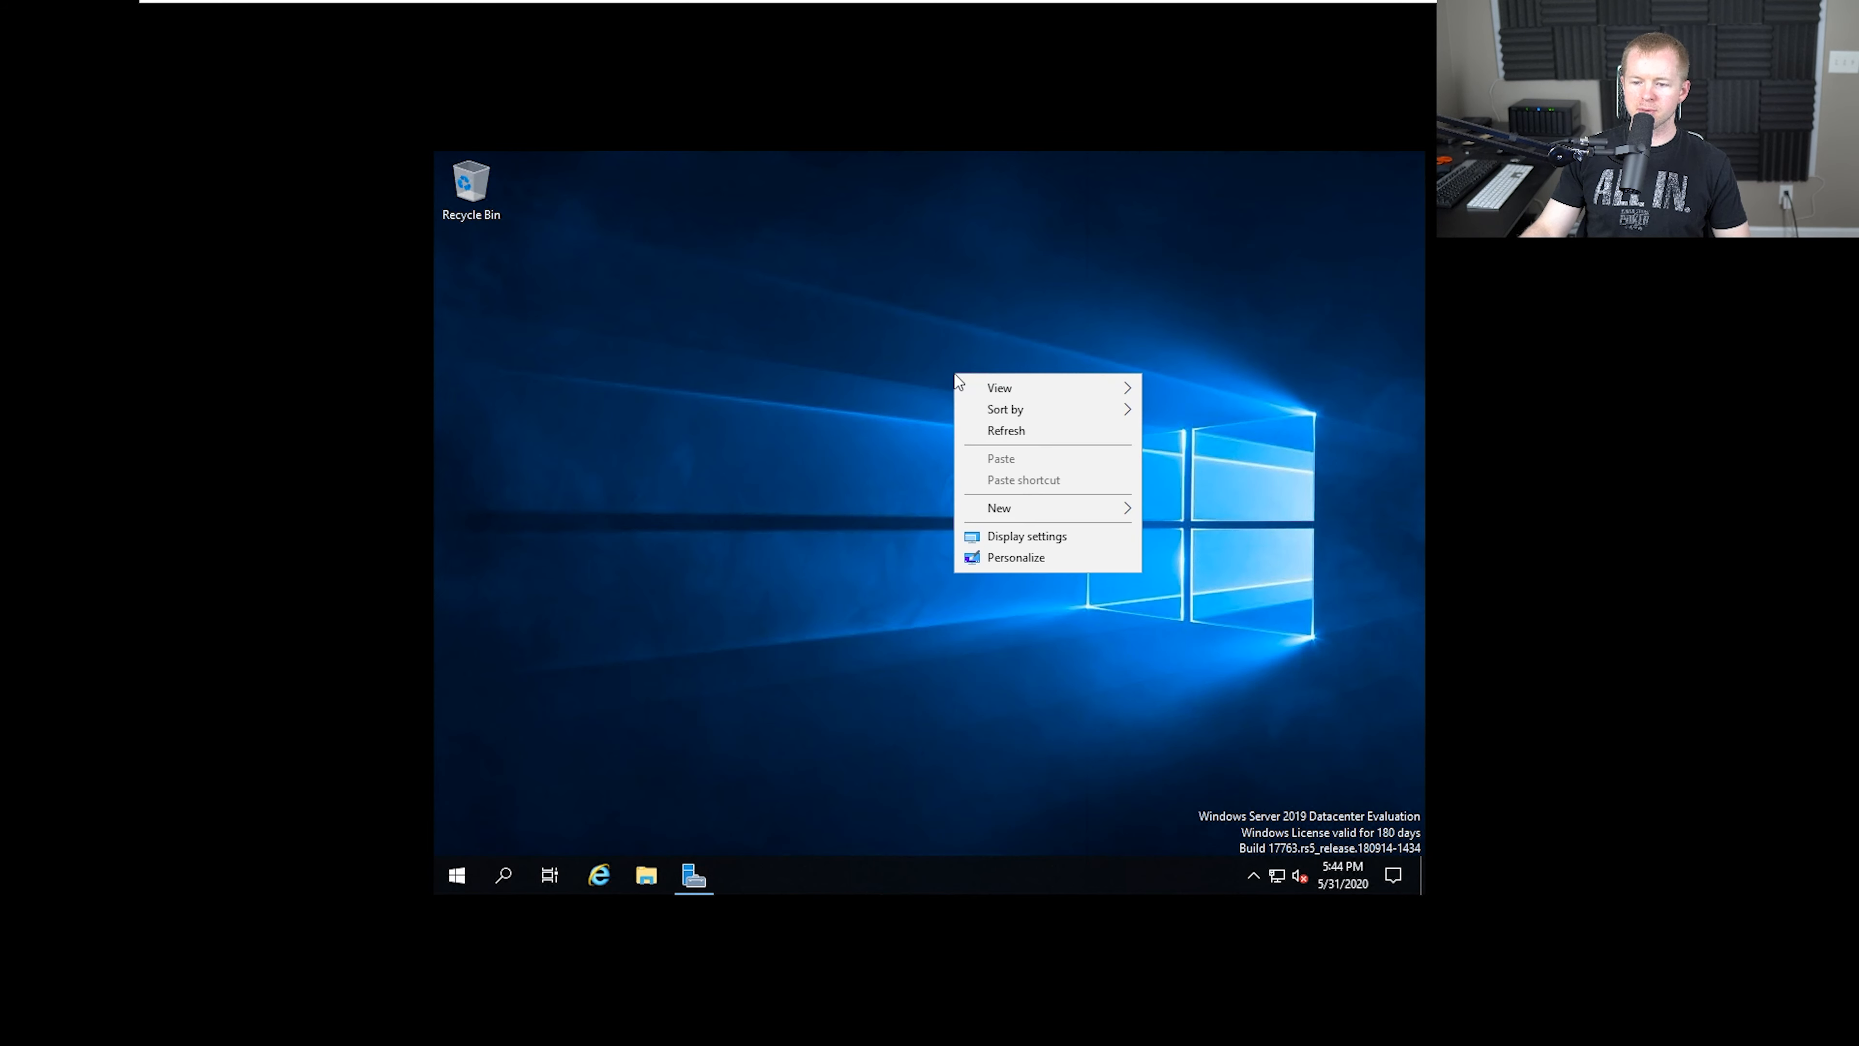
click(1025, 534)
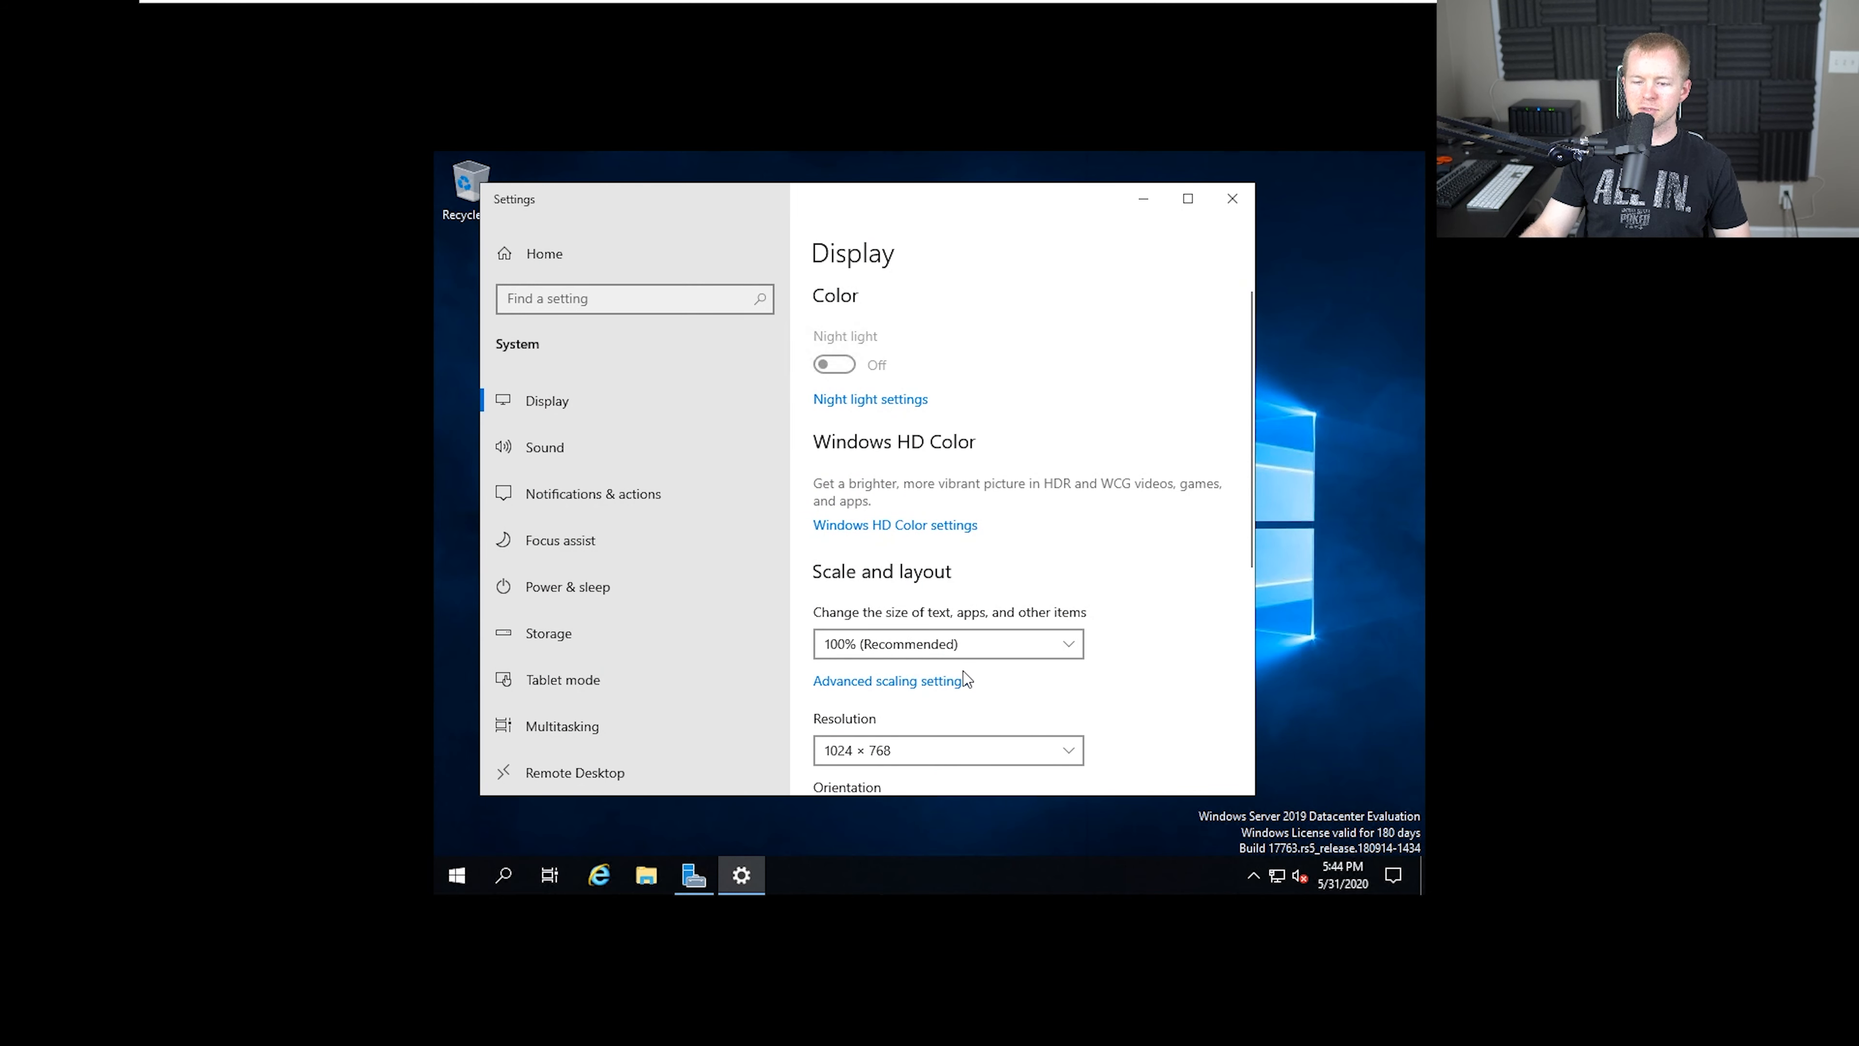
scroll(1046, 625, down, 3)
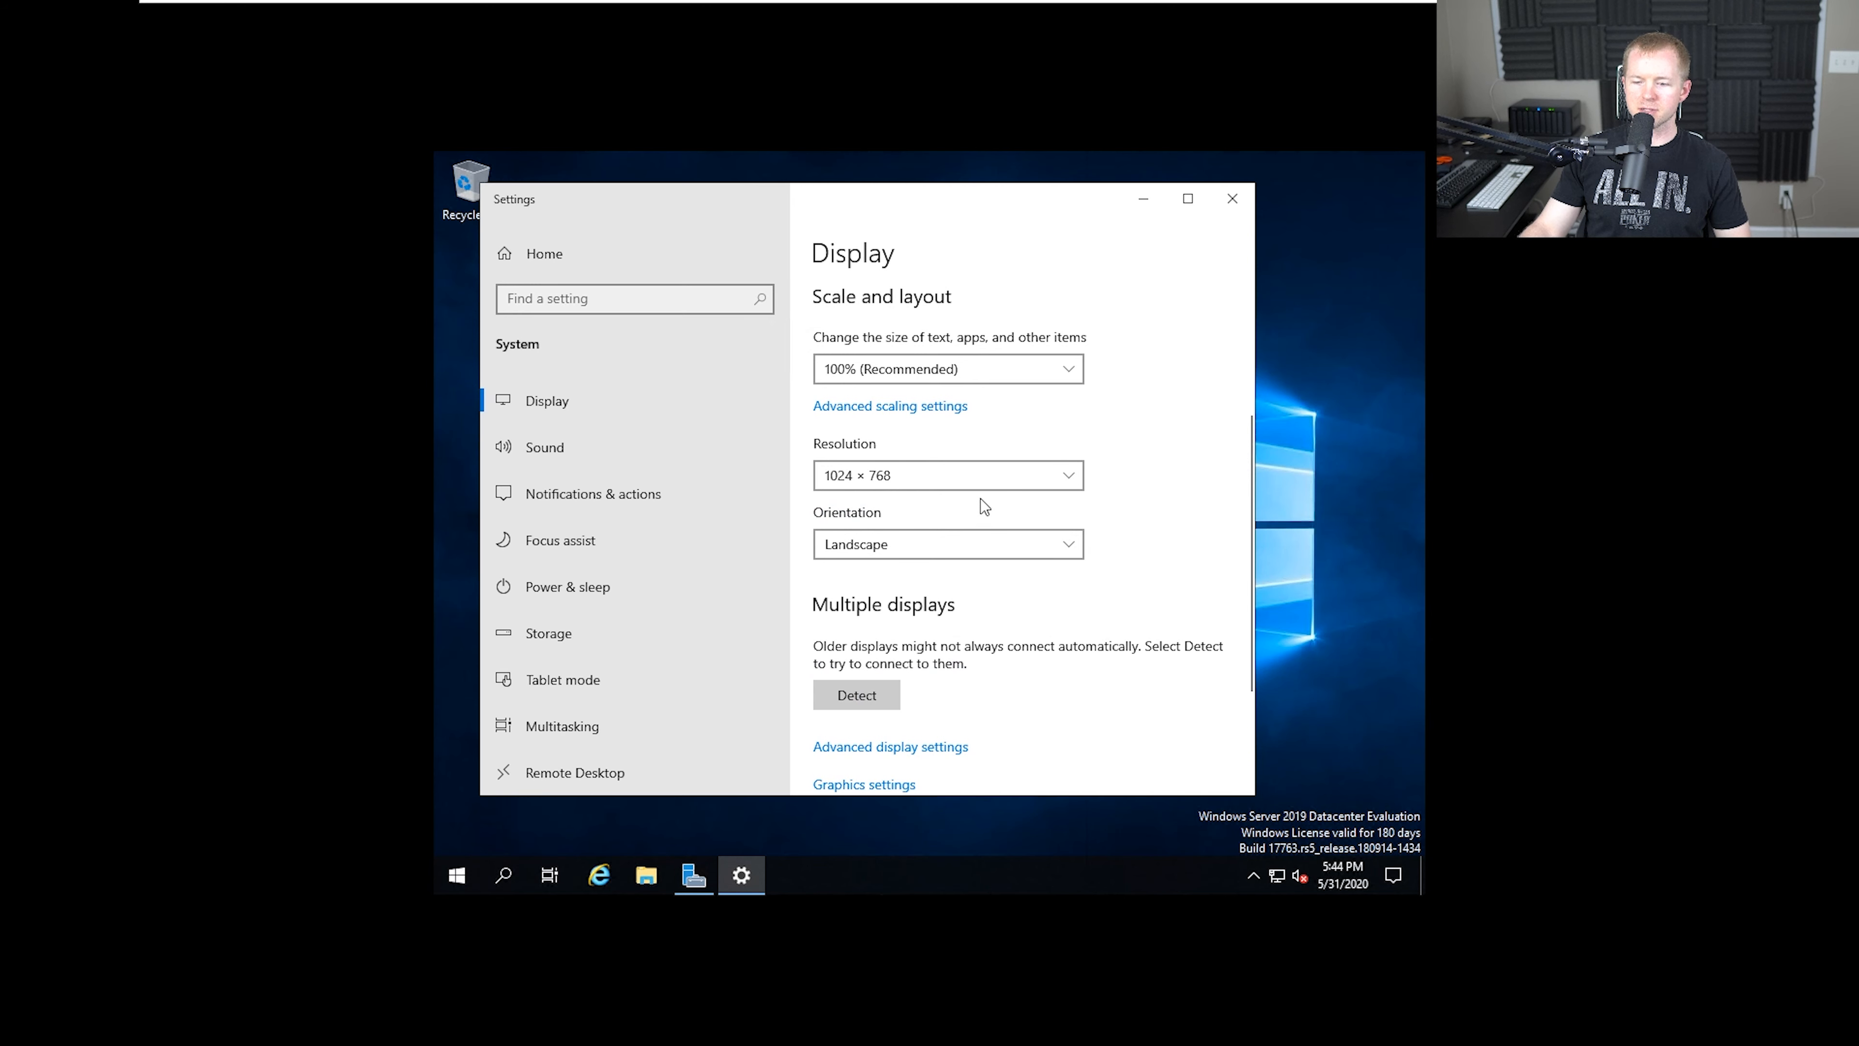
click(994, 478)
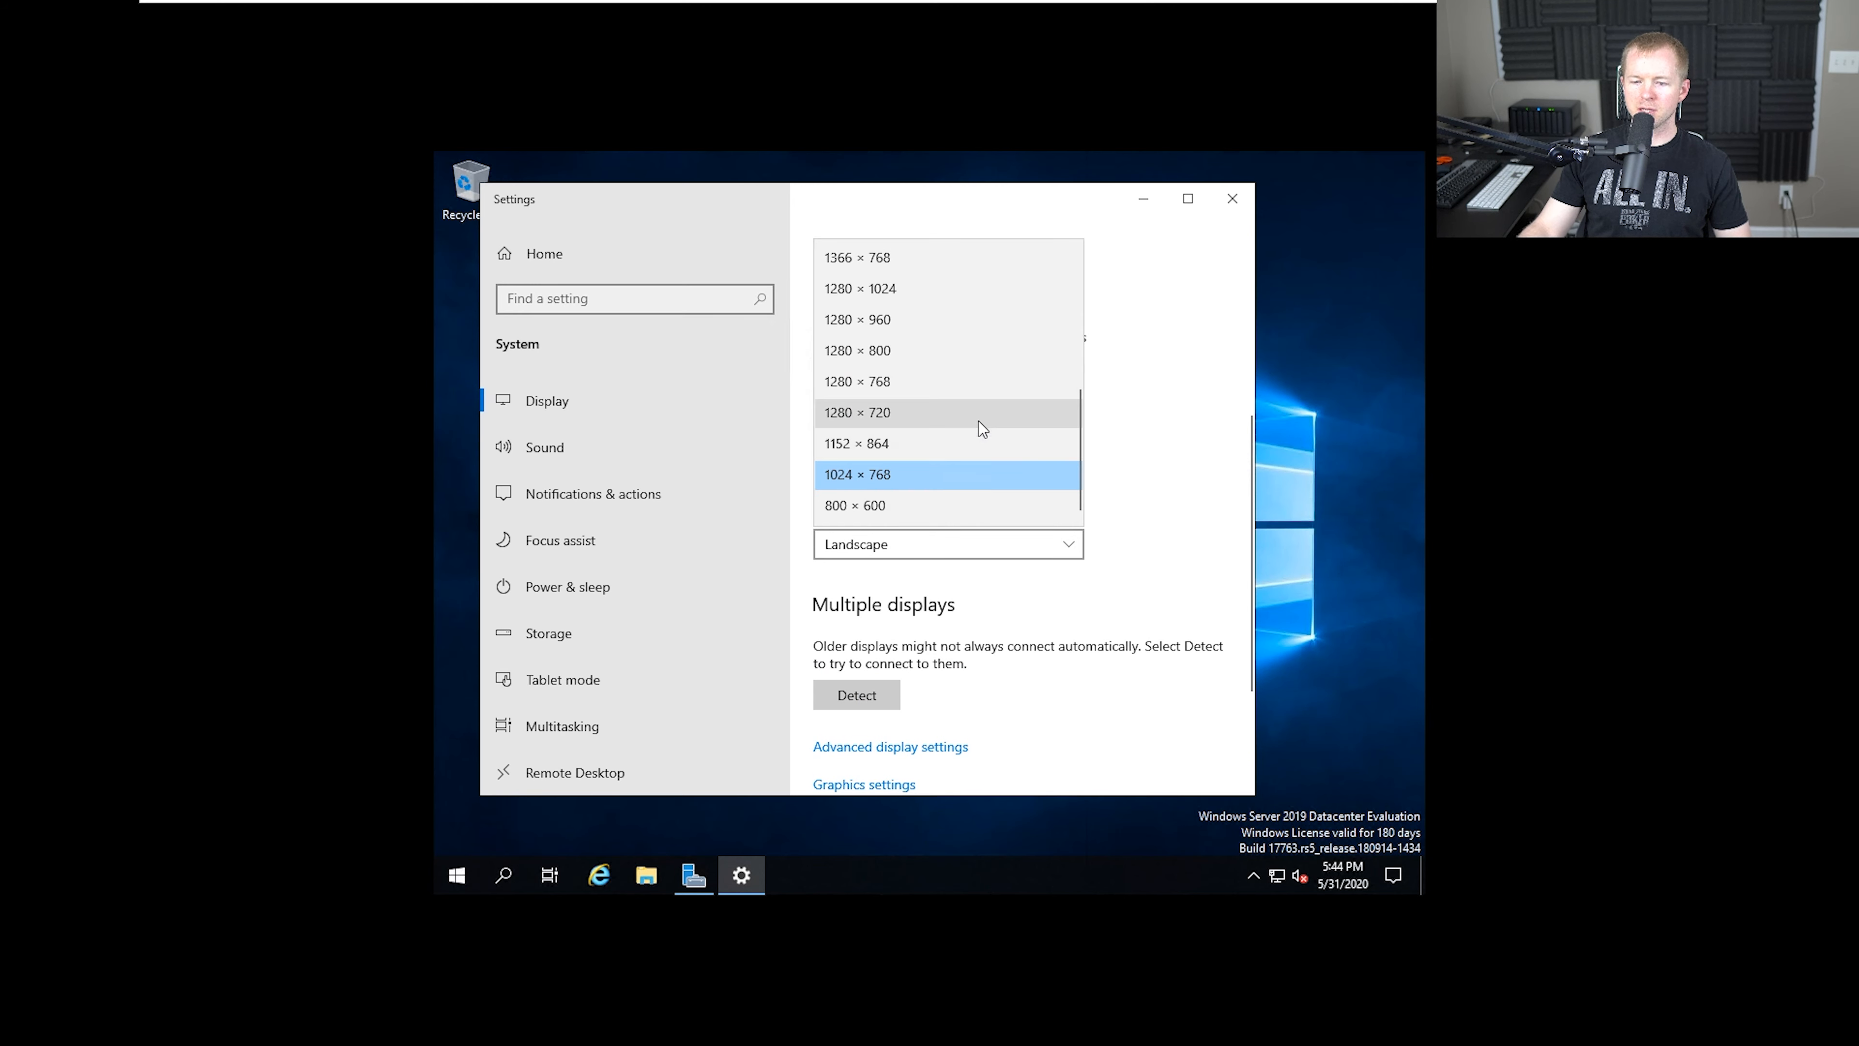
scroll(978, 412, up, 4)
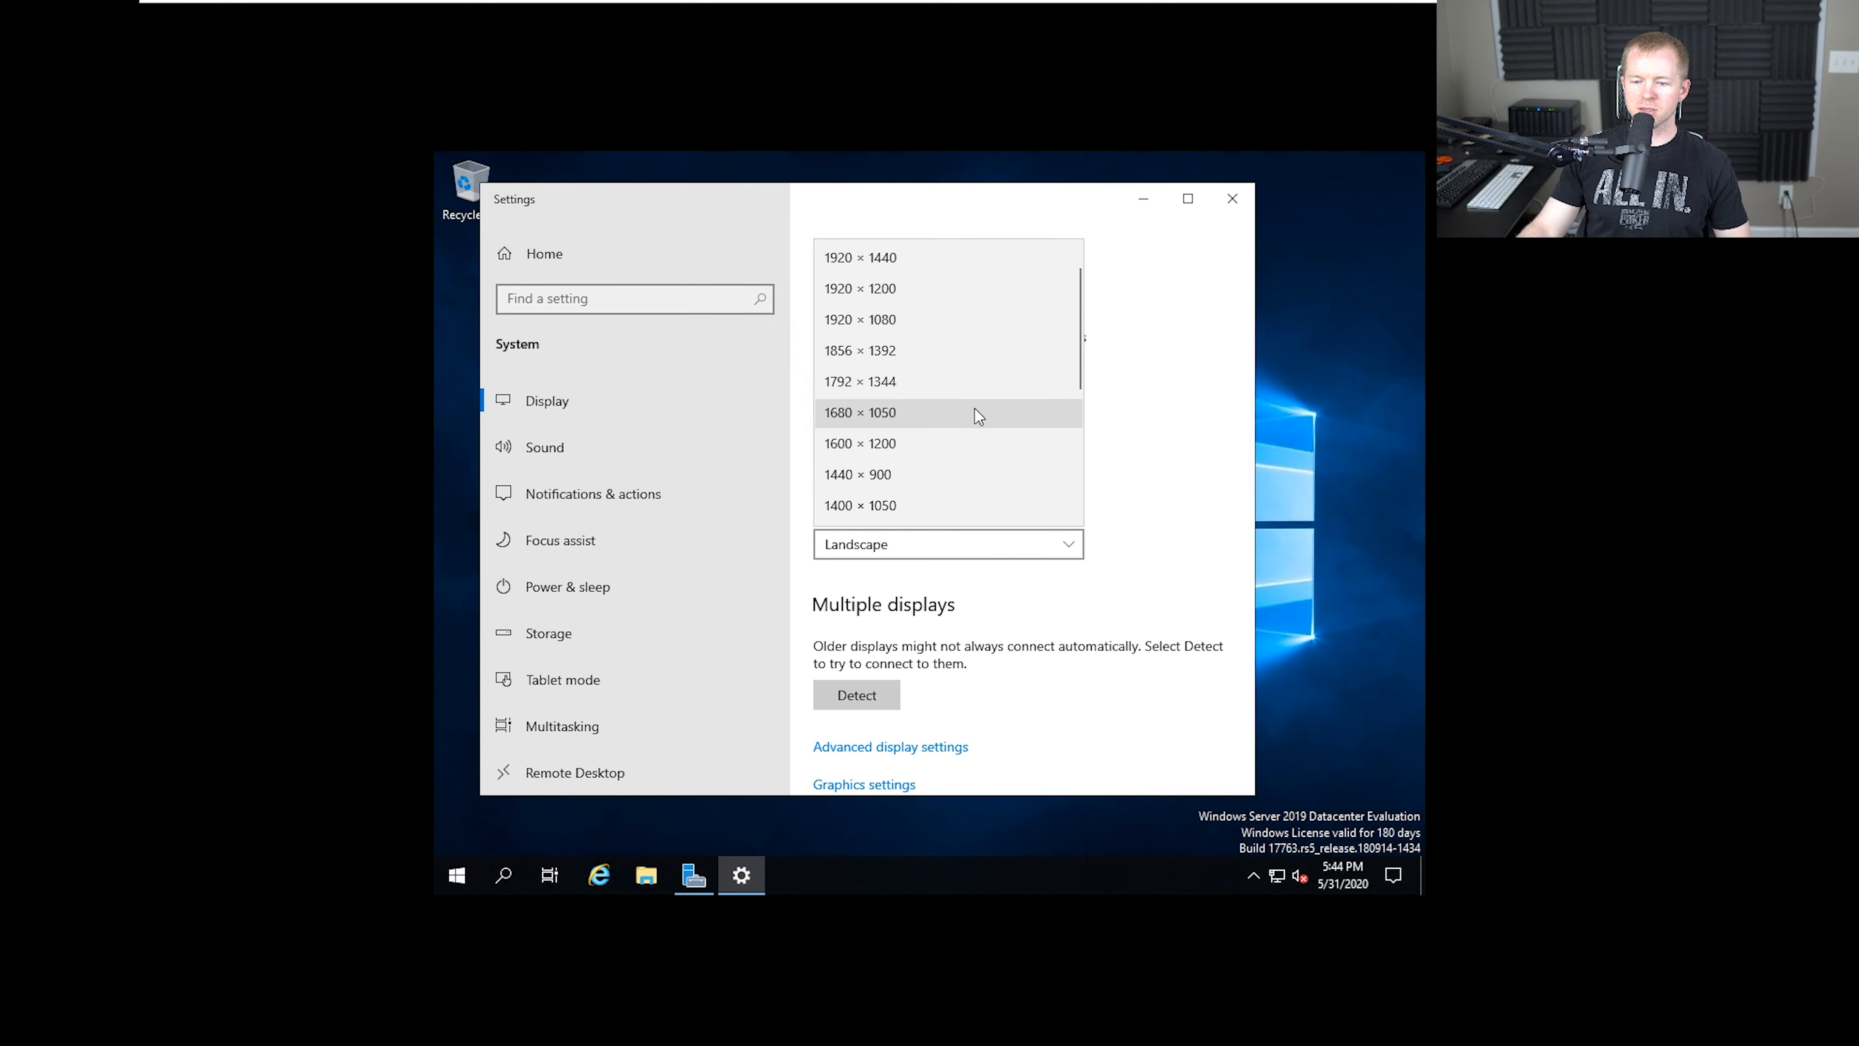
click(968, 324)
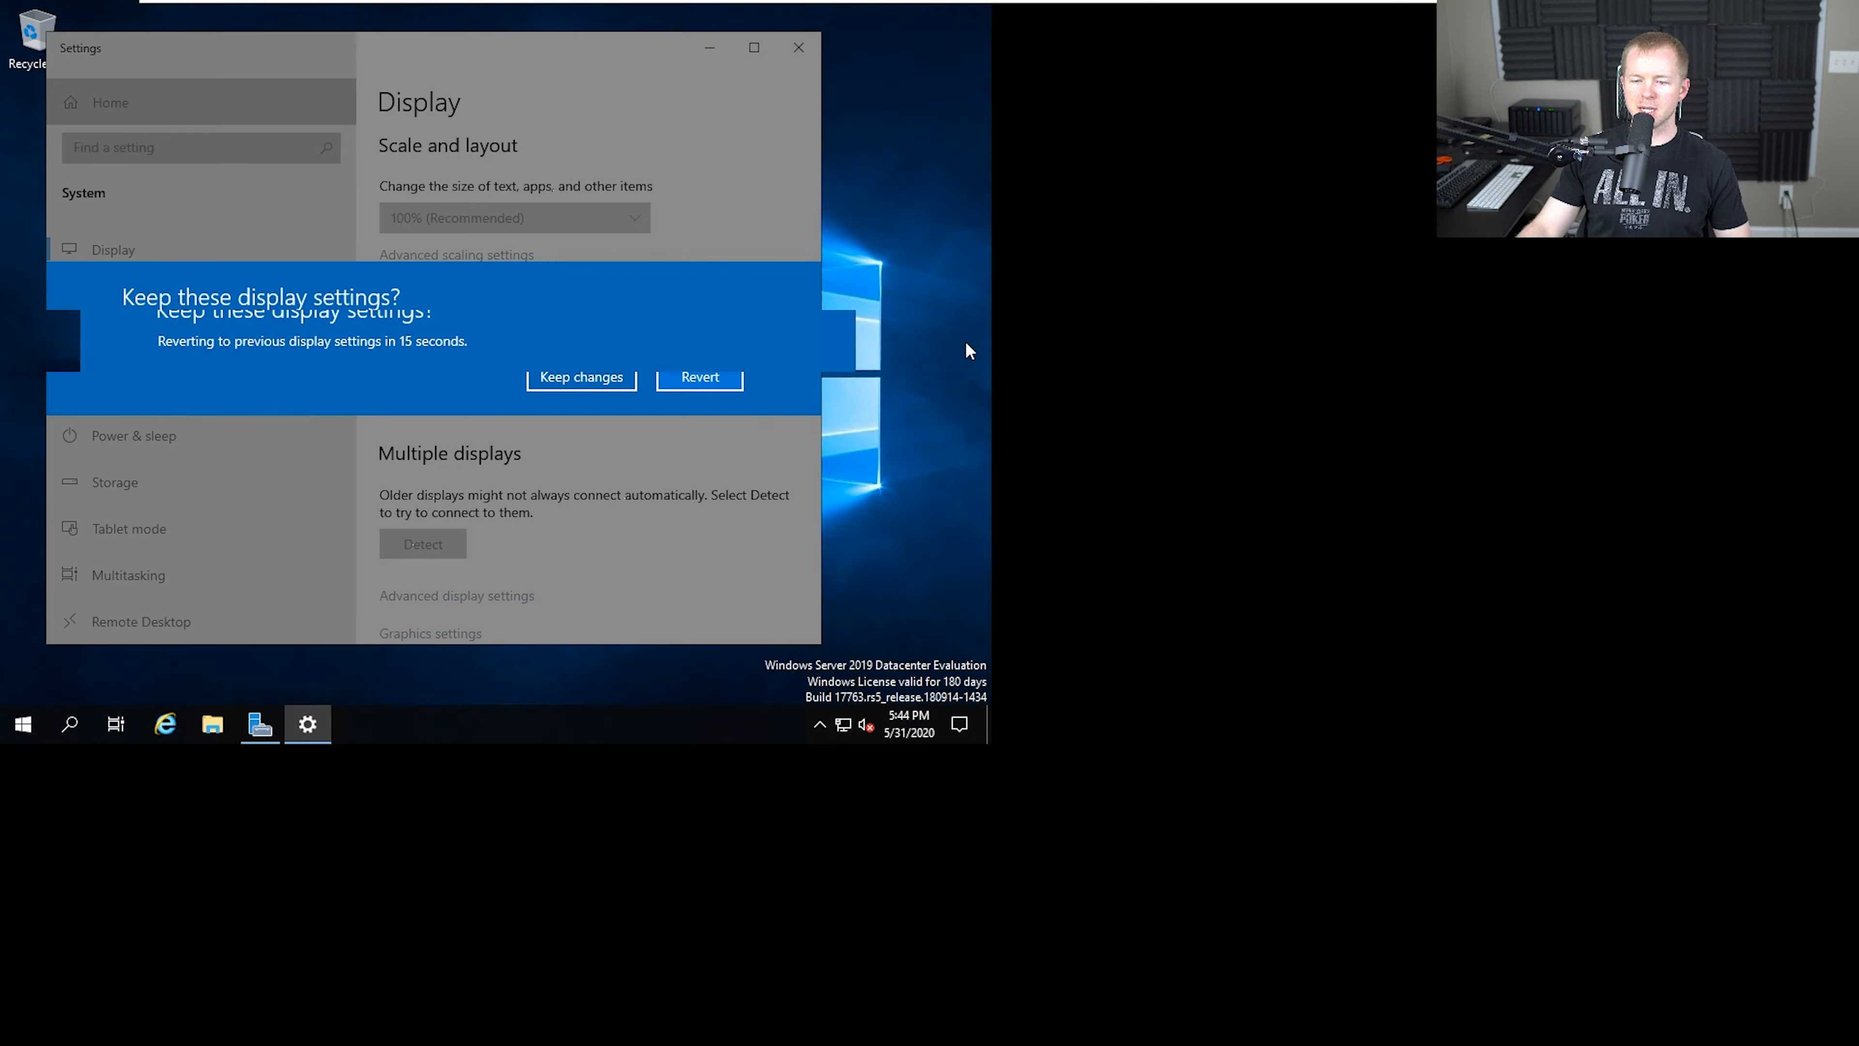
click(603, 384)
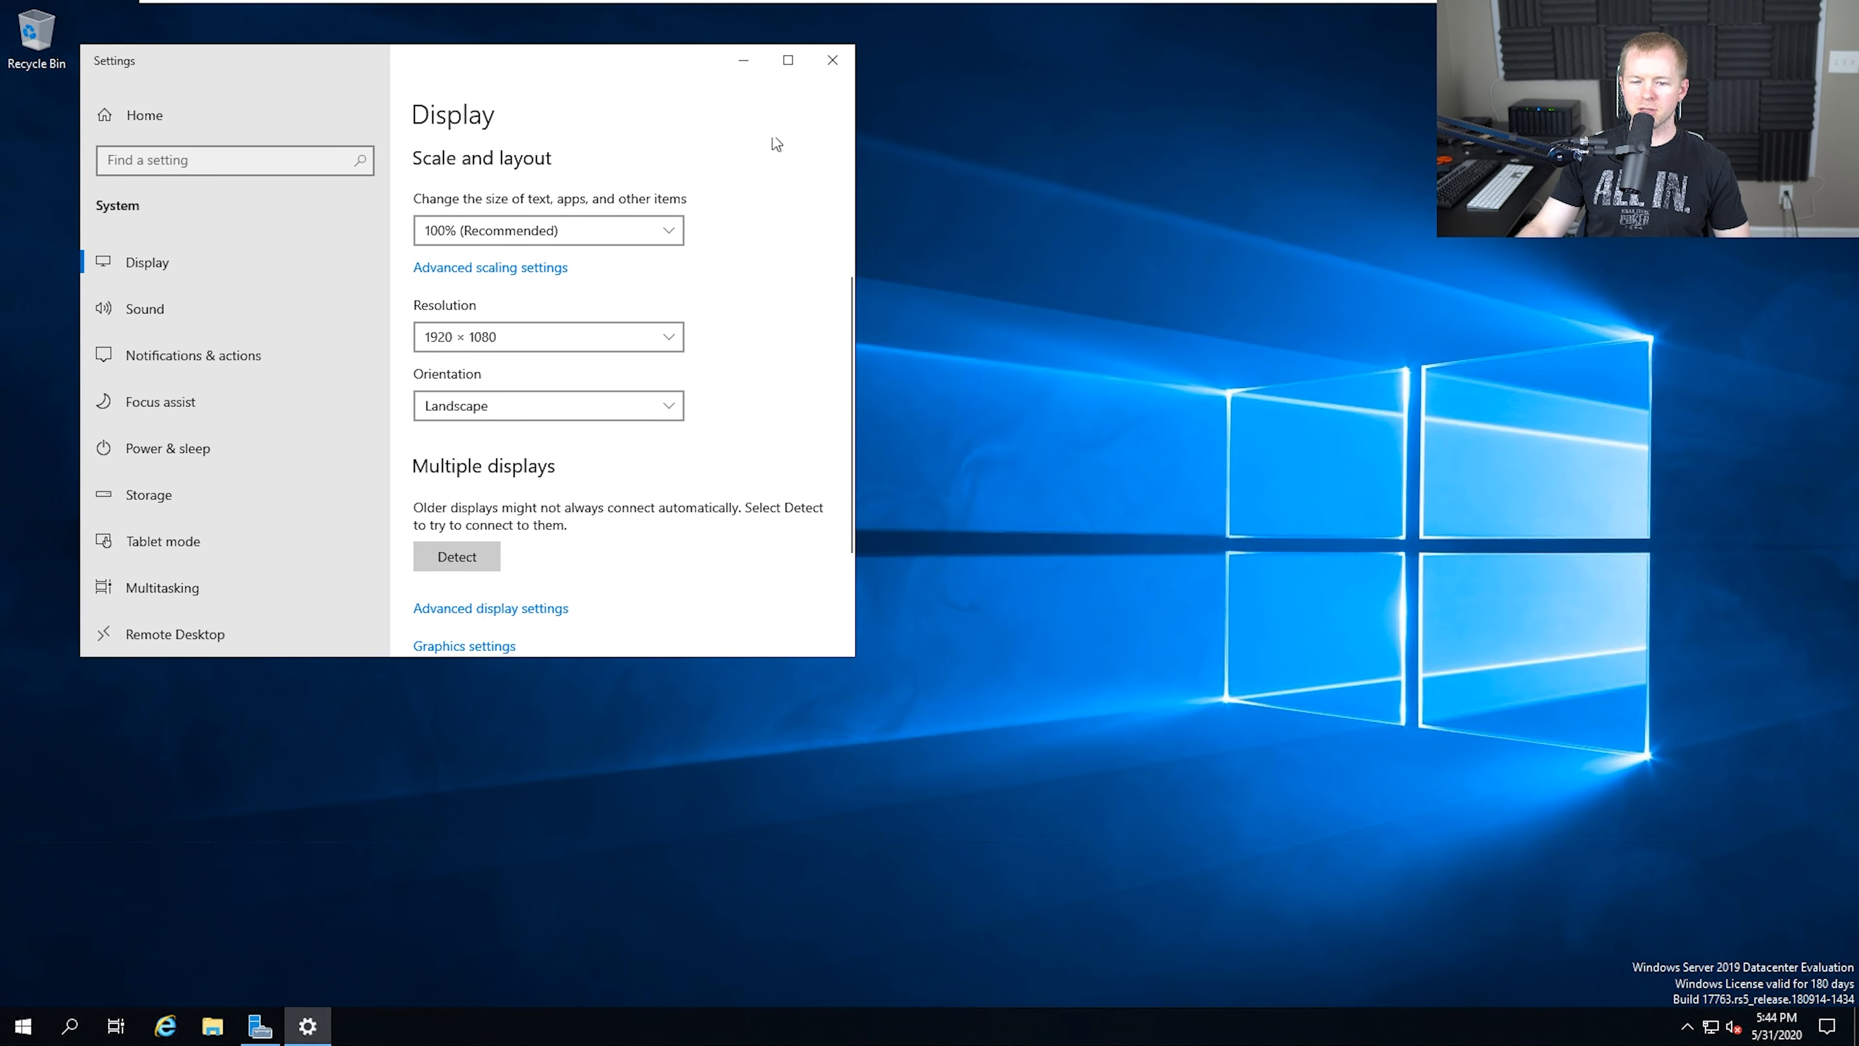
click(829, 59)
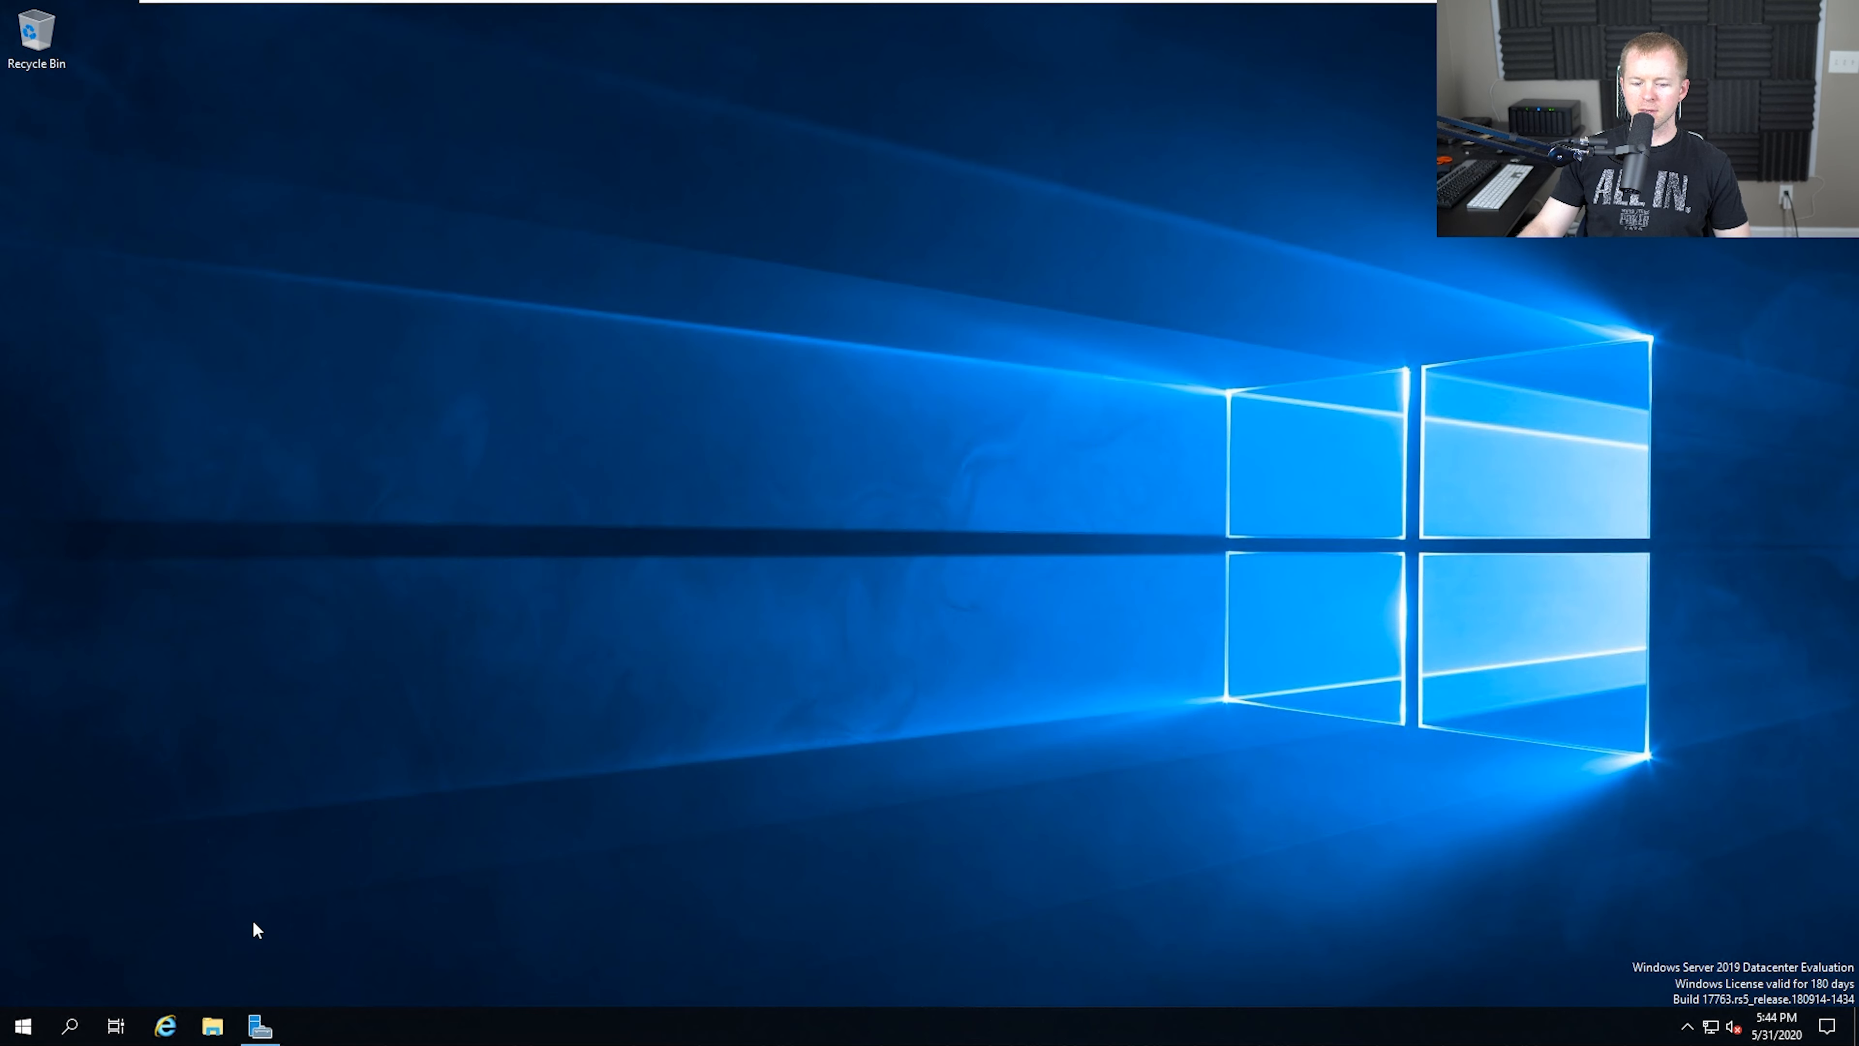
Reopen Server Manager and look through the administrative tools it offers
click(252, 1024)
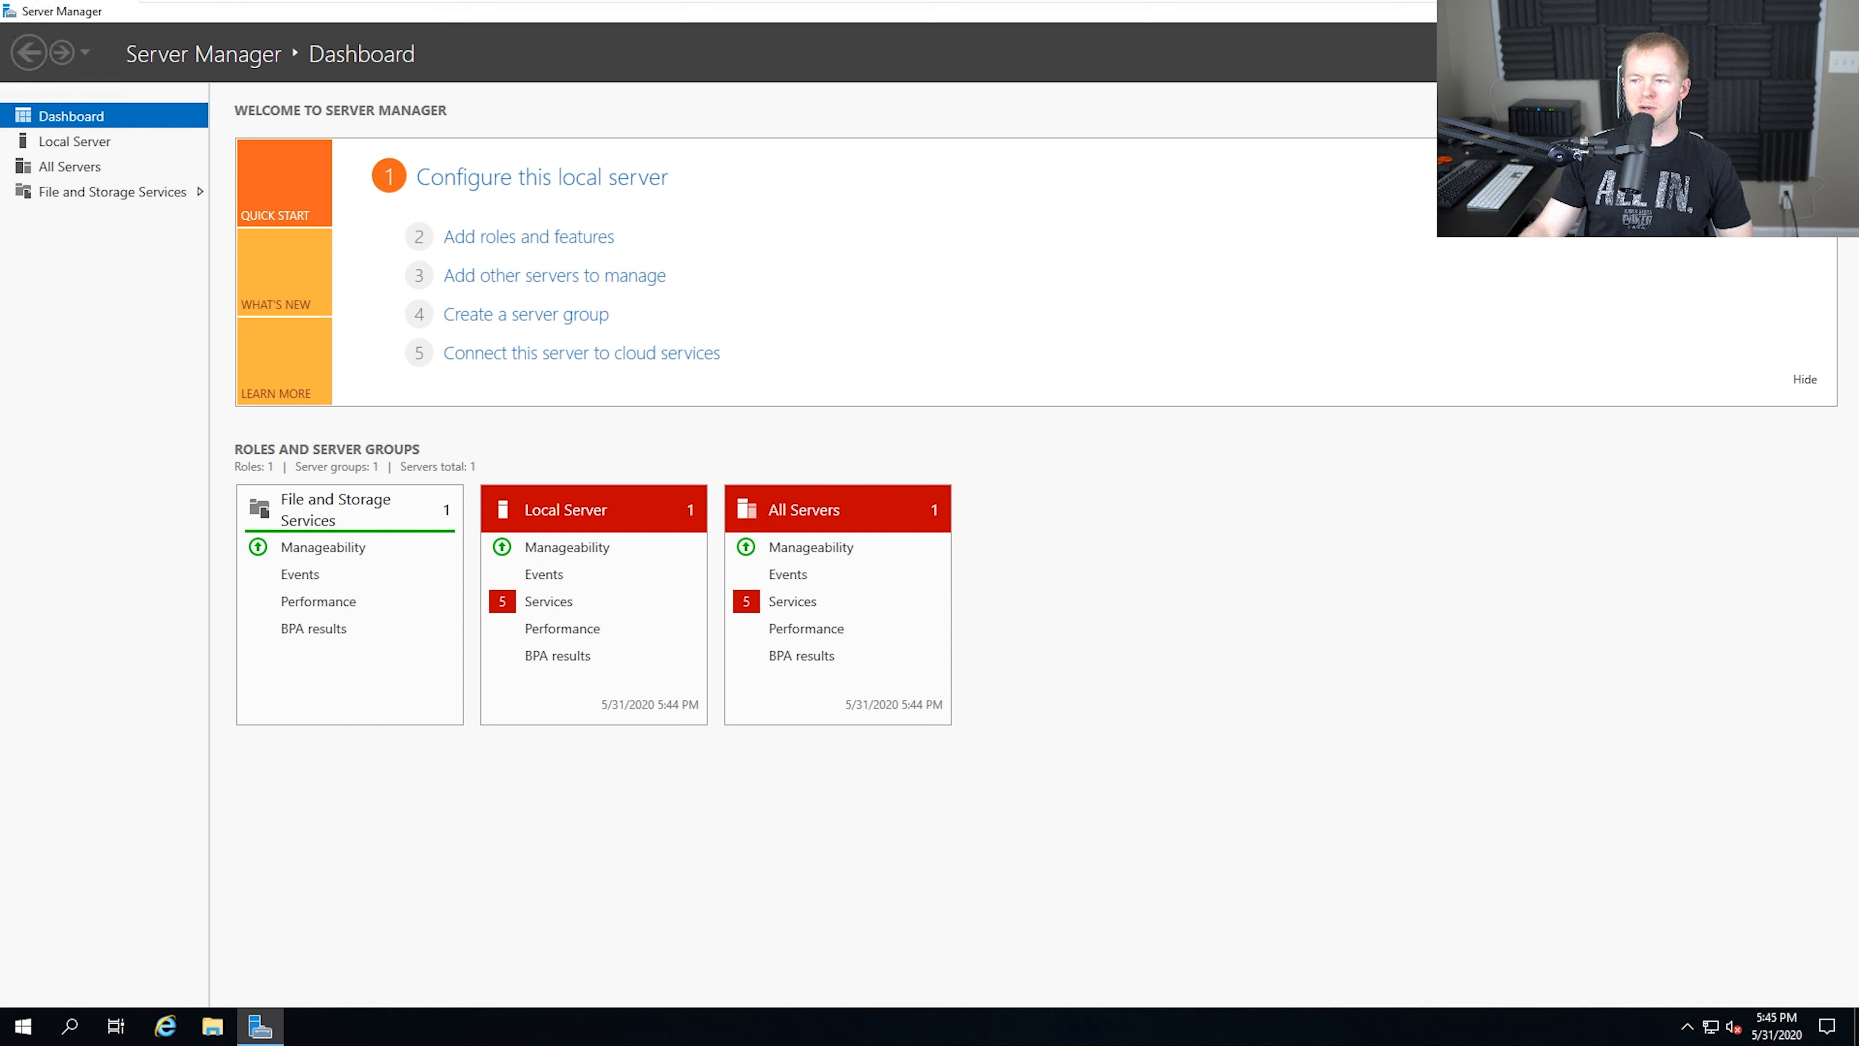
click(1718, 54)
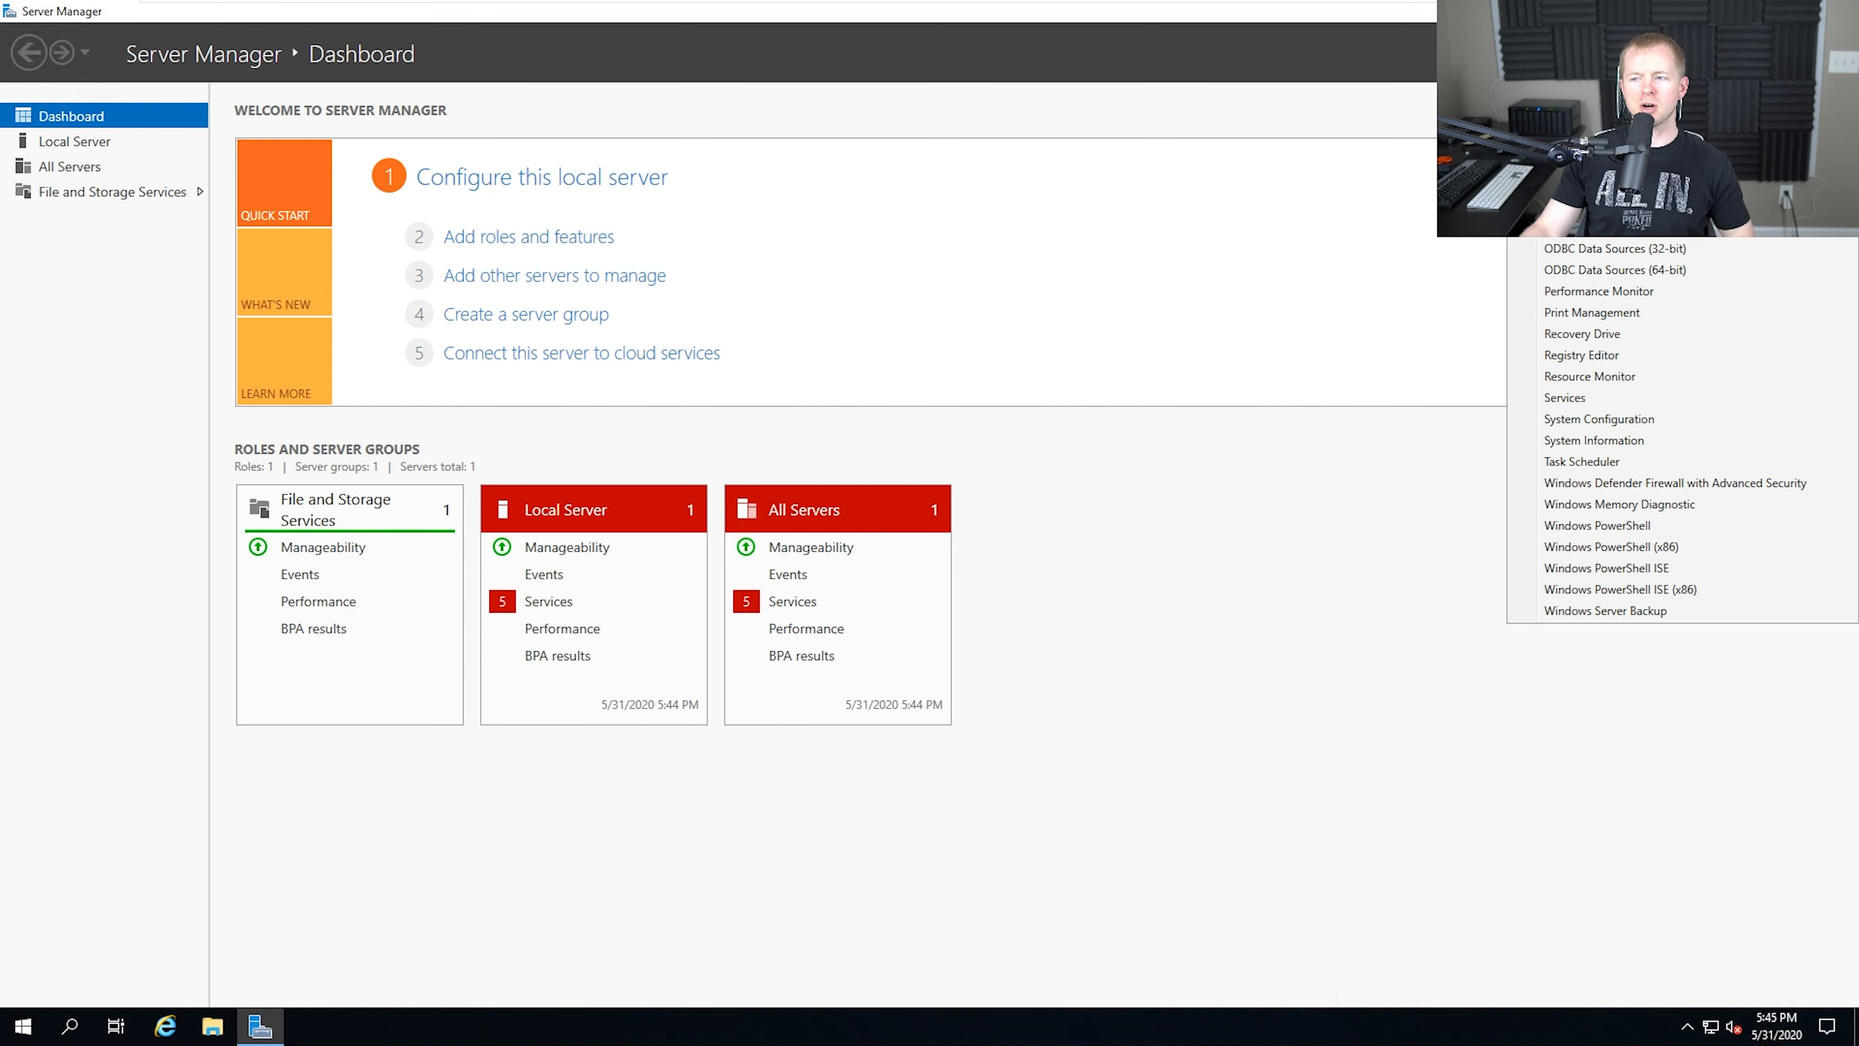
click(1373, 826)
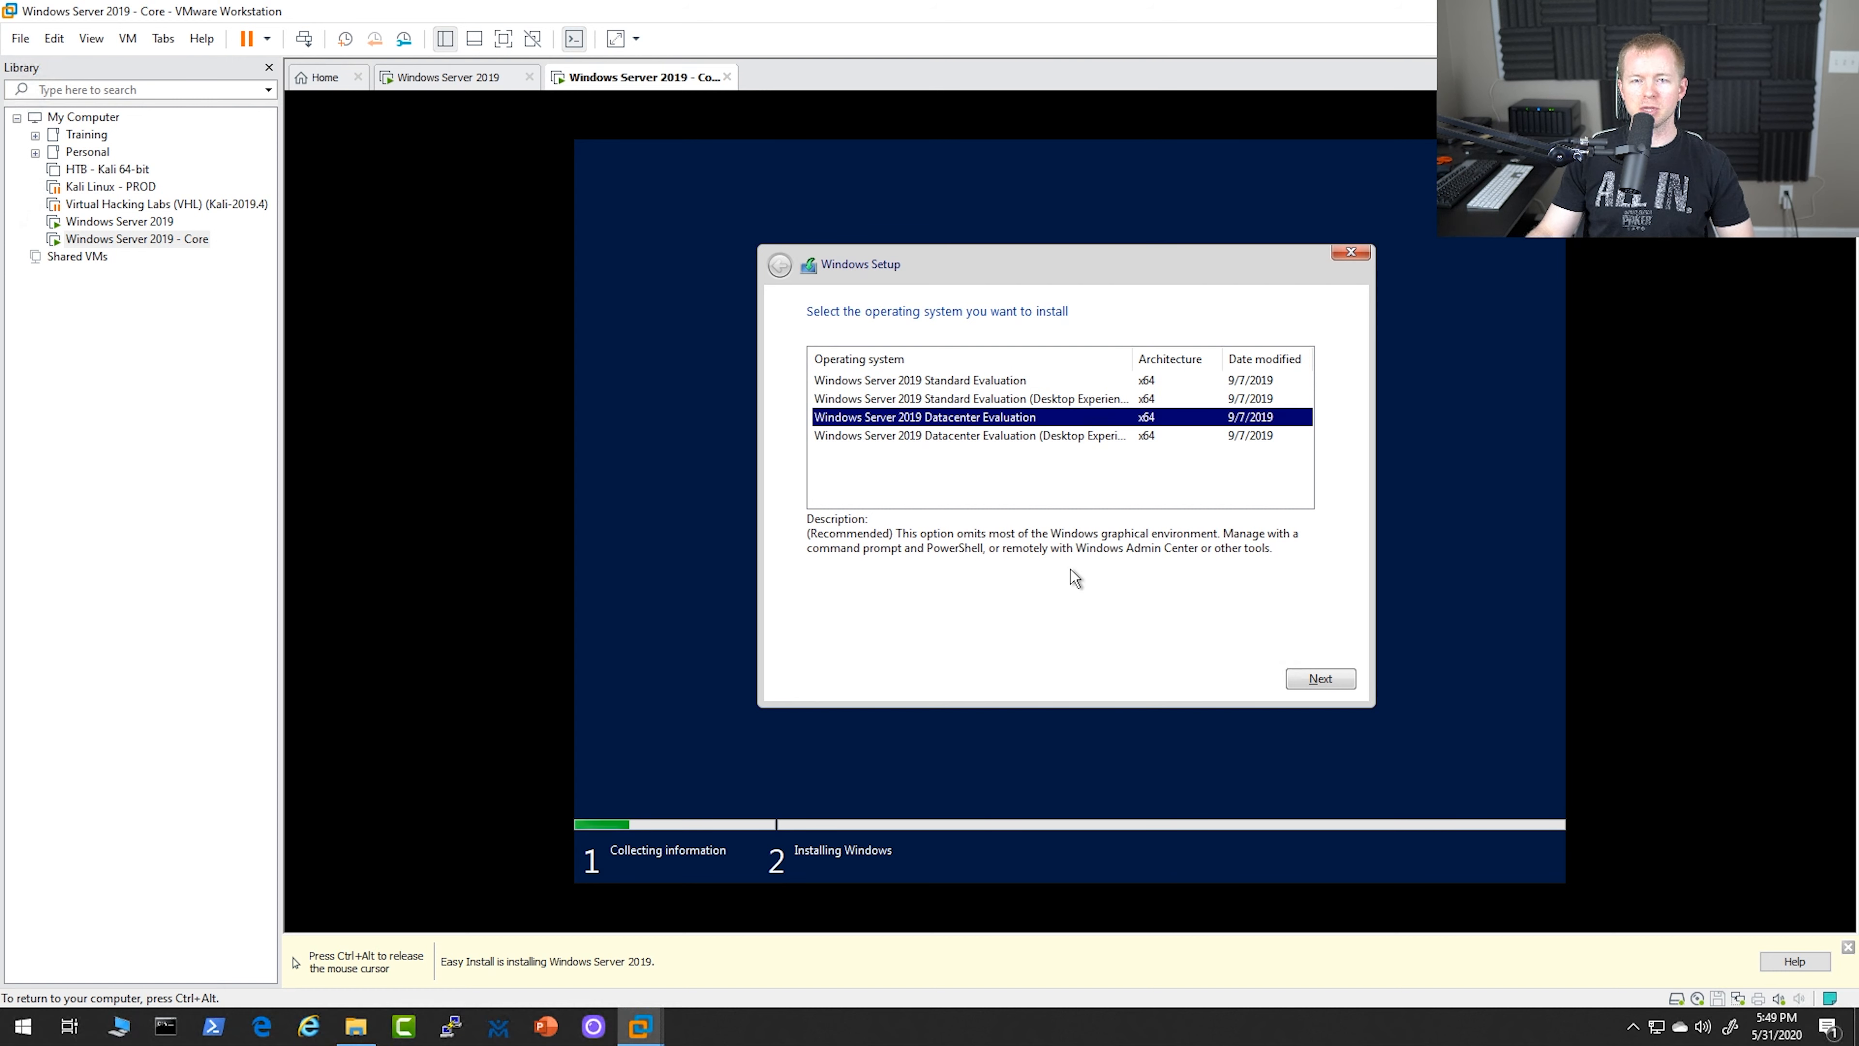
In the Core virtual machine's setup, choose Windows Server 2019 Datacenter Evaluation without Desktop Experience and accept the license terms
click(1318, 682)
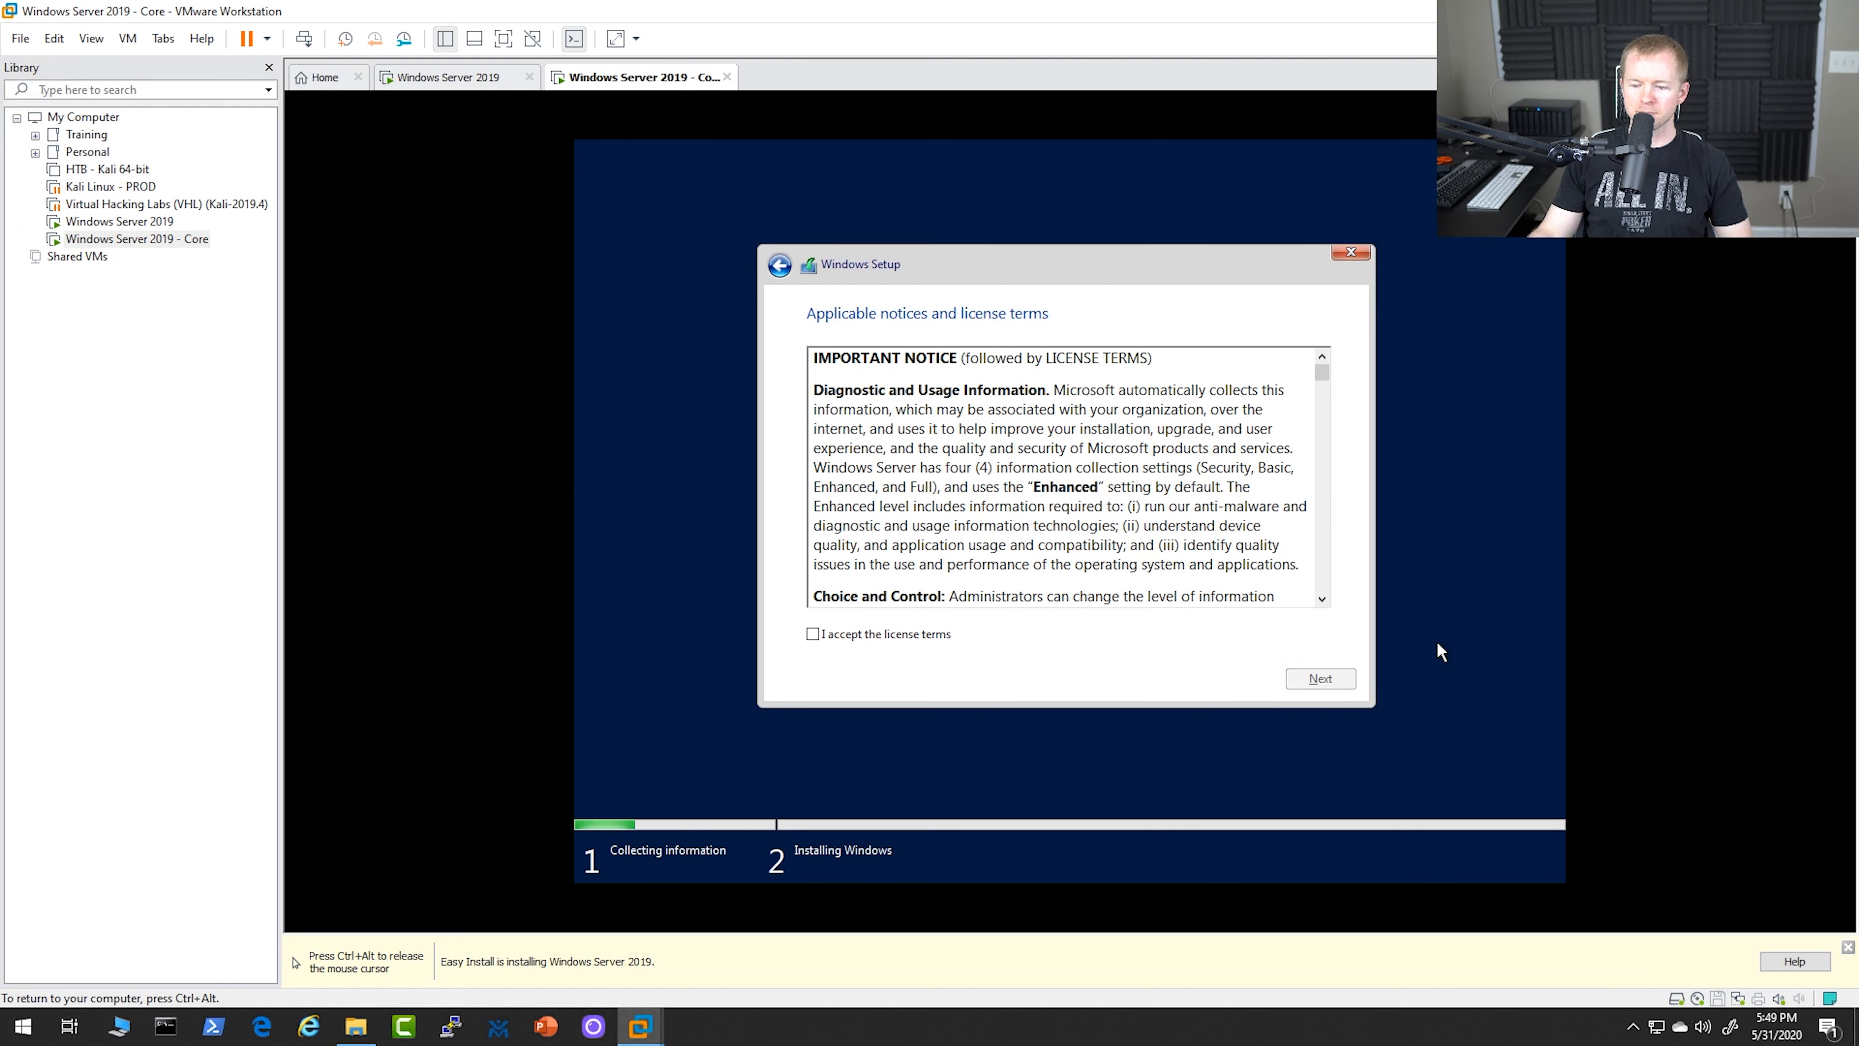
click(865, 632)
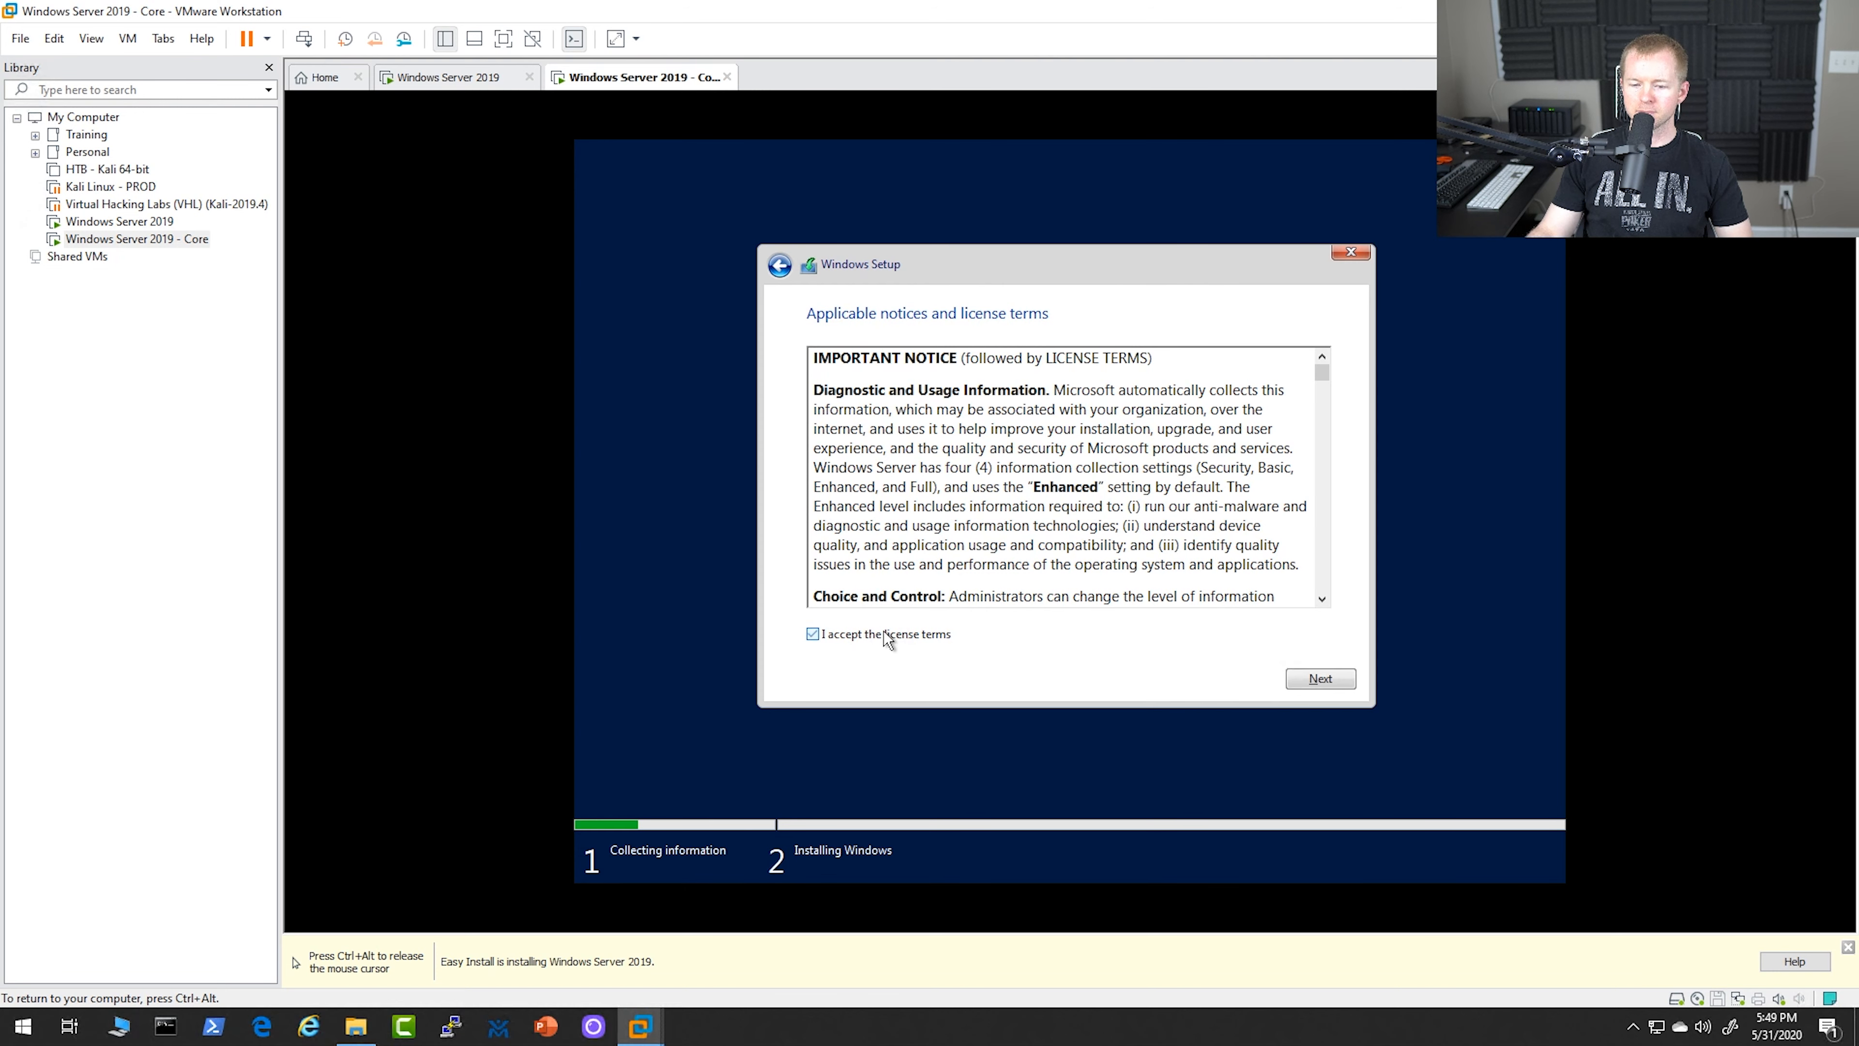
click(1304, 676)
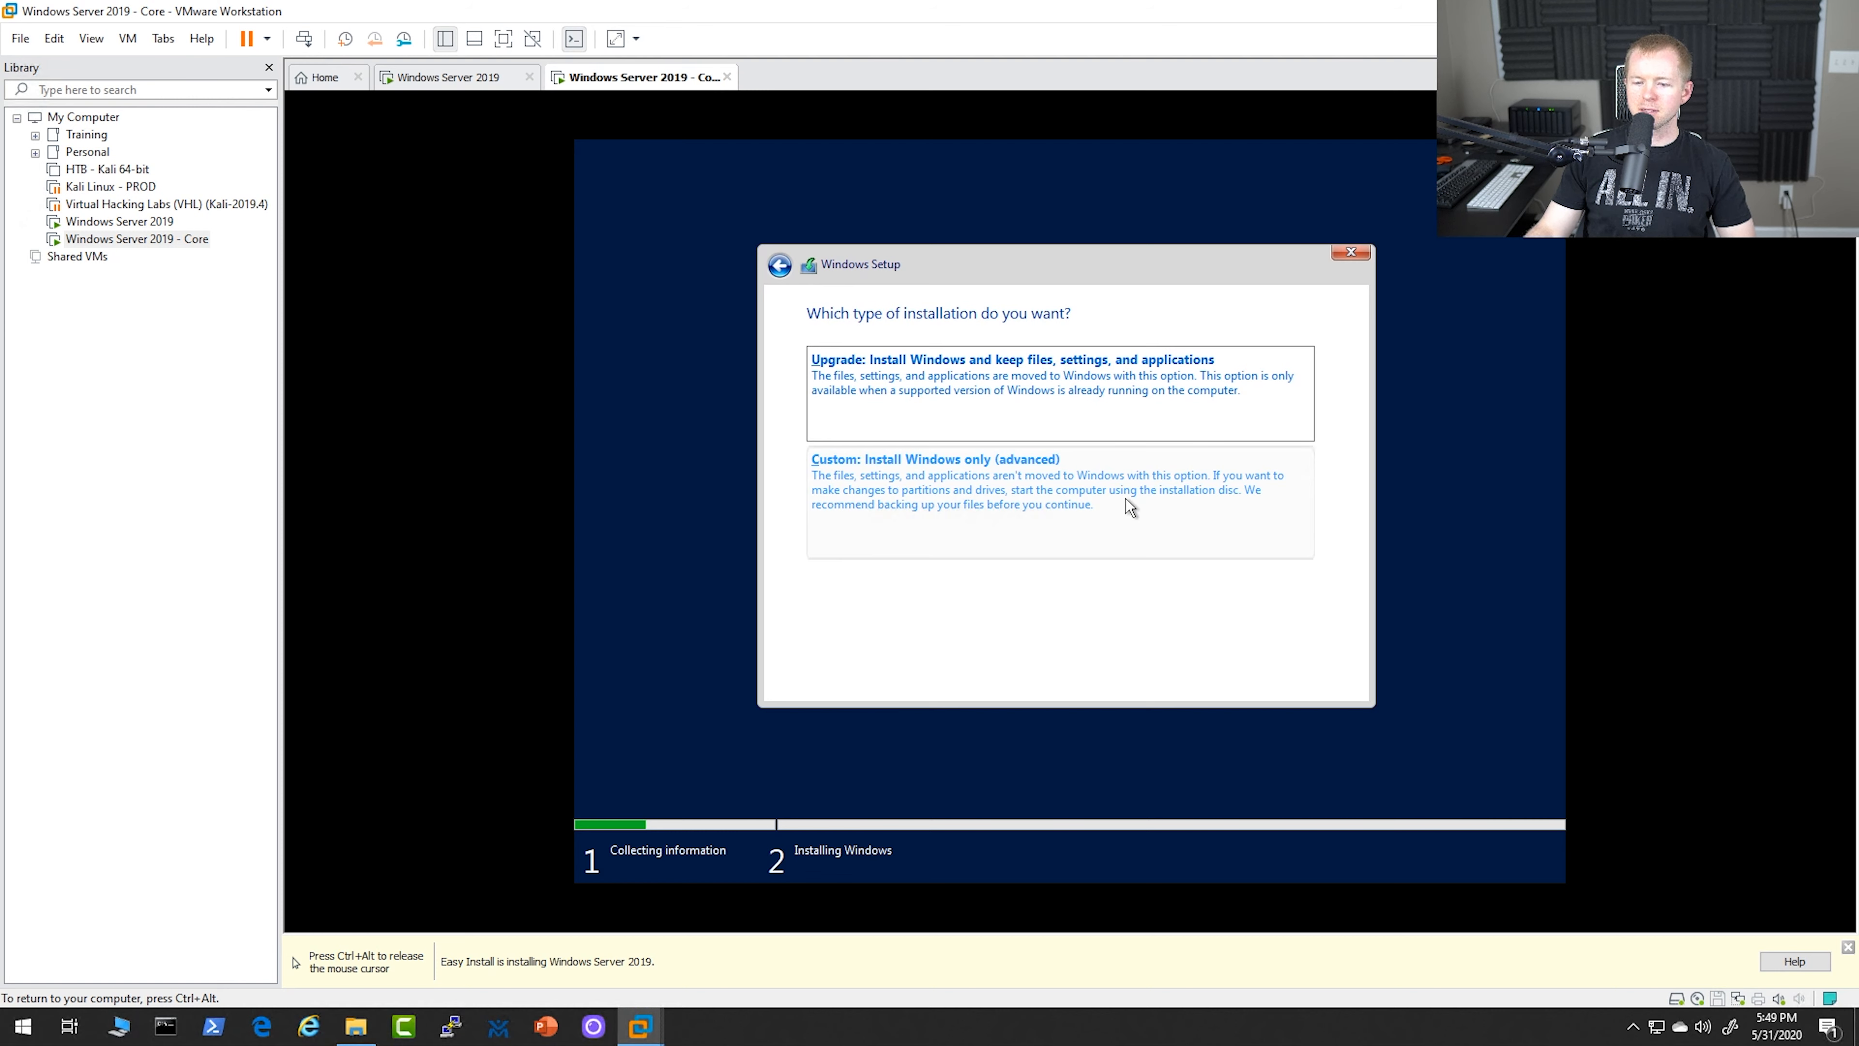
Run a custom Windows-only installation on Drive 0 Unallocated Space in the Core virtual machine
click(1068, 510)
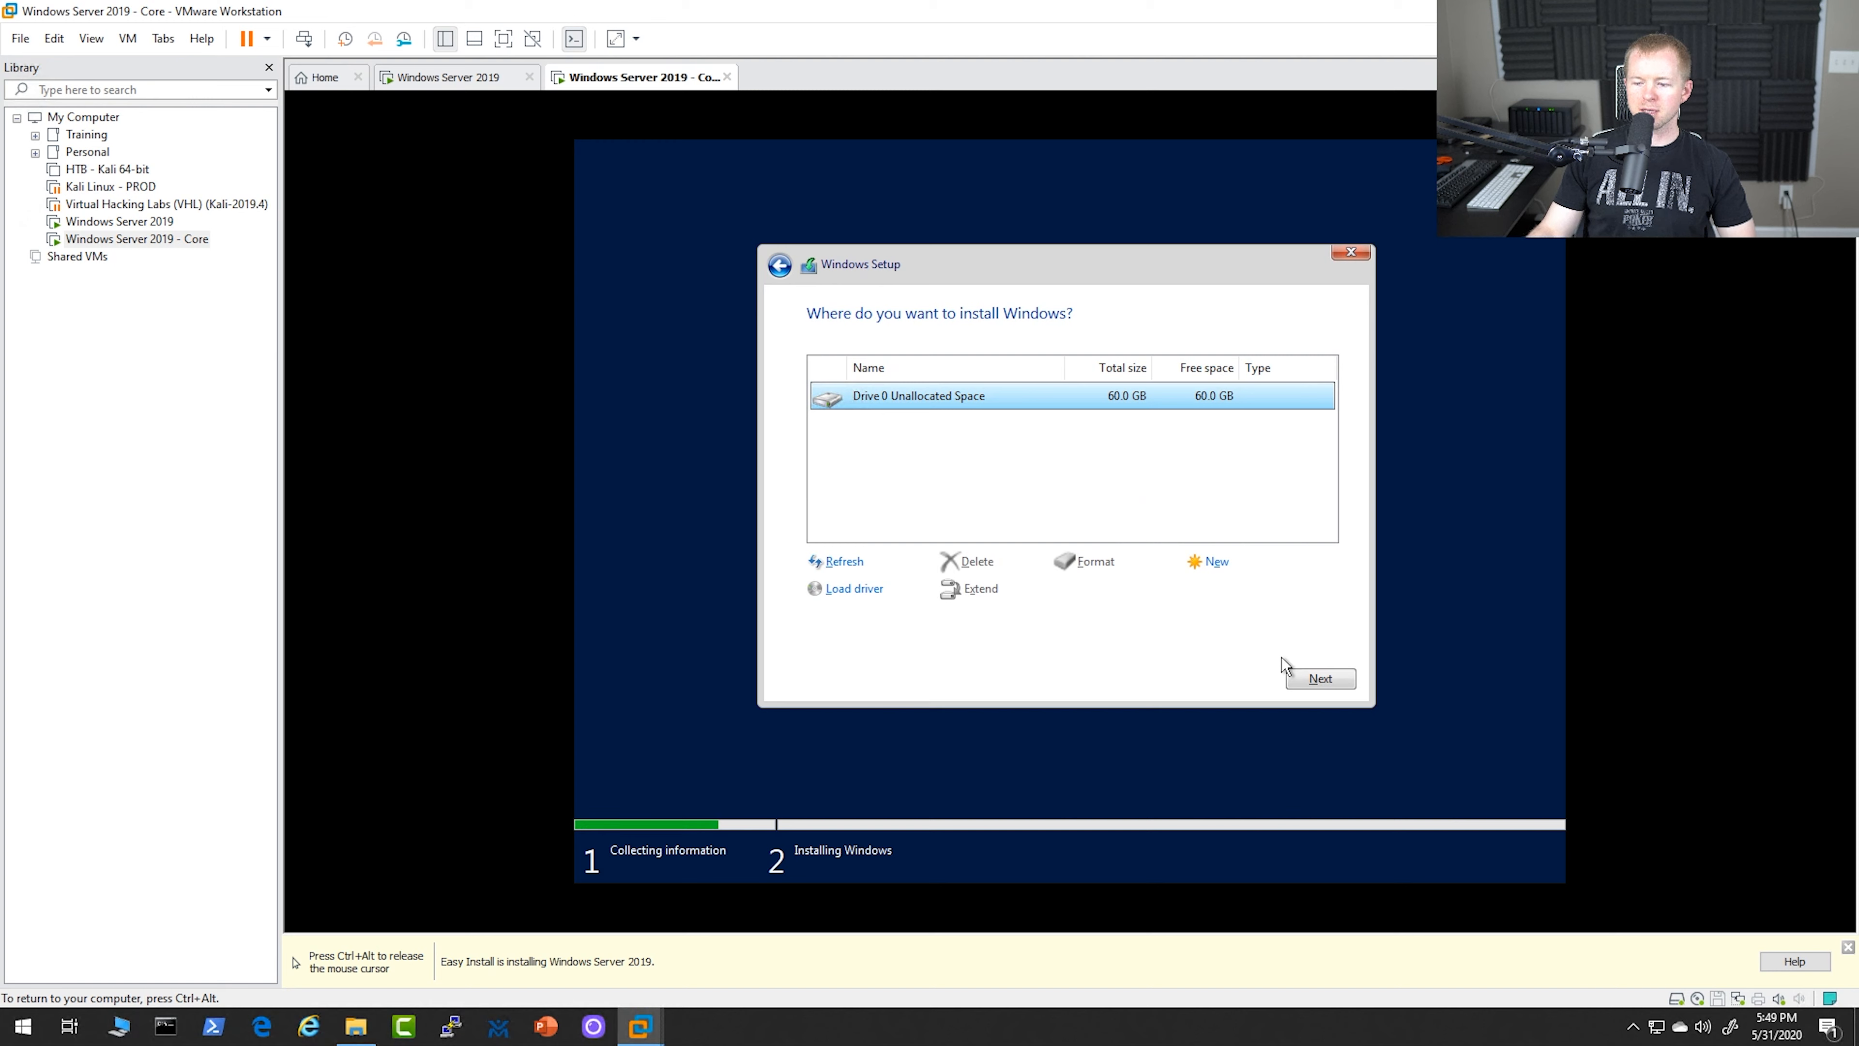
click(1317, 680)
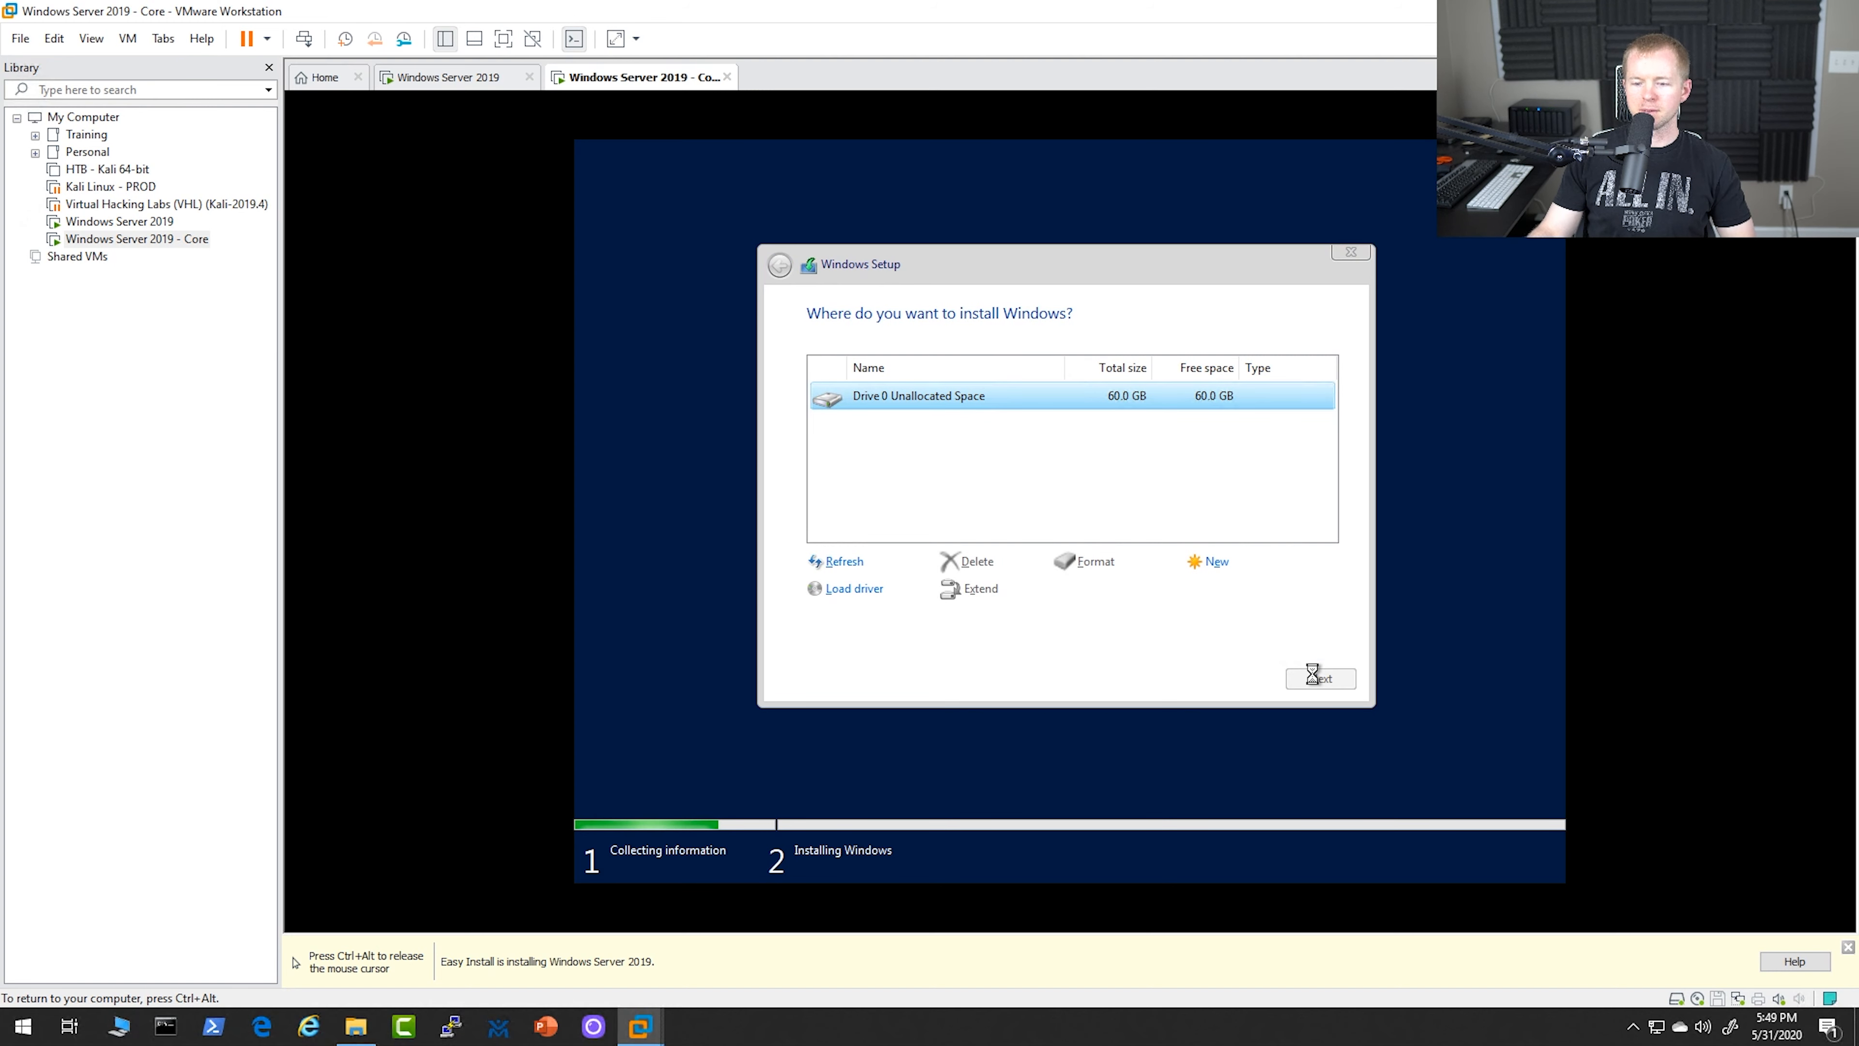
key(ctrl+alt)
click(1567, 555)
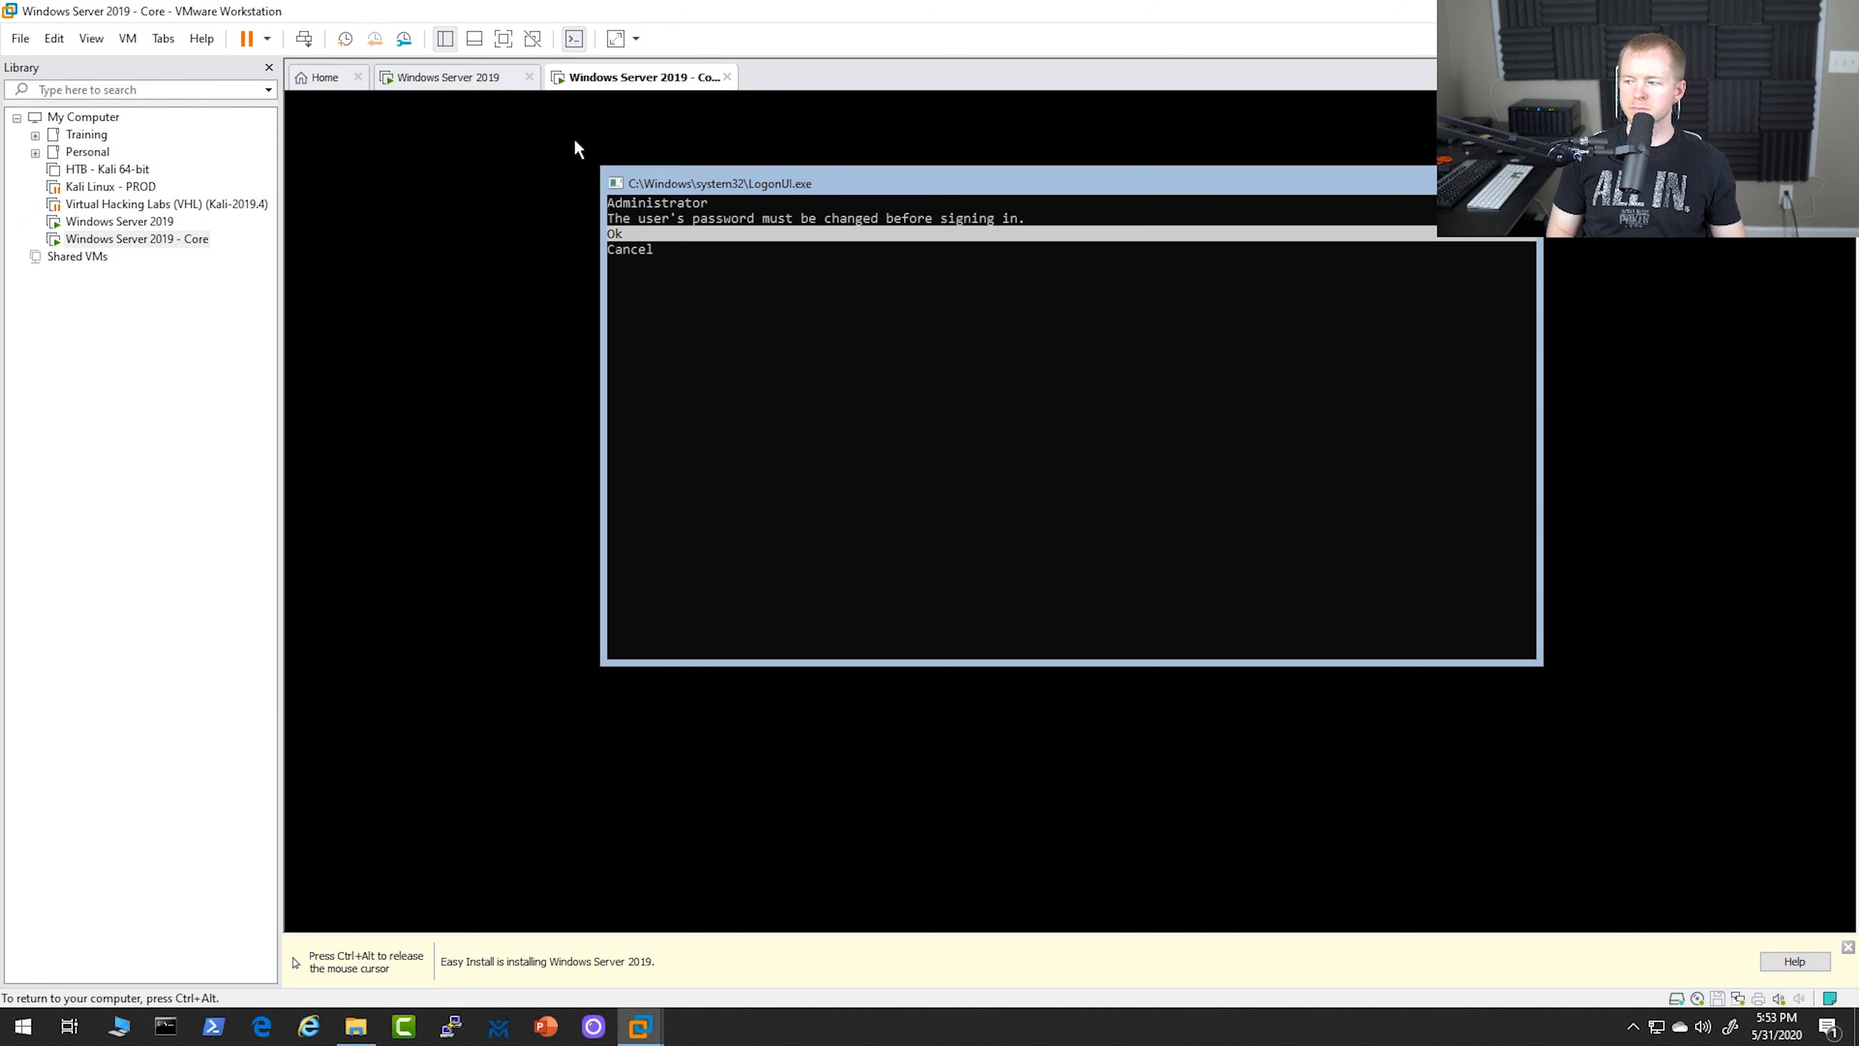
Agree to the required Administrator password change, enter and confirm the new password, and continue to the command prompt
click(703, 356)
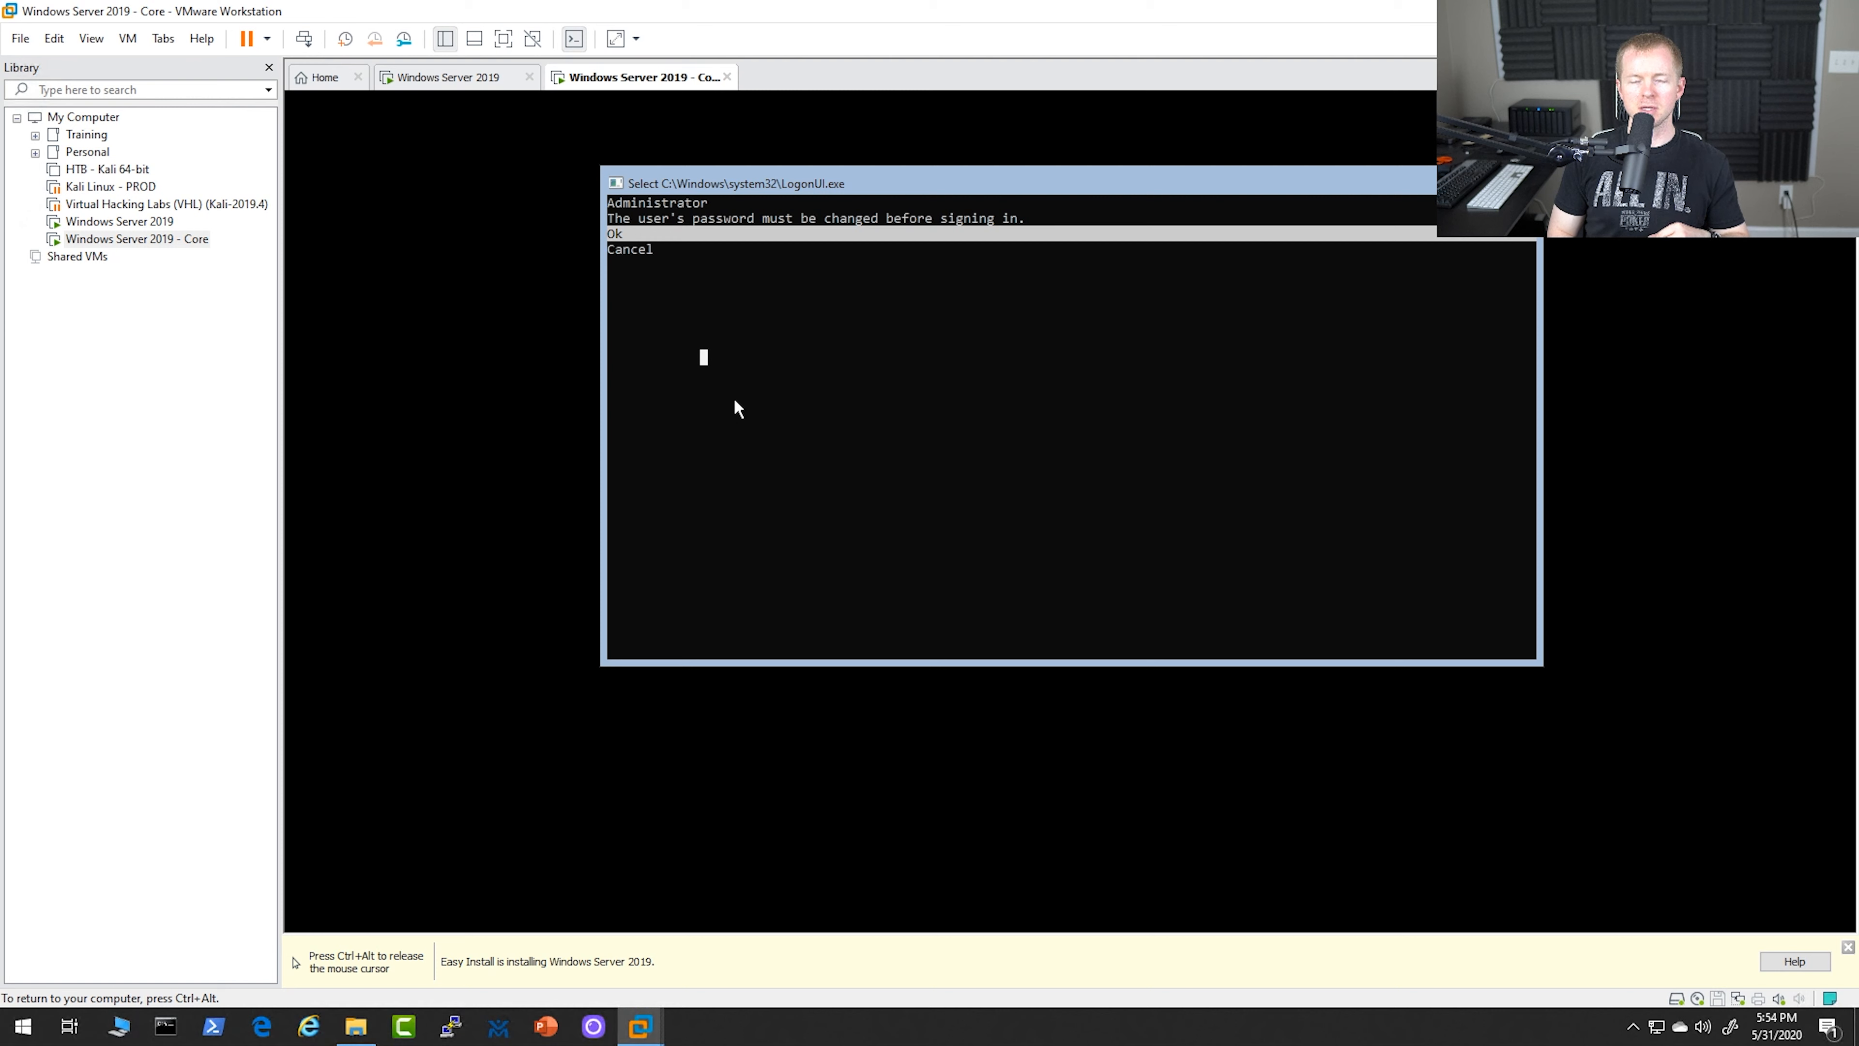
key(Return)
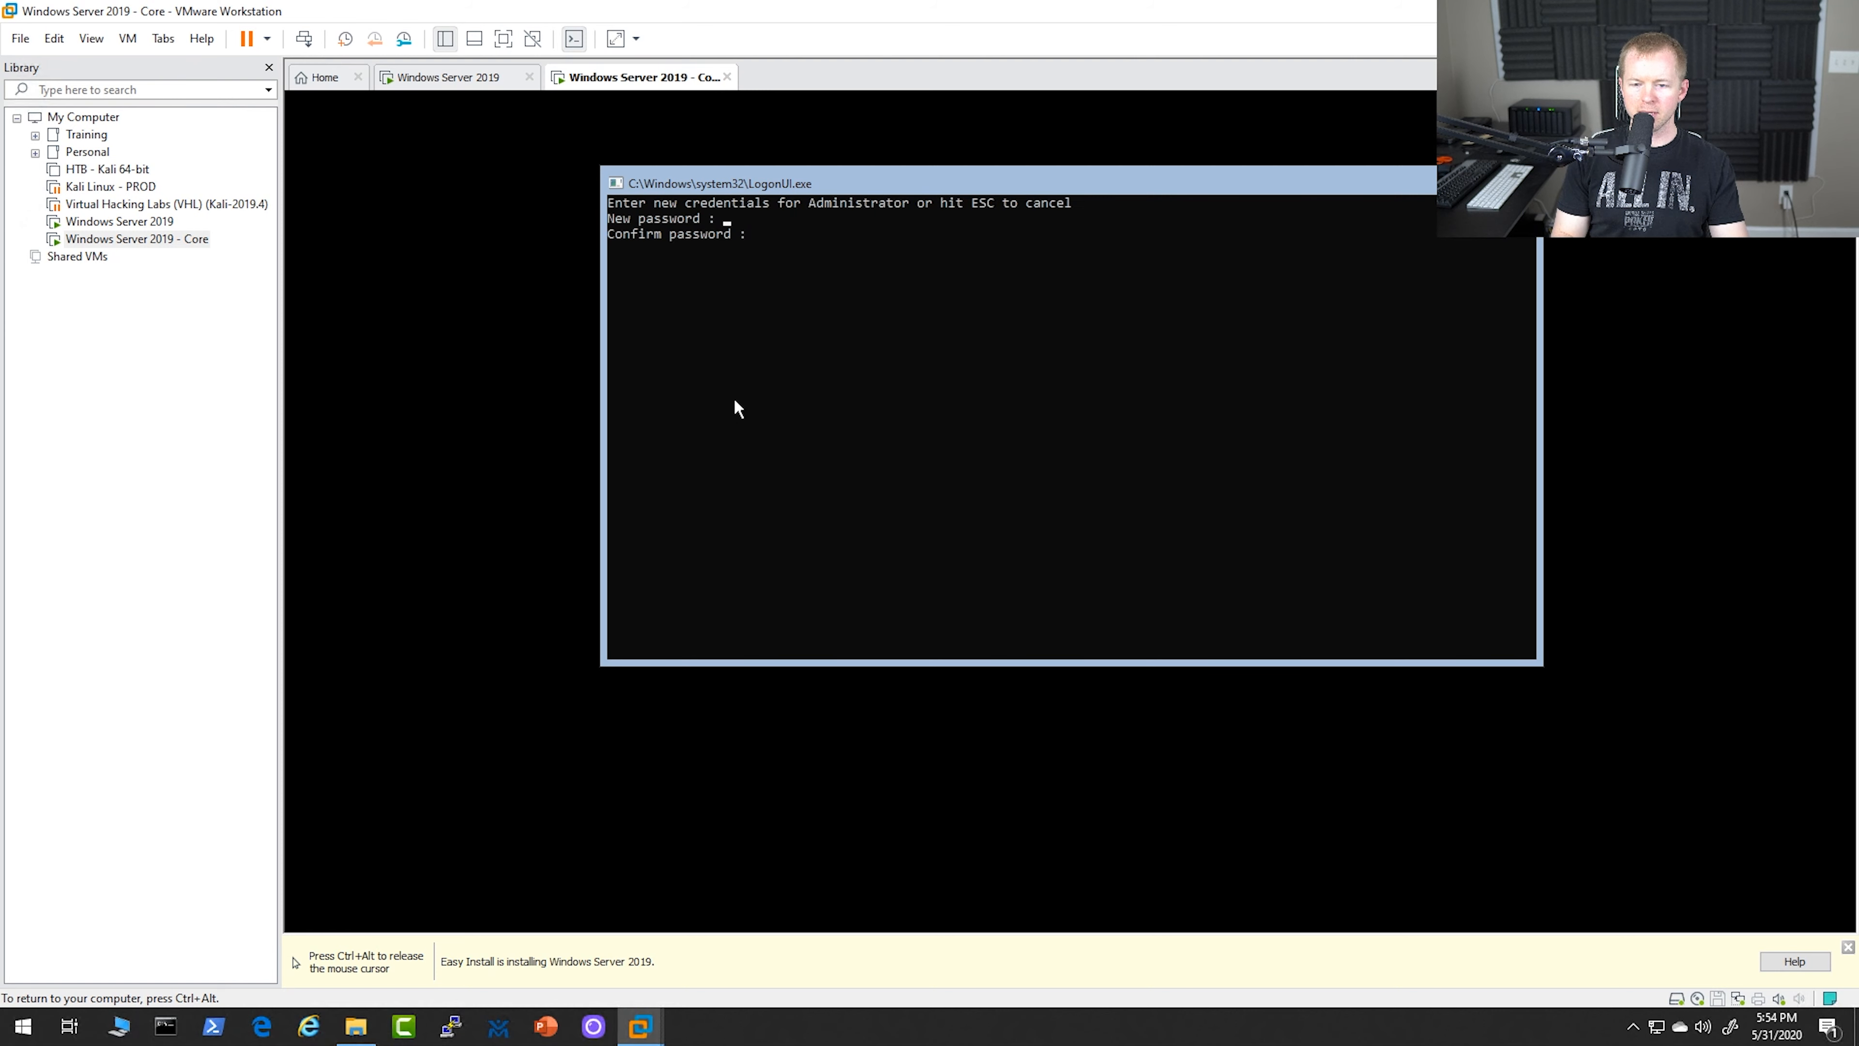
text(****************)
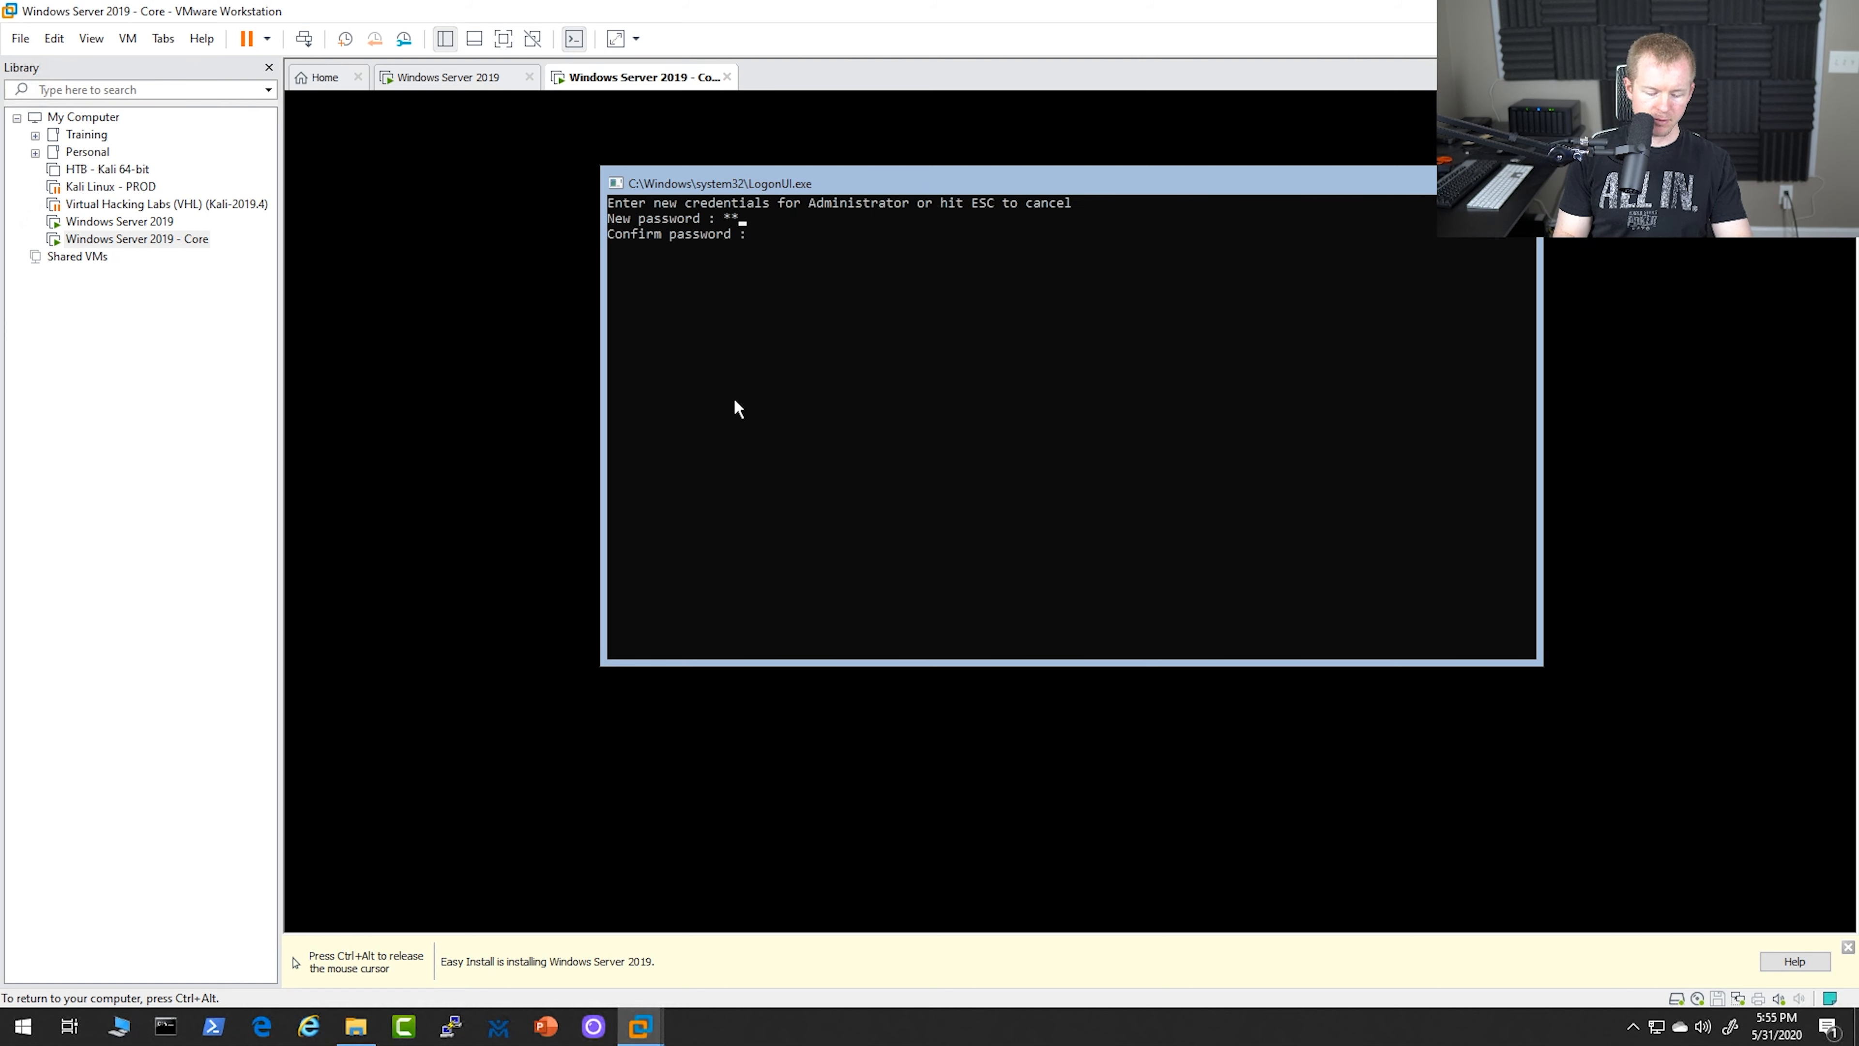
key(Tab)
text(****************)
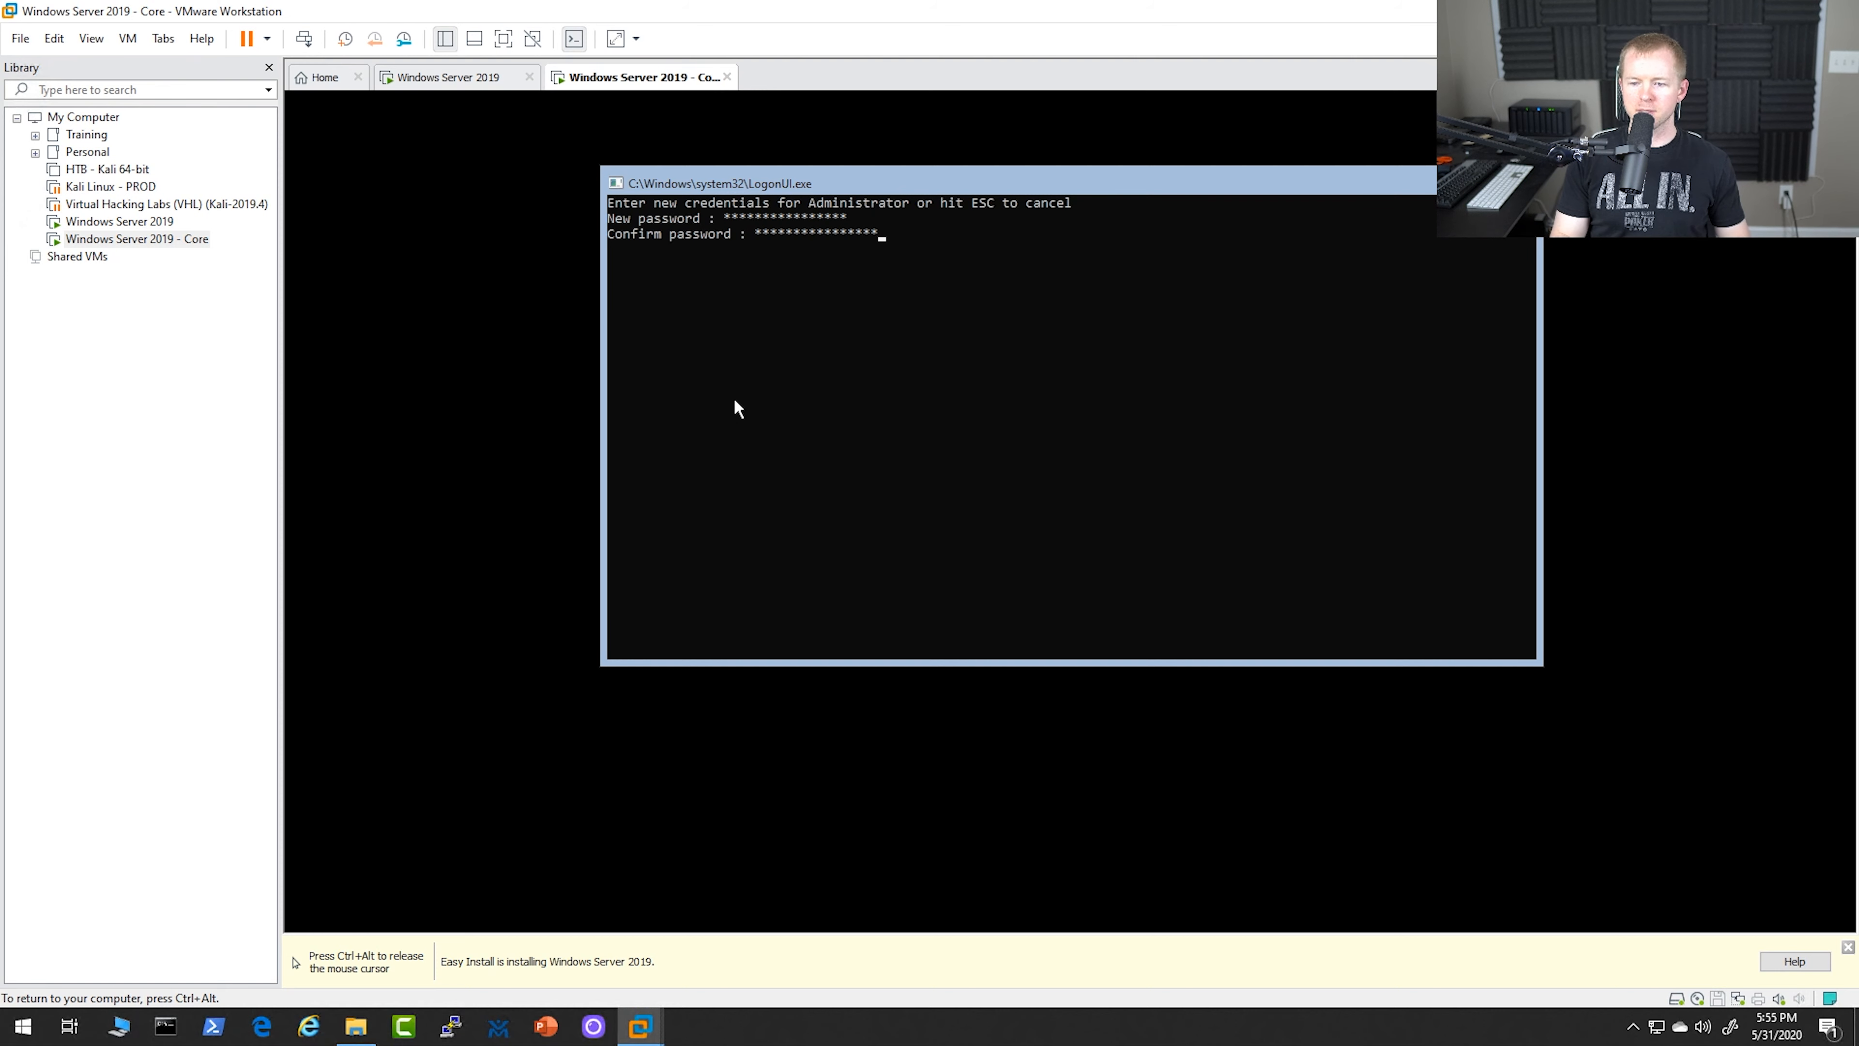
key(Return)
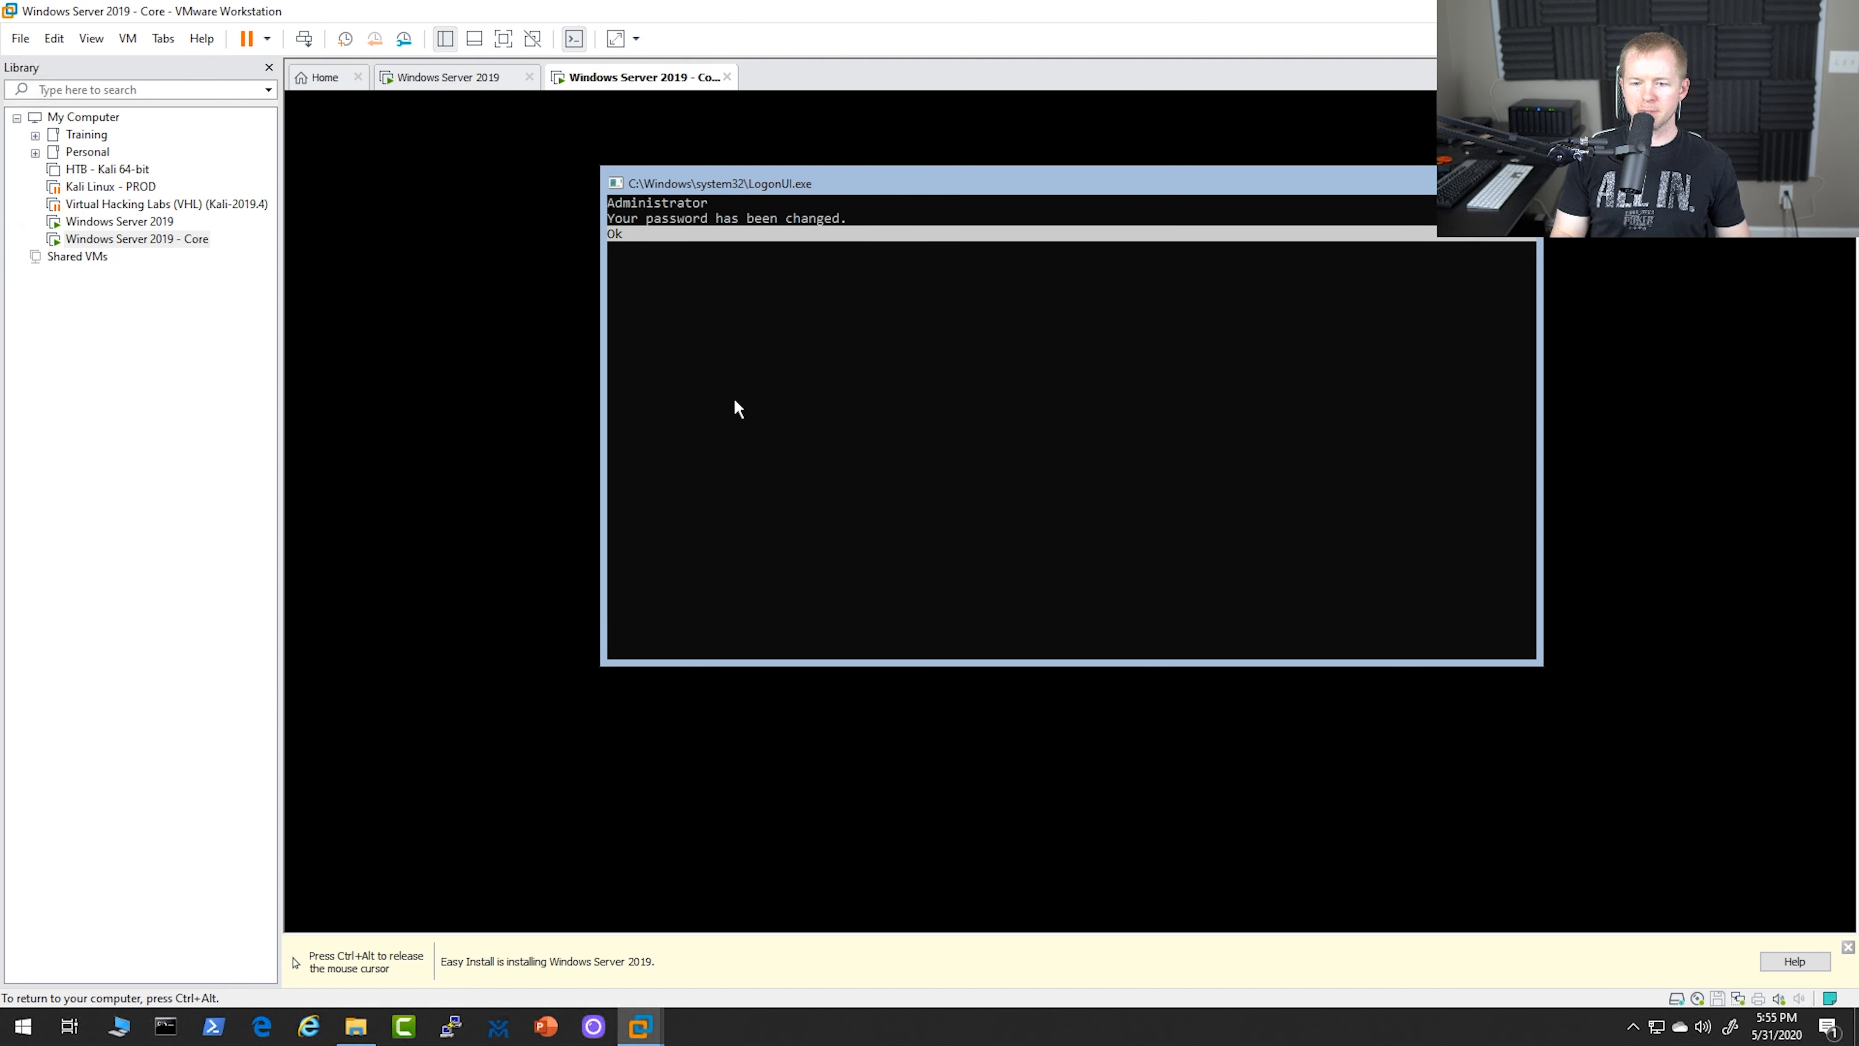
key(Return)
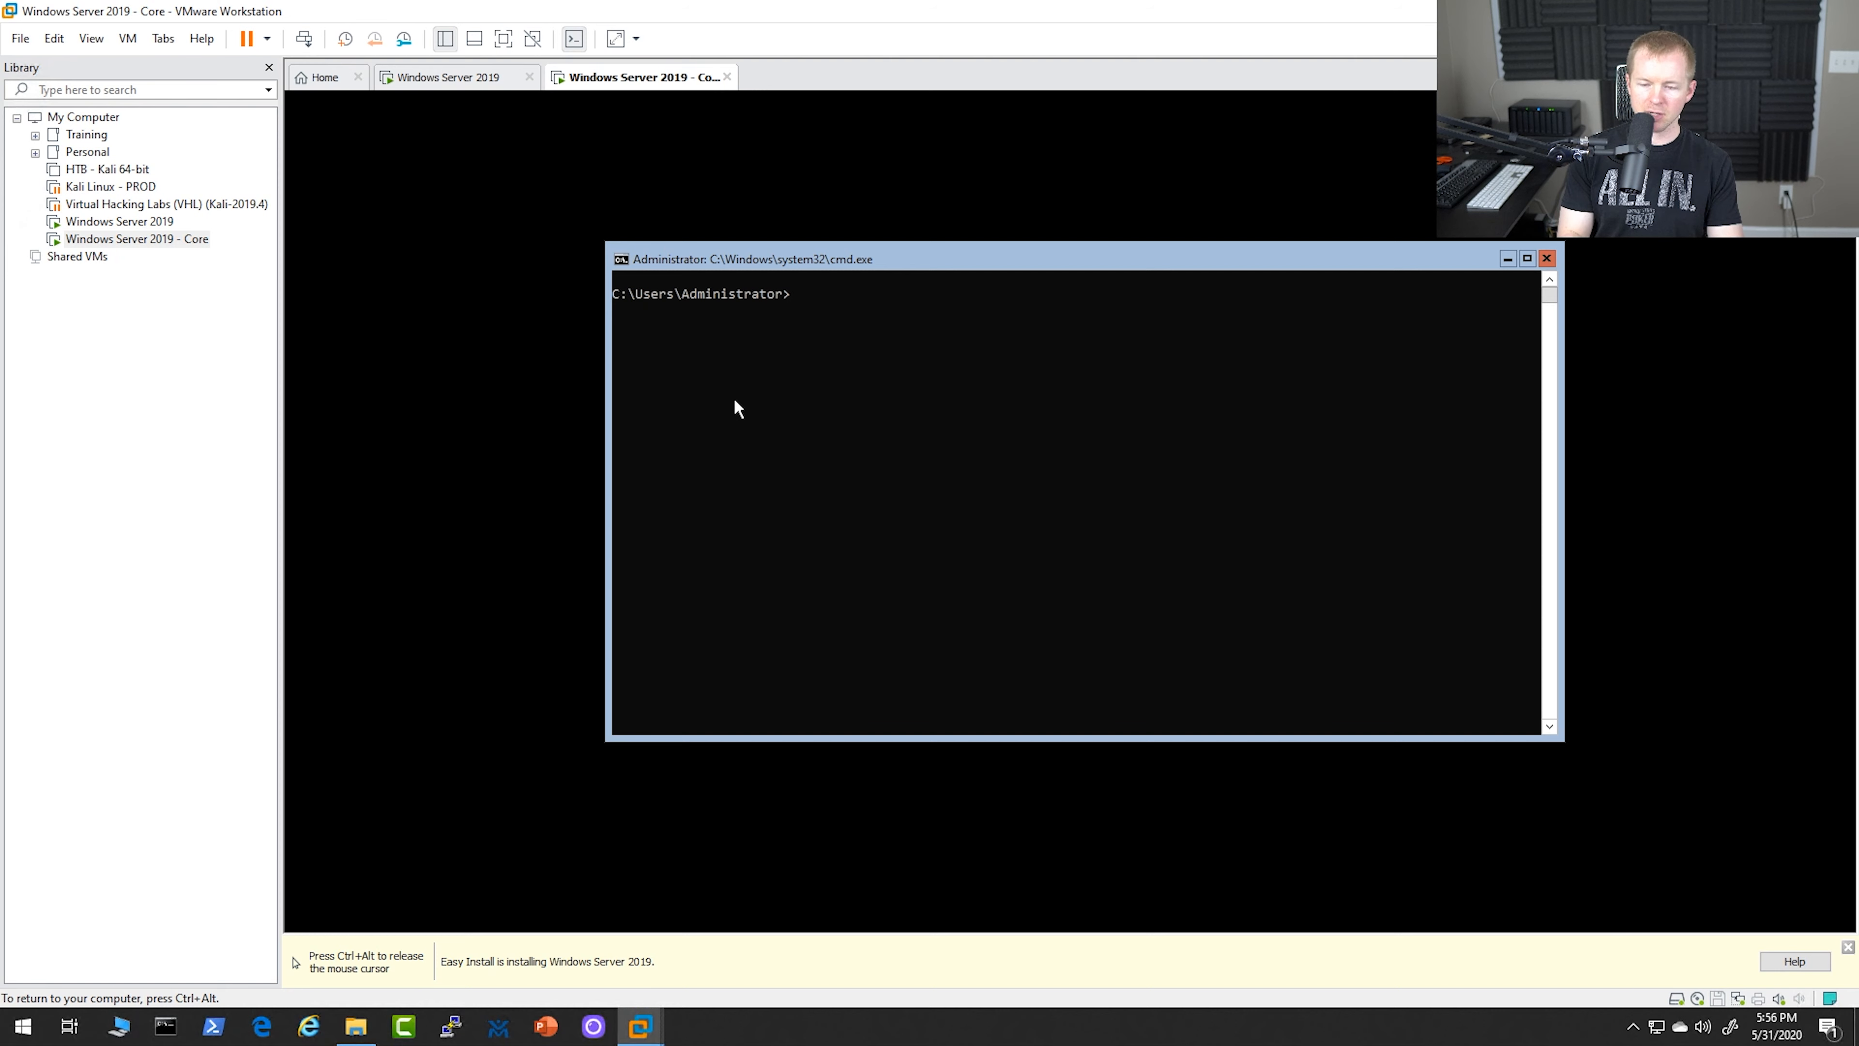
Start PowerShell from the Server Core command prompt
text(Powershell)
key(Return)
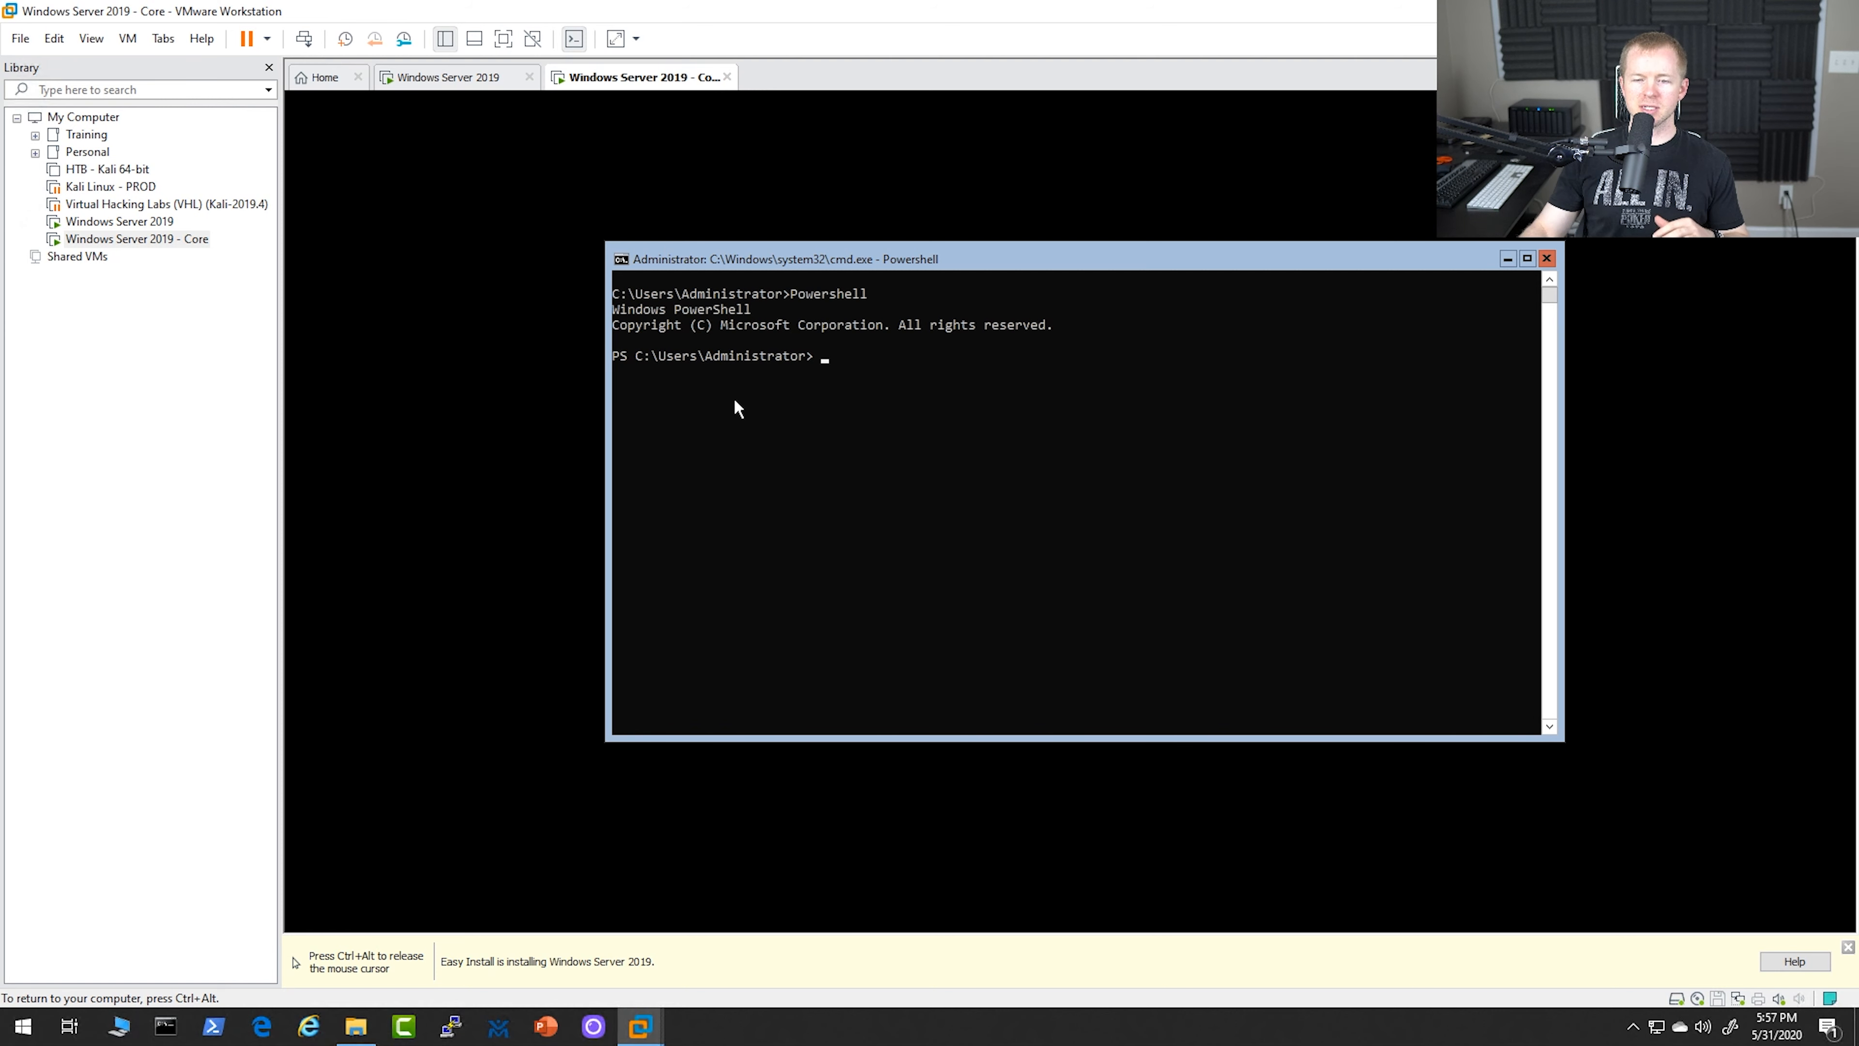
Switch to the Windows Server 2019 desktop virtual machine and close its Server Manager window
key(ctrl+alt)
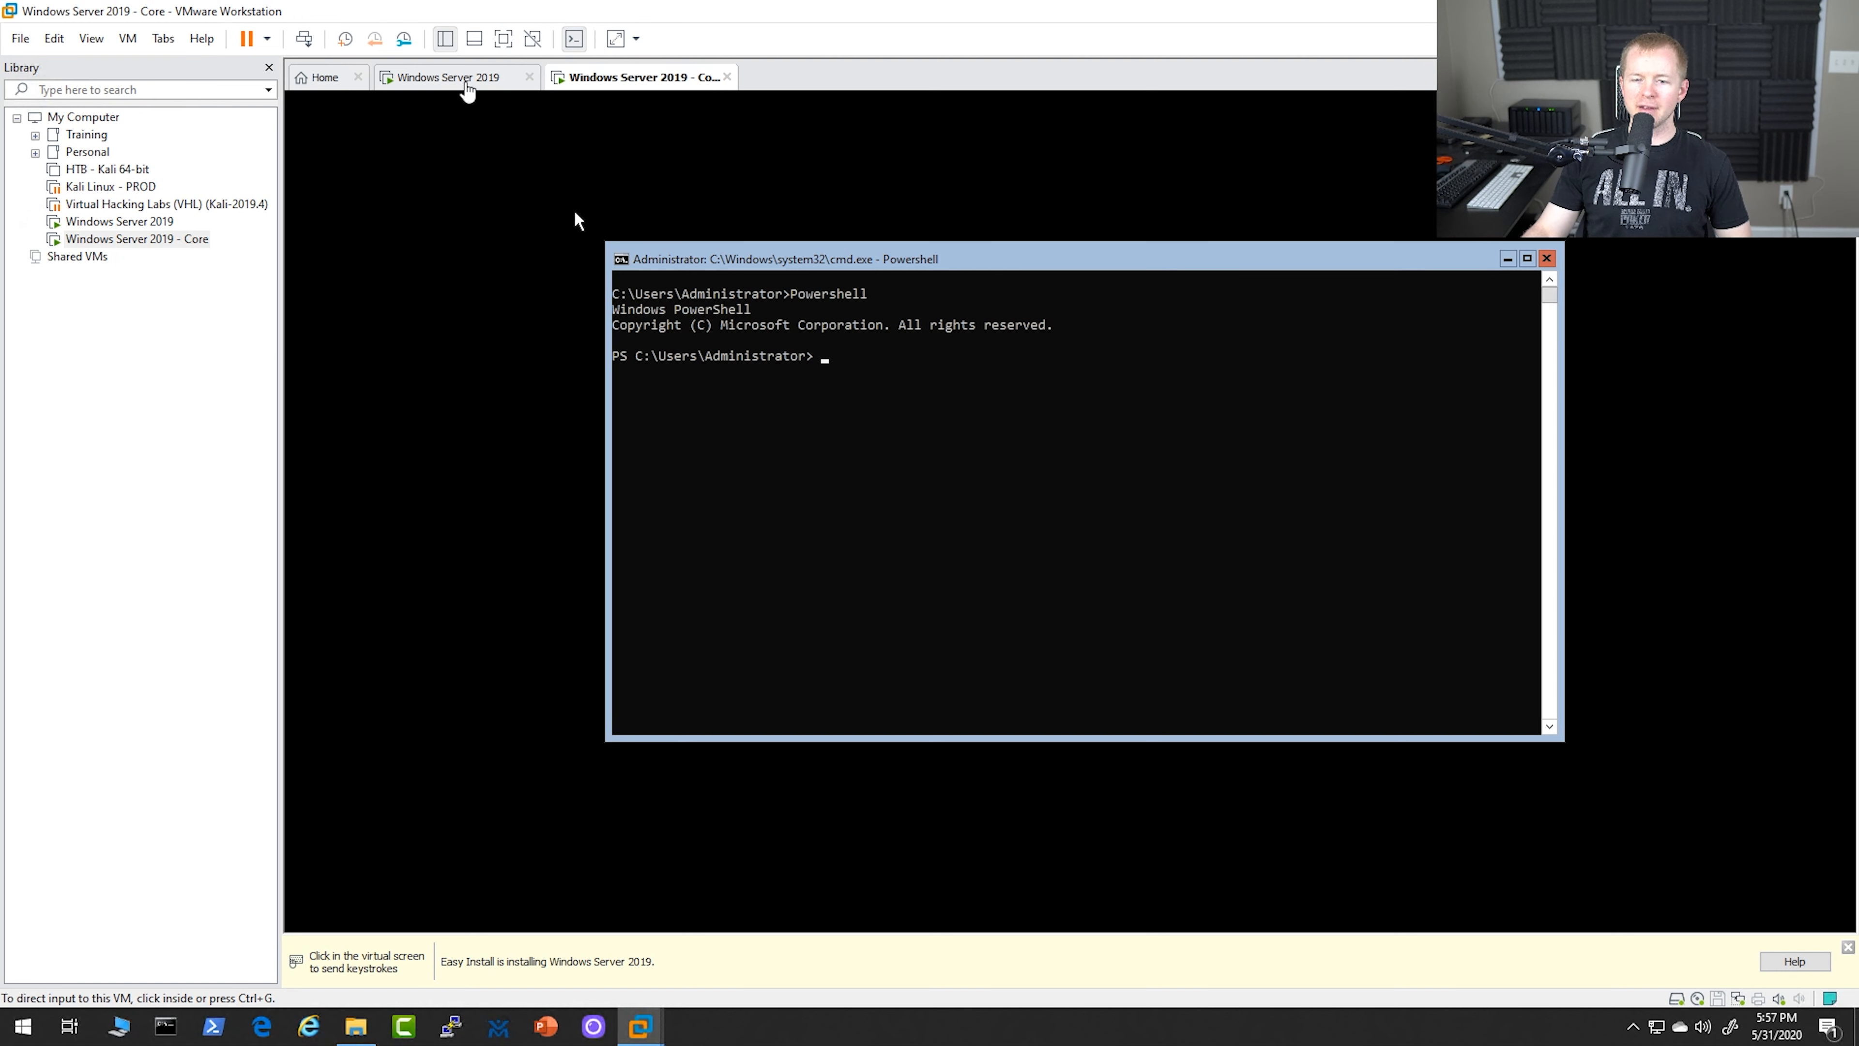
click(465, 83)
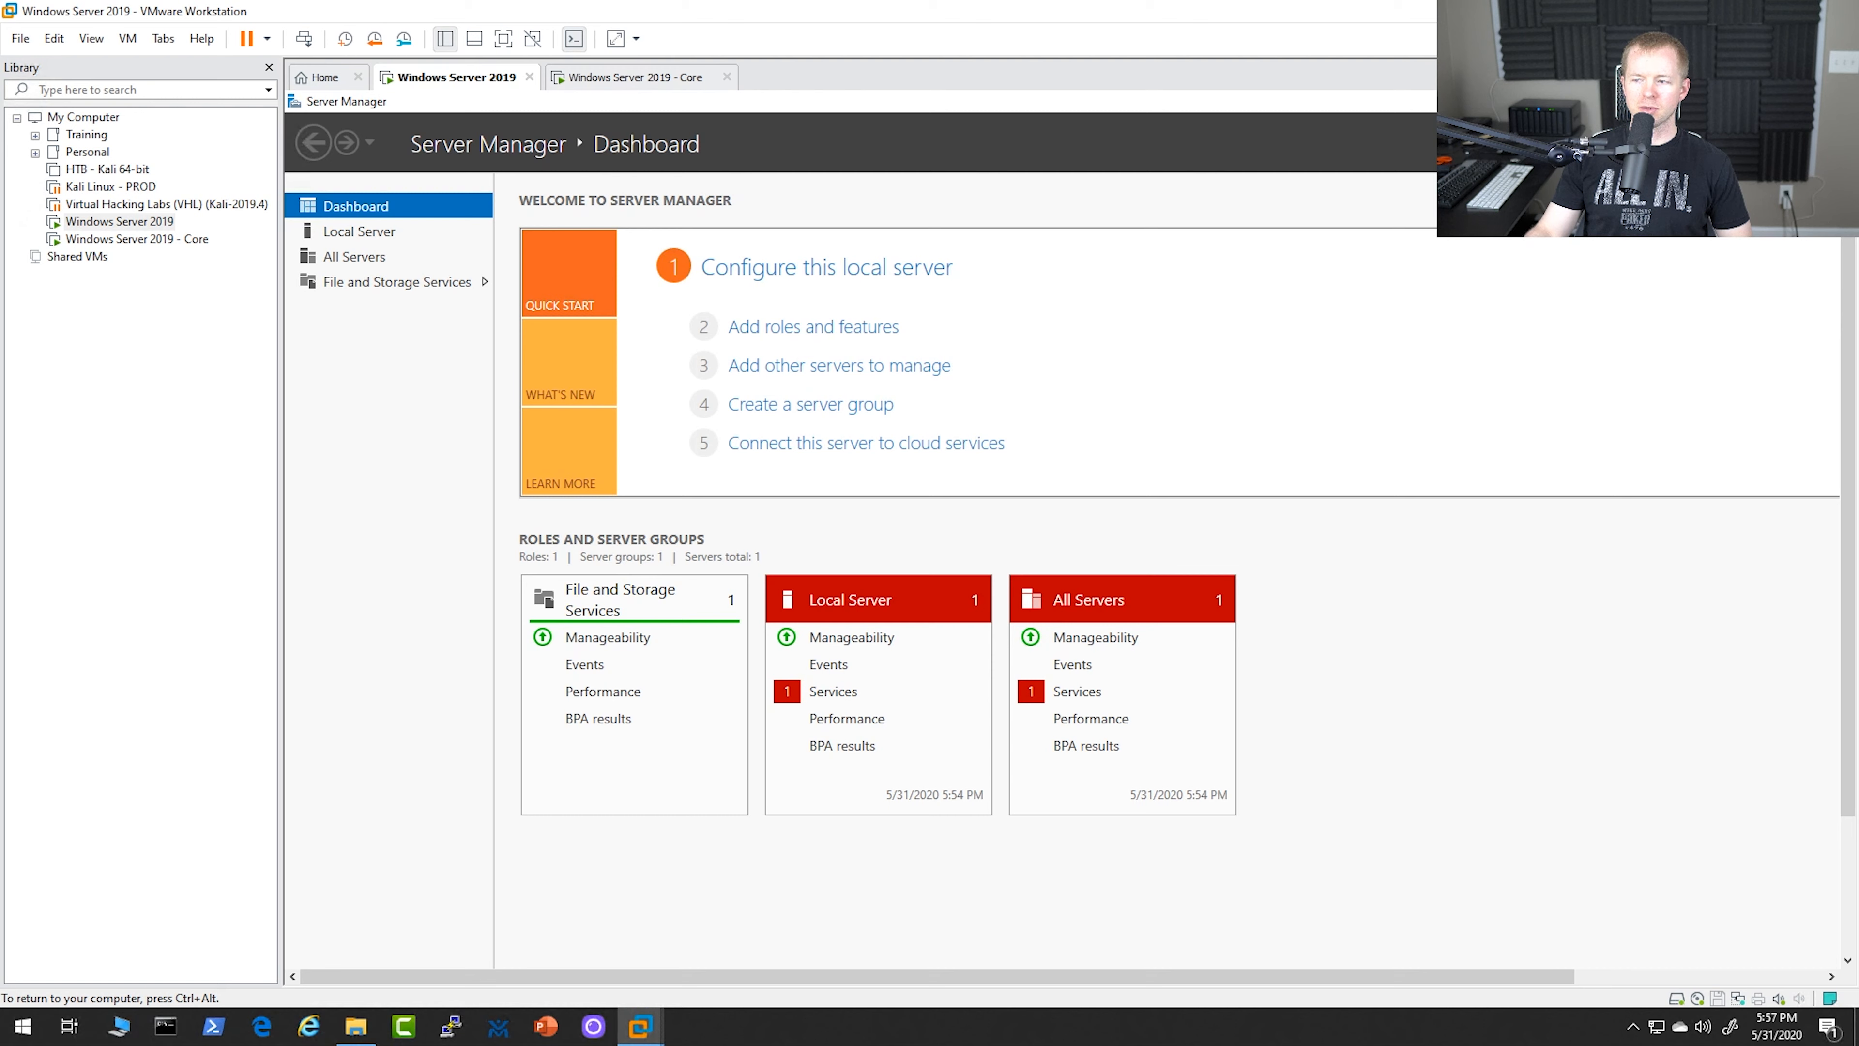
click(1422, 127)
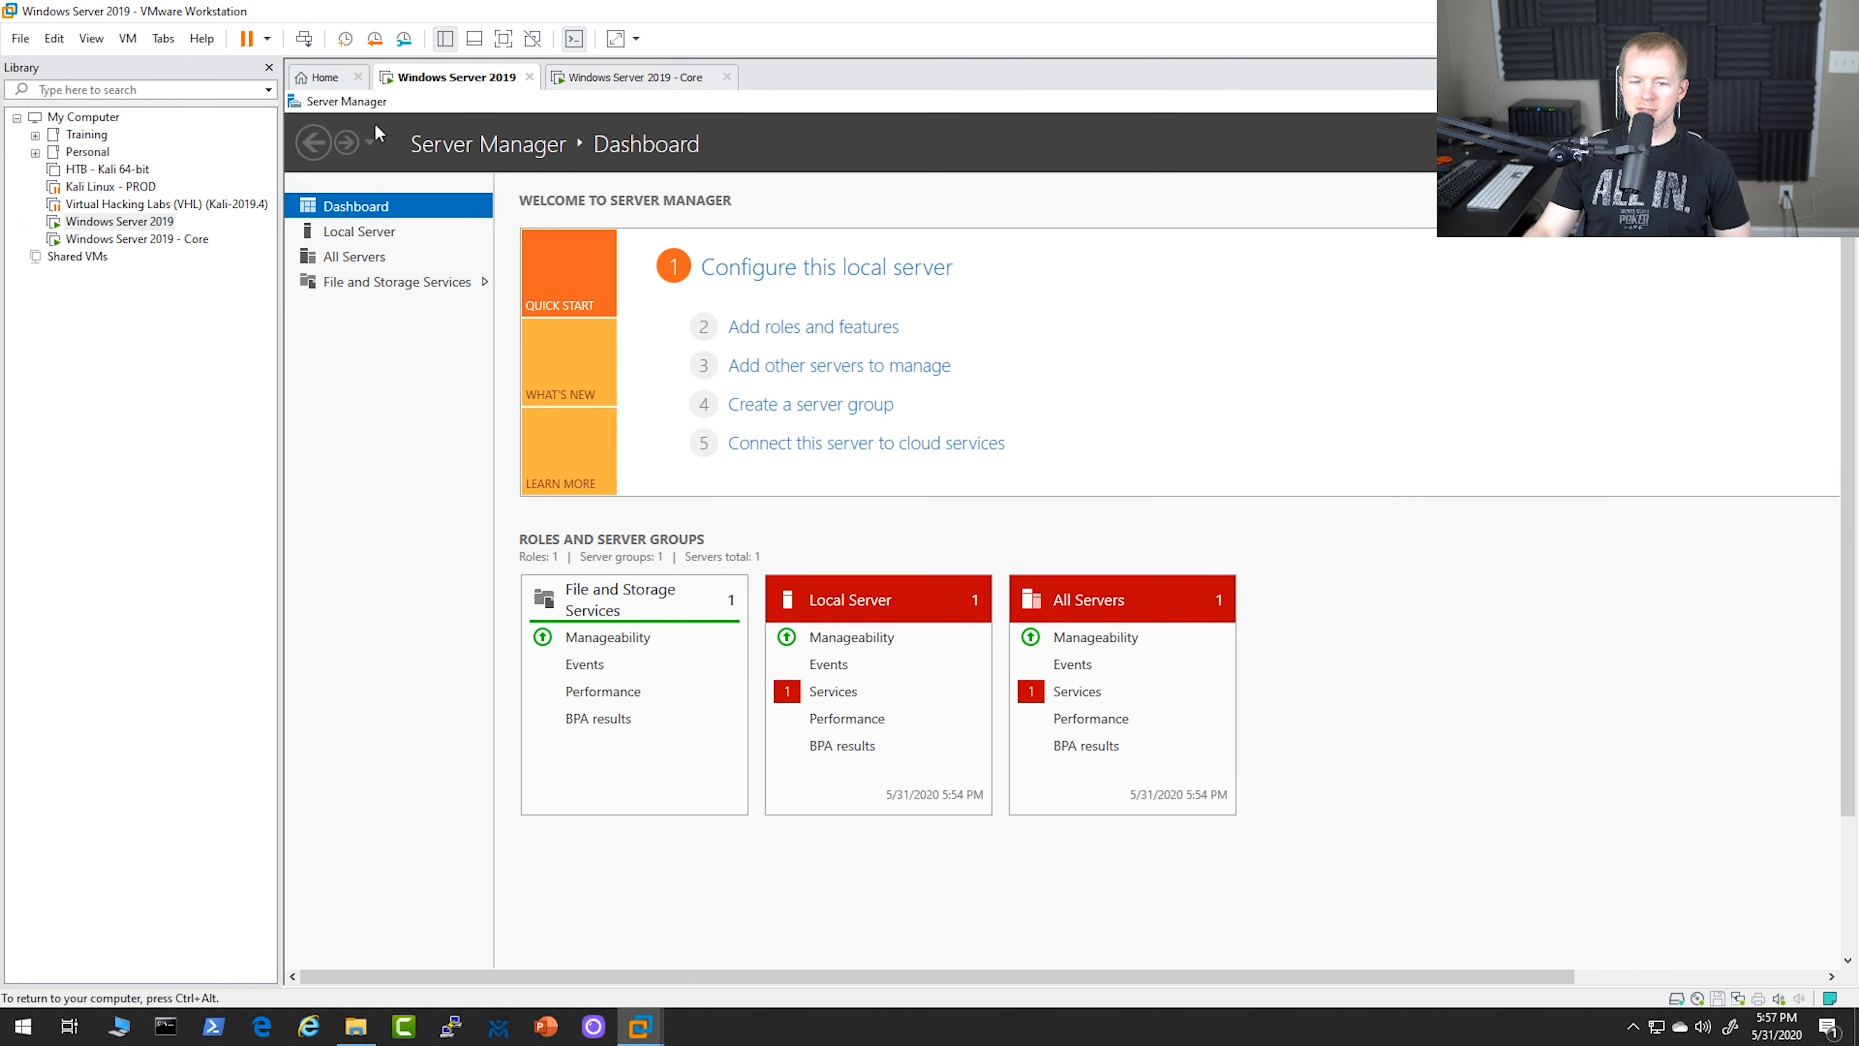
double_click(293, 102)
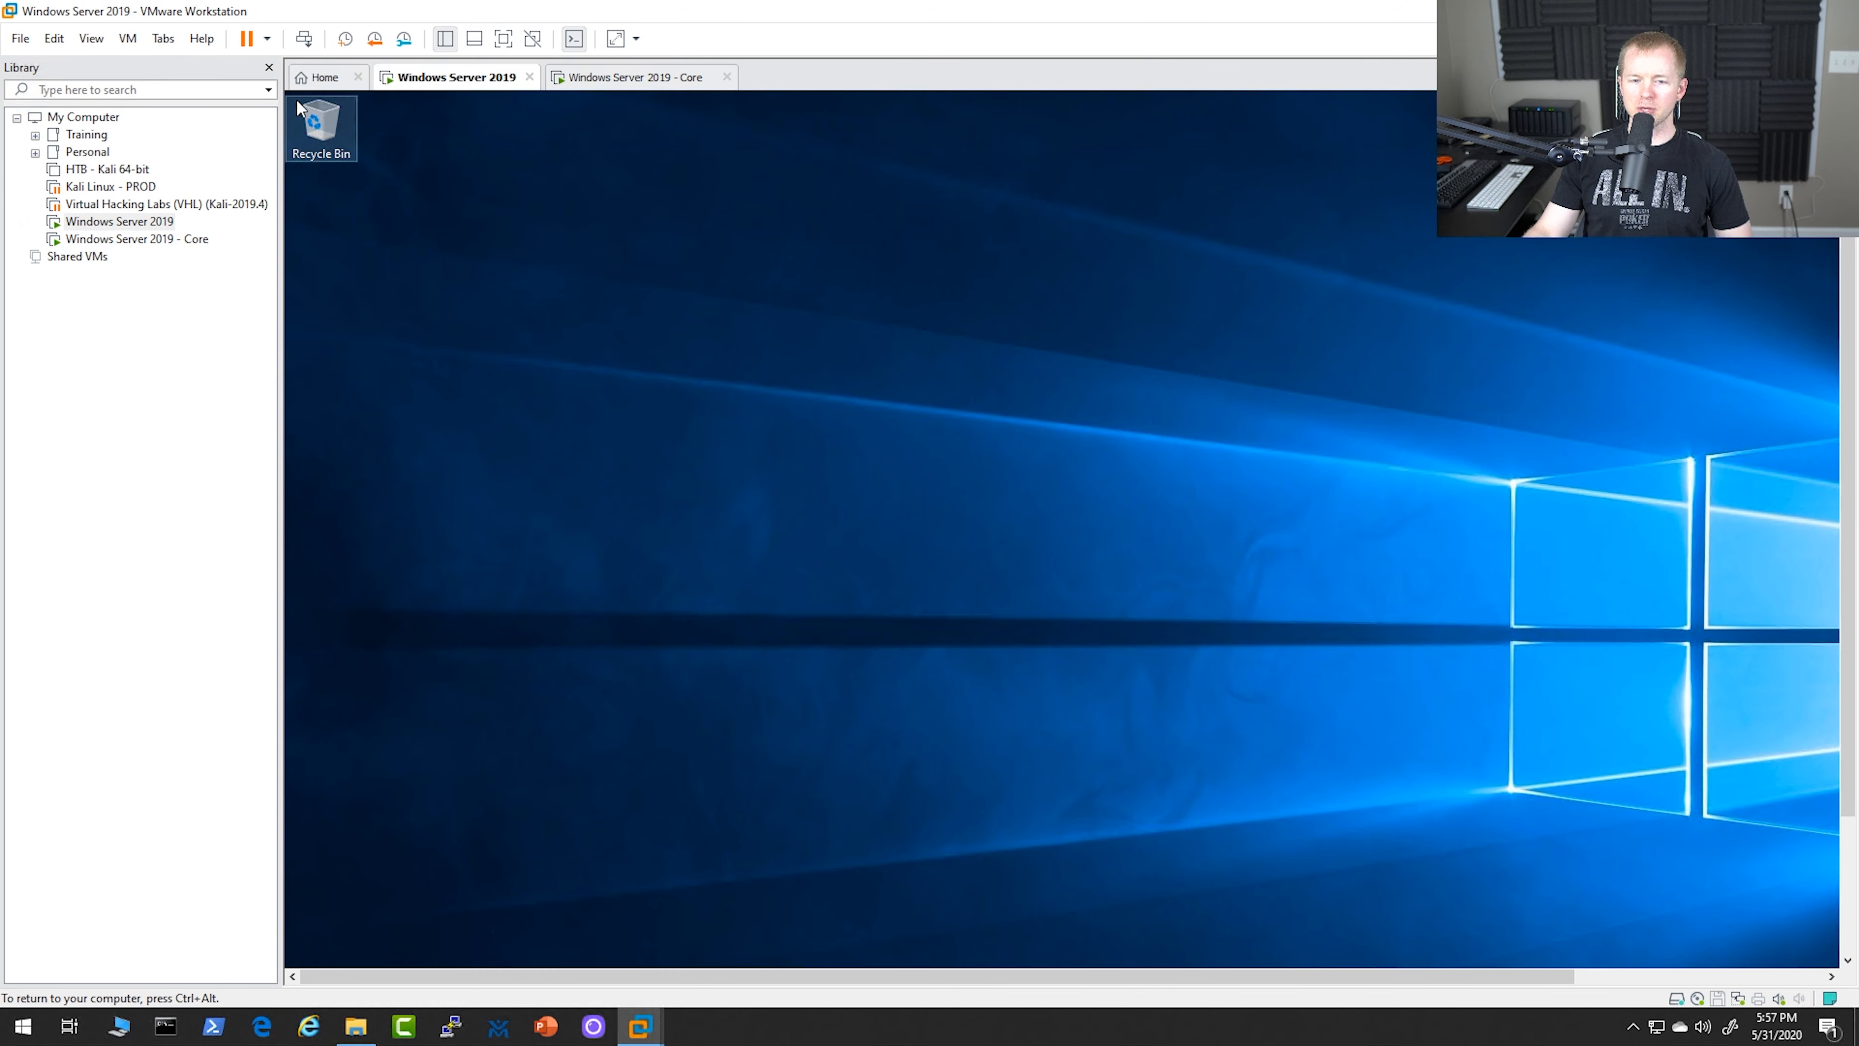